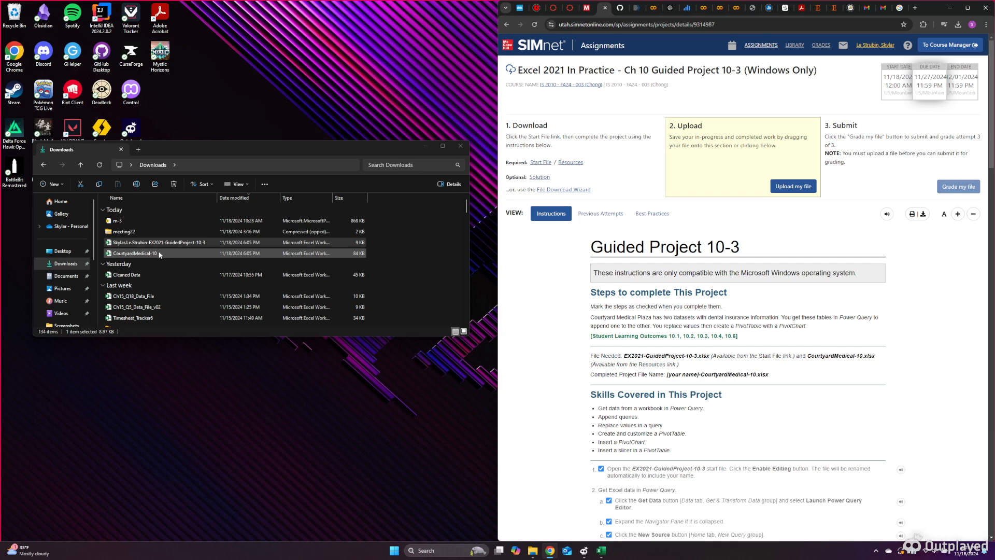
- Open the EX2021-GuidedProject-10-3 start workbook from Downloads and fit its window beside the browser instructions
left_click(171, 247)
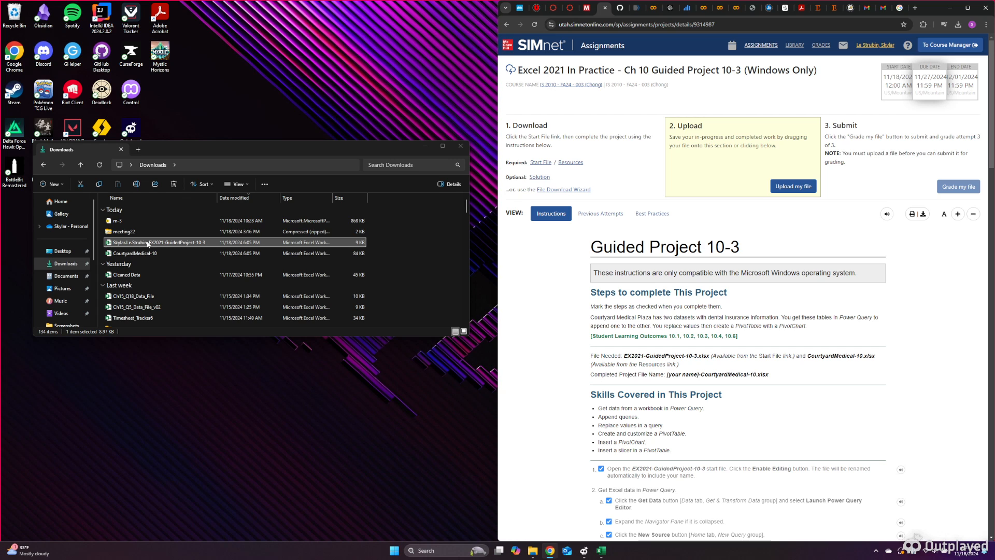
double_click(144, 245)
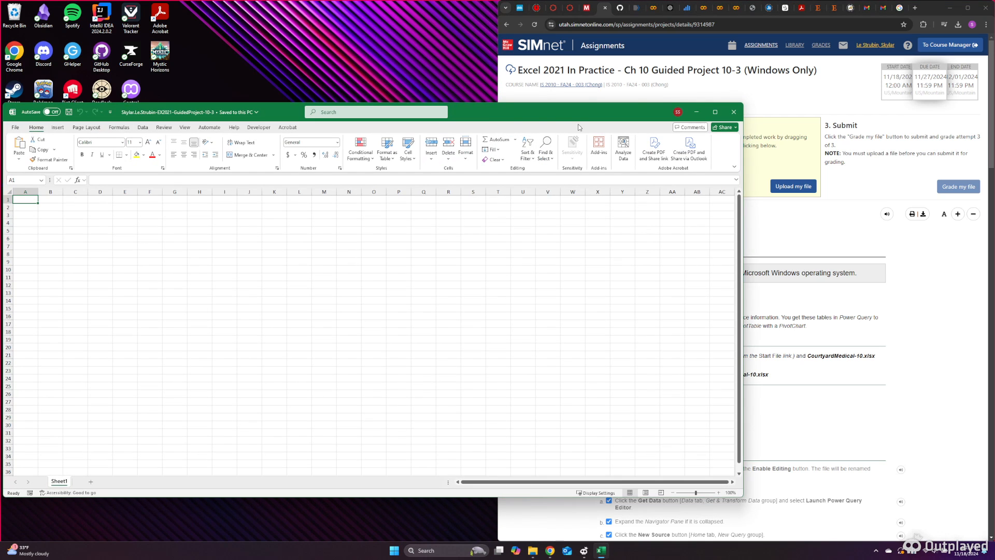
left_click_drag(520, 118, 364, 197)
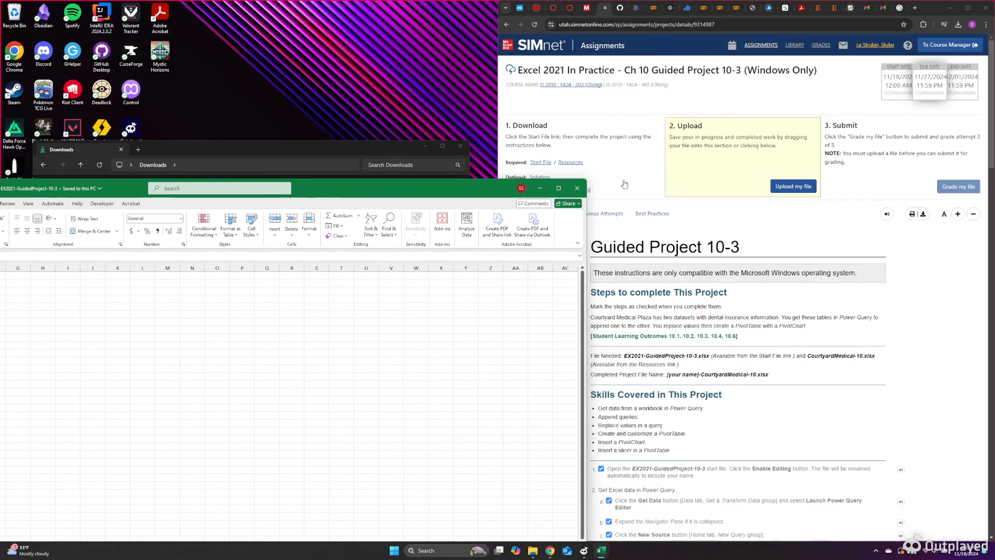
left_click_drag(426, 191, 357, 23)
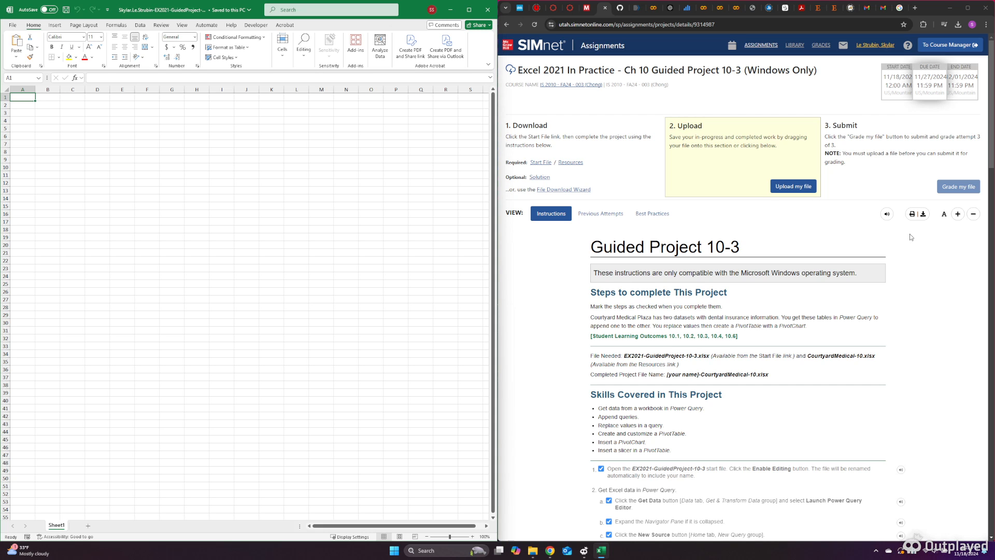
- Reset the progress of the Guided Project 10-3 checklist and mark instruction 1 as complete
scroll(901, 246, "down", 2)
scroll(856, 290, "up", 2)
left_click(942, 526)
scroll(920, 523, "down", 3)
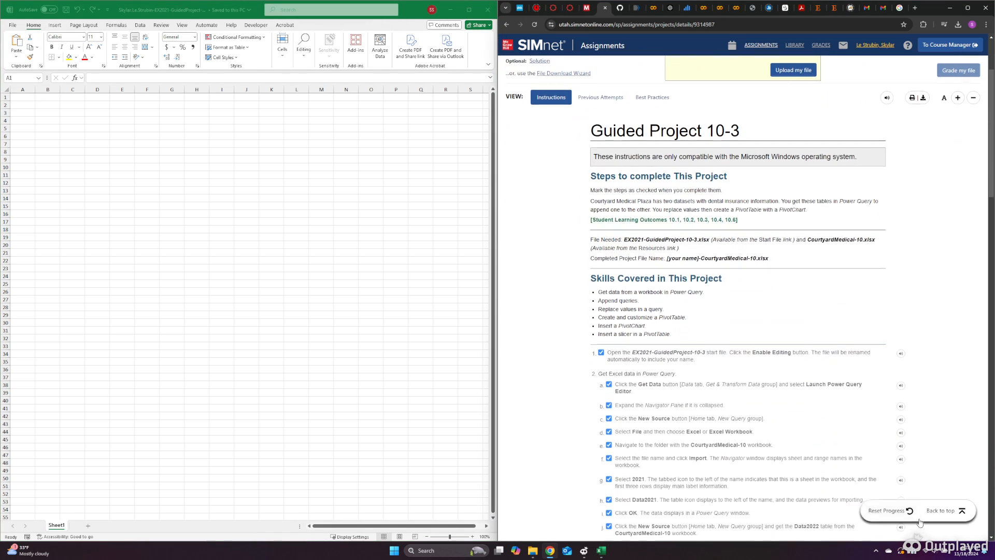
left_click(899, 512)
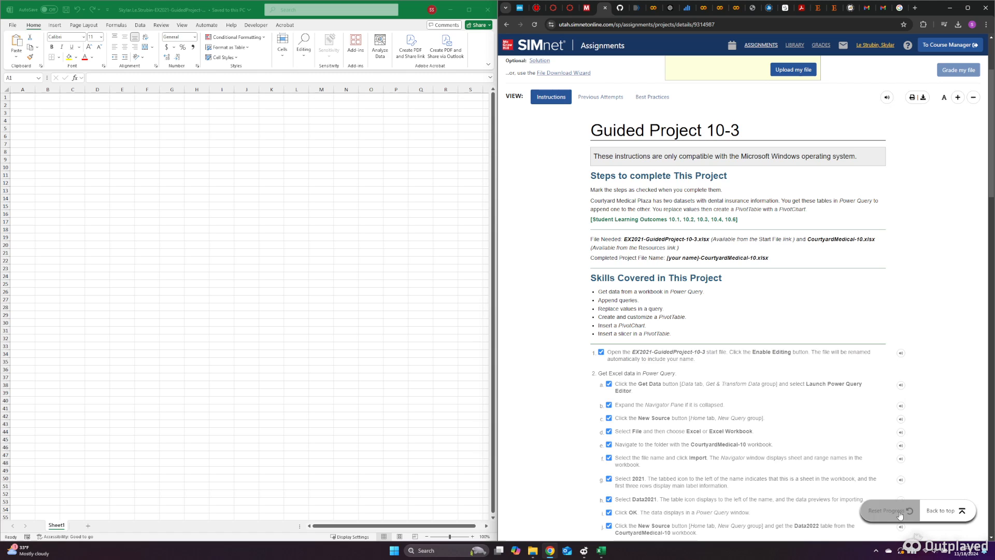
left_click(601, 352)
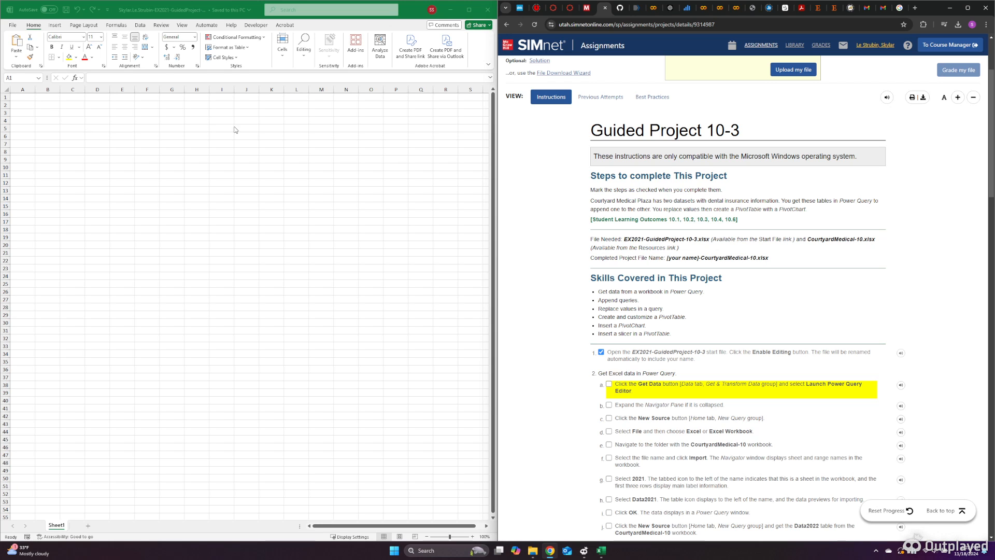
- Launch the Power Query Editor from the workbook and mark instructions 2a and 2b as complete
scroll(608, 404, "down", 2)
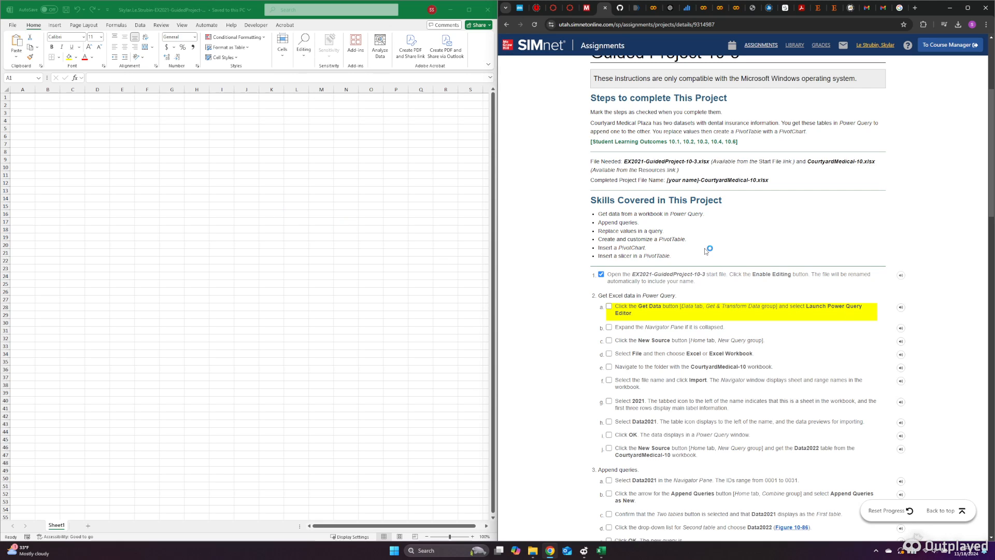
left_click(140, 25)
left_click(19, 57)
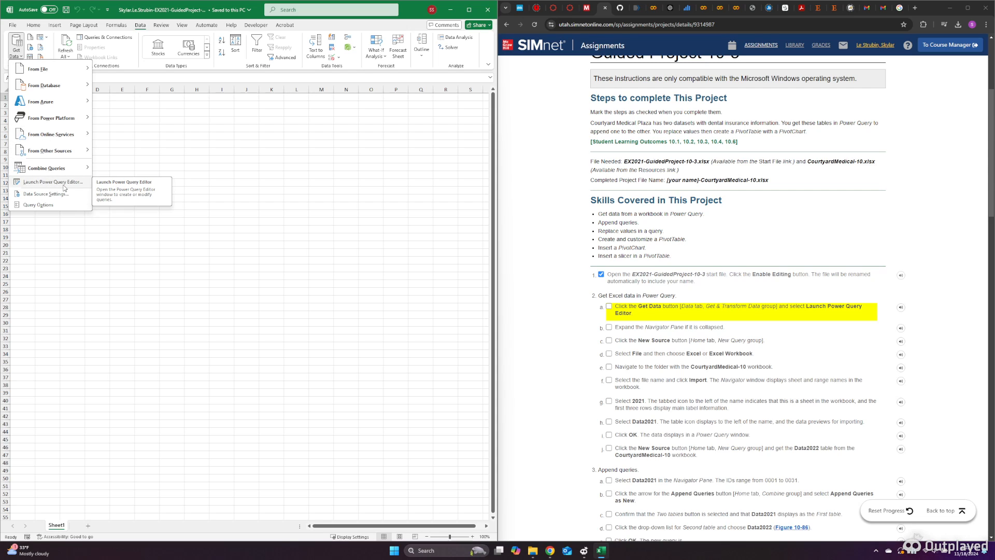
left_click(51, 182)
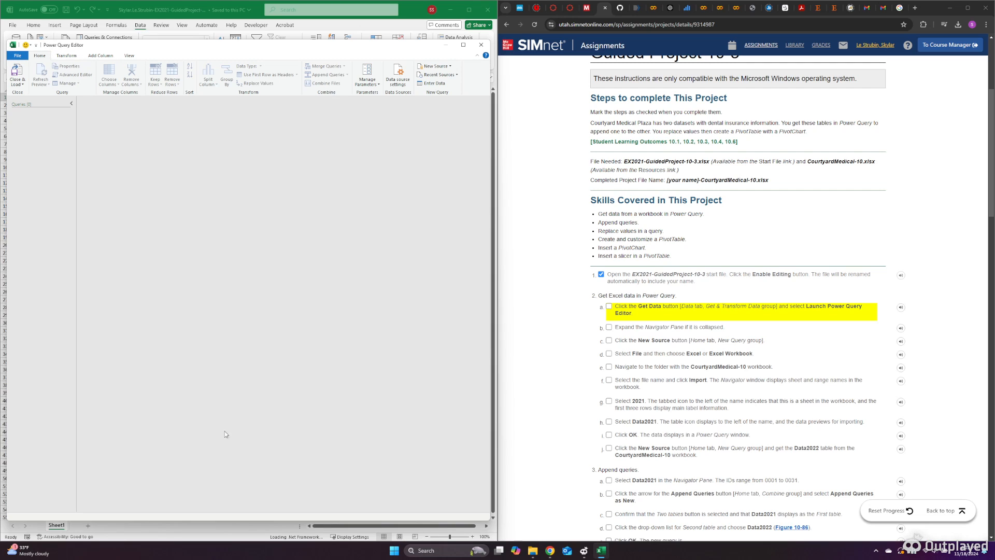
left_click(609, 306)
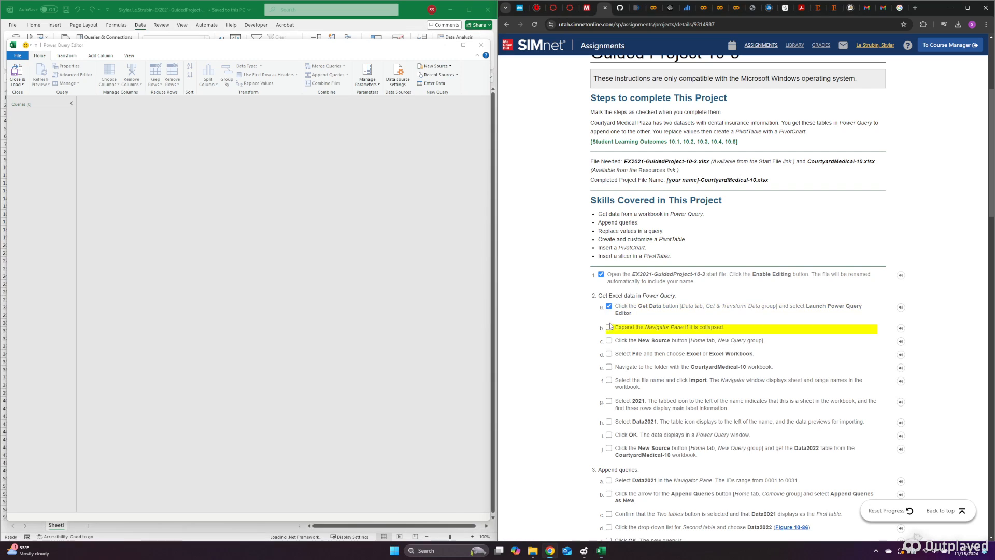
left_click(609, 328)
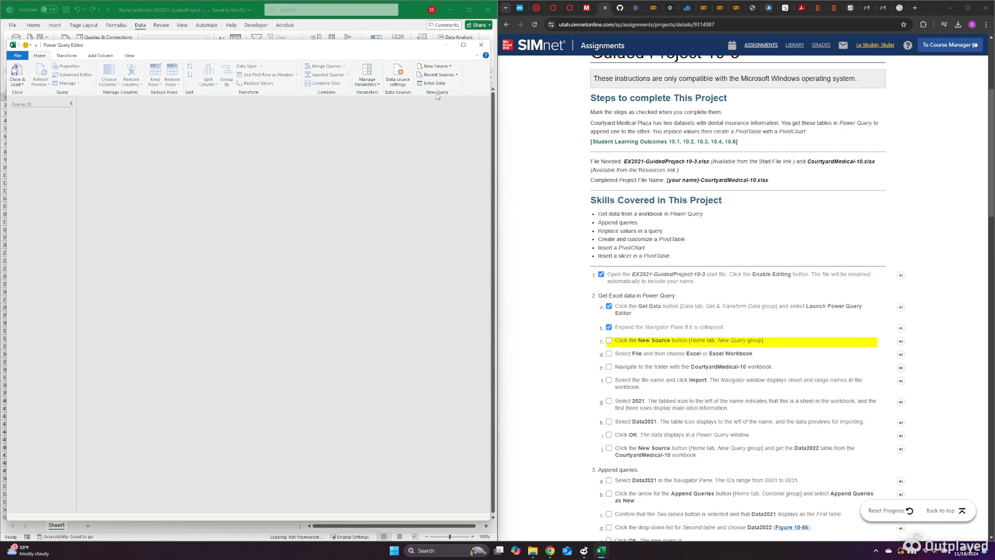
- Import the Data2021 table from the CourtyardMedical-10 Excel workbook as a new source, previewing the 2021 sheet first
left_click(435, 66)
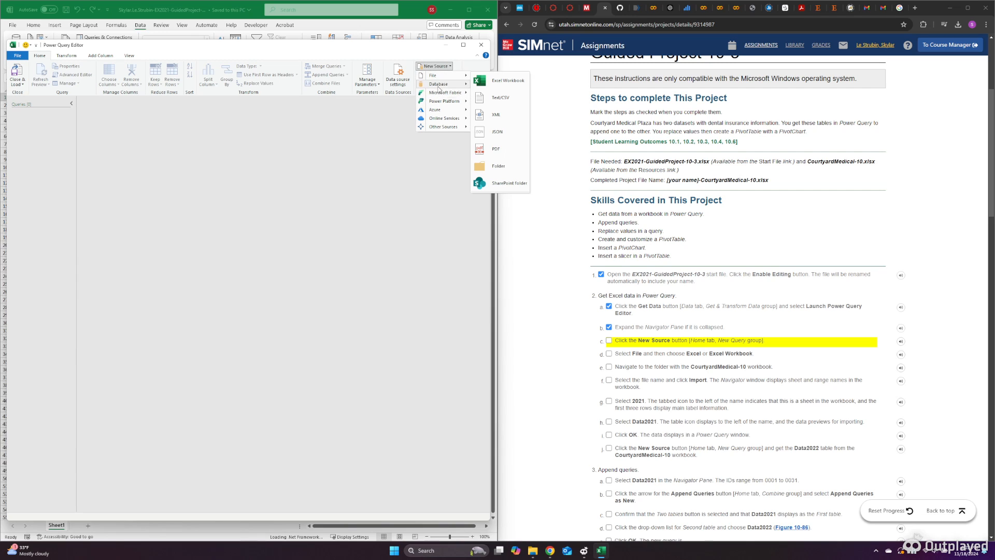
left_click(505, 80)
left_click(37, 89)
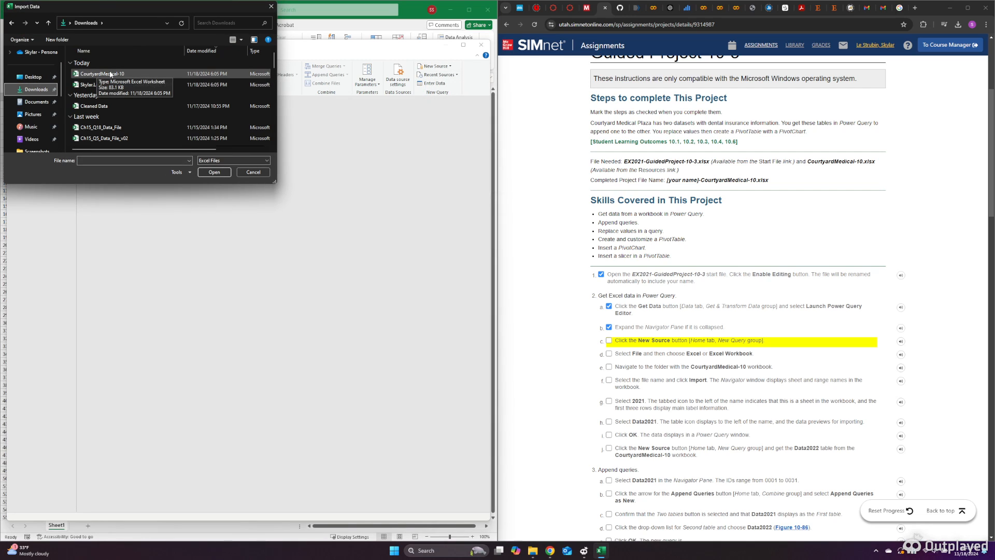
double_click(110, 74)
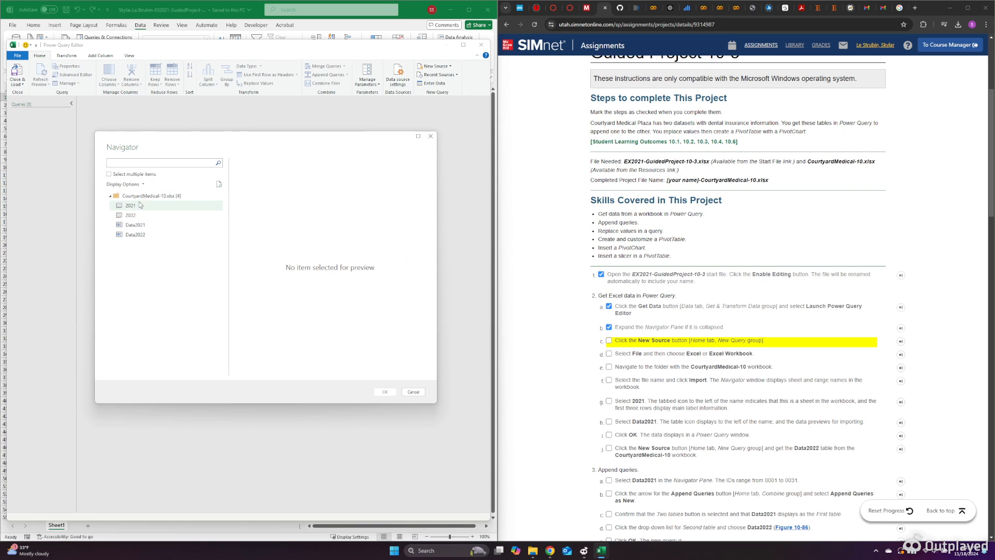
left_click(134, 205)
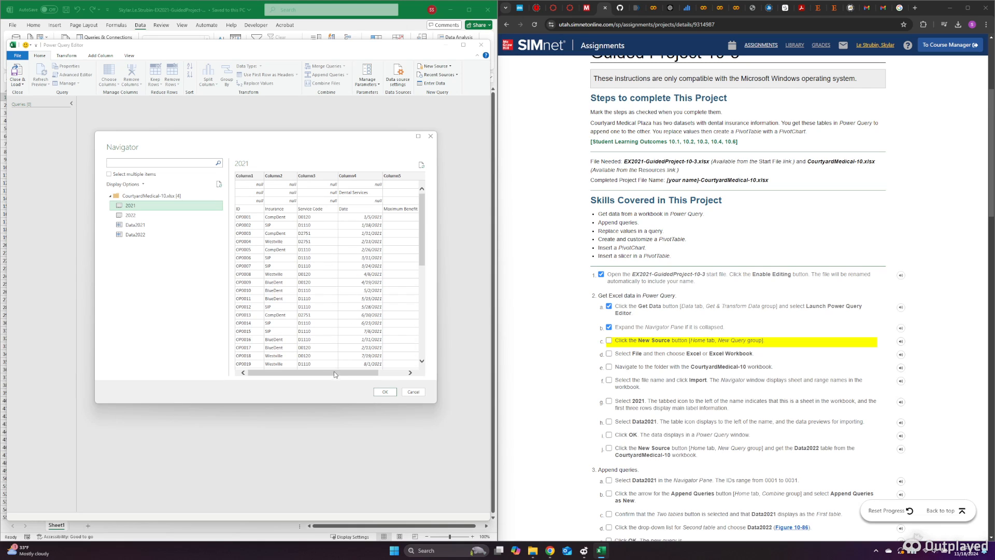
left_click_drag(334, 373, 362, 373)
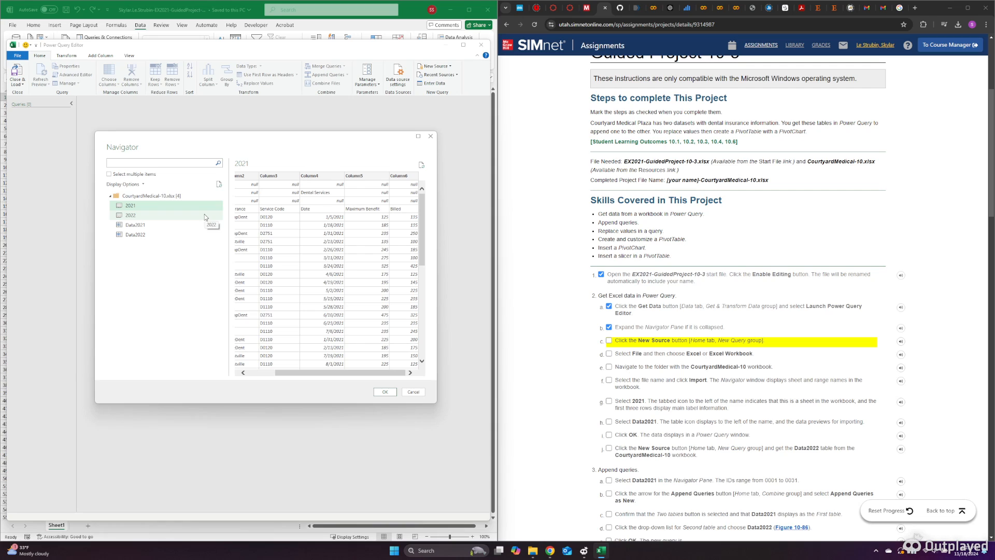
left_click(145, 225)
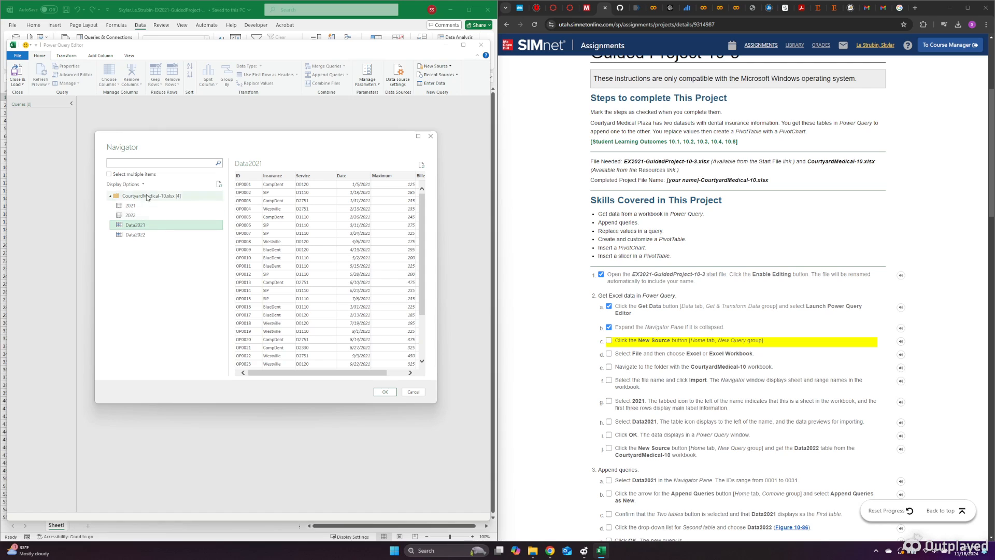
left_click(386, 392)
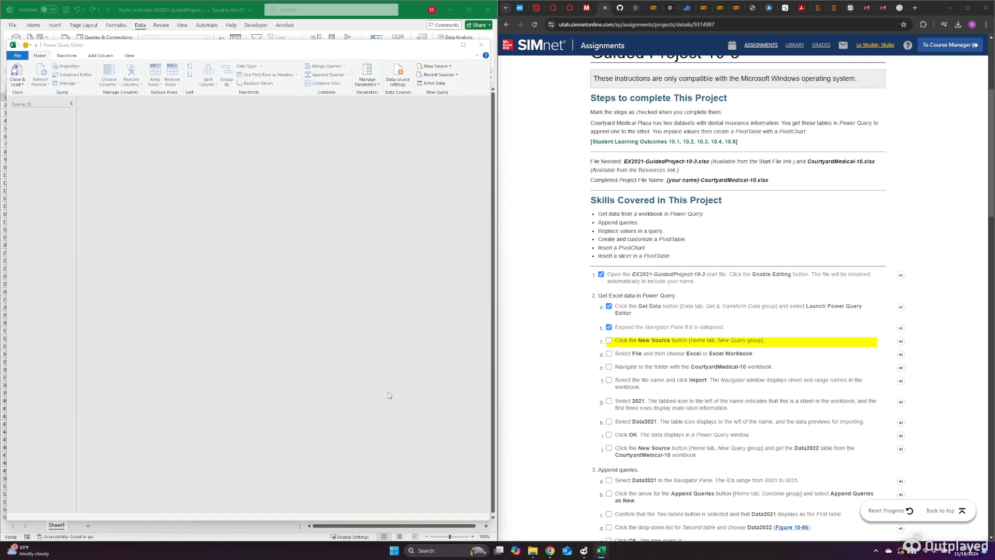
- Mark instructions 2c through 2h as complete in the project checklist
left_click(609, 340)
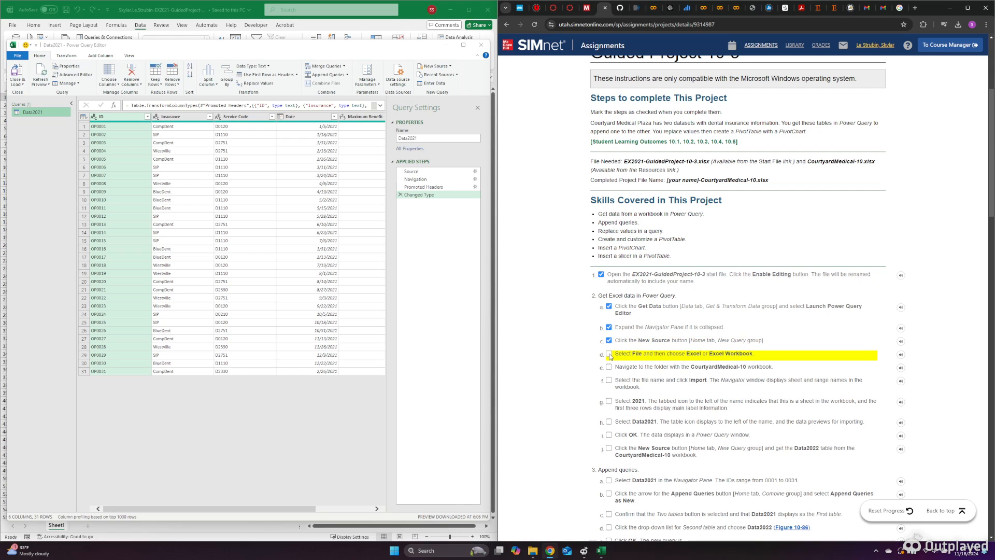
left_click(609, 354)
left_click(609, 367)
left_click(608, 380)
left_click(609, 401)
left_click(609, 421)
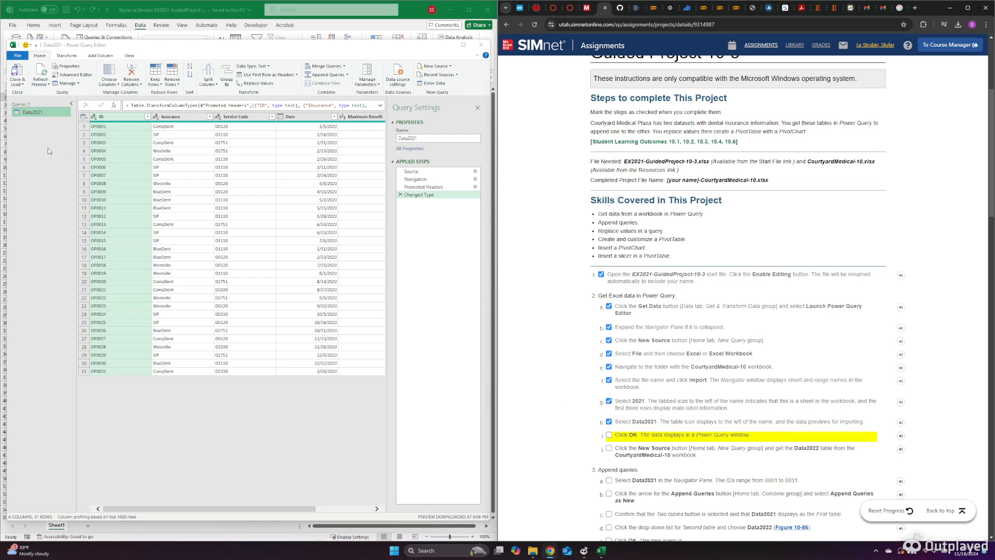
- Import the Data2022 table from the CourtyardMedical-10 workbook as another new source
left_click(450, 68)
mouse_move(445, 75)
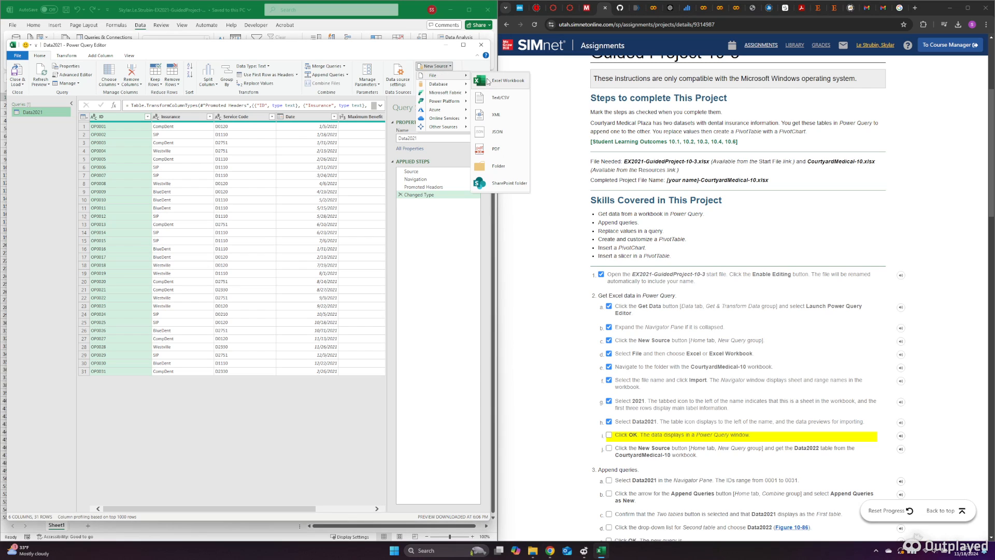
left_click(505, 80)
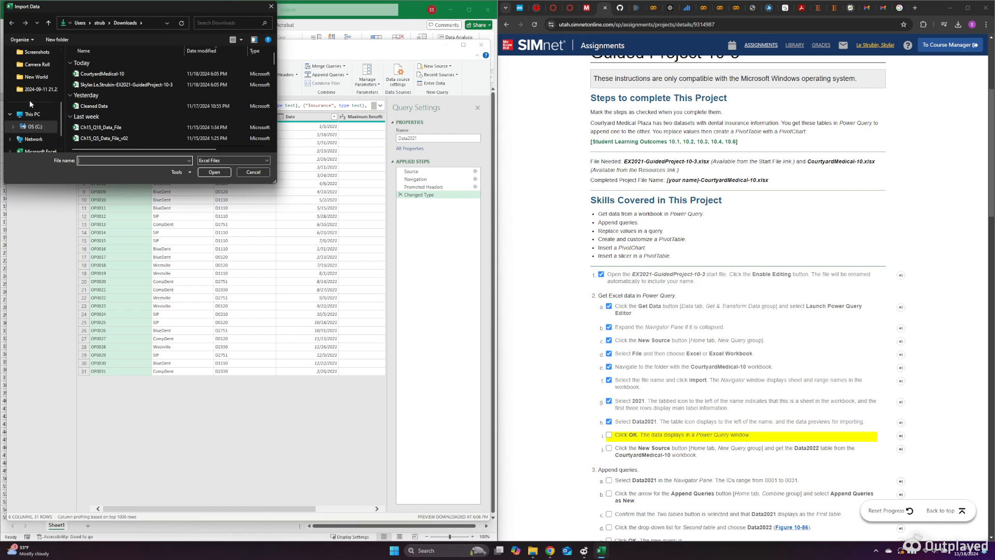
double_click(102, 74)
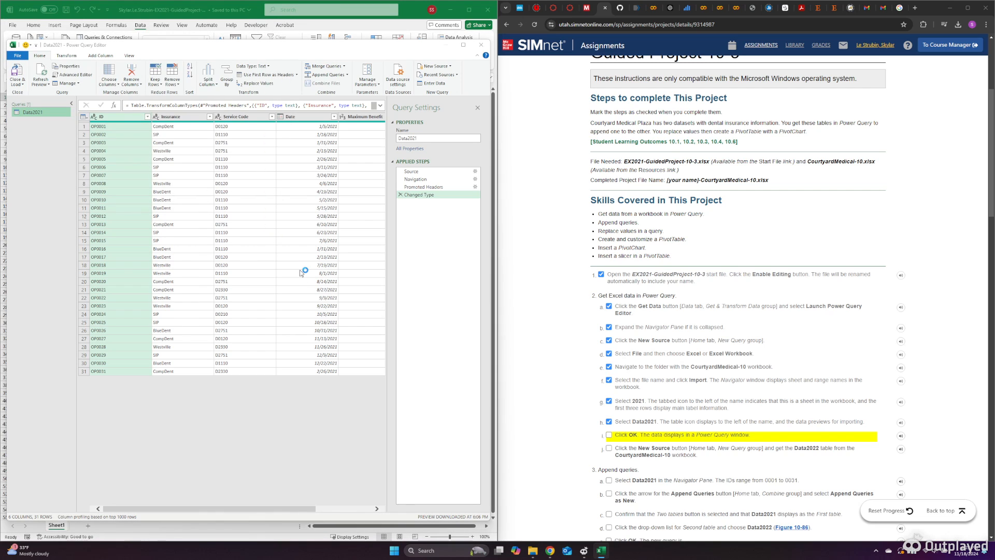
left_click(364, 238)
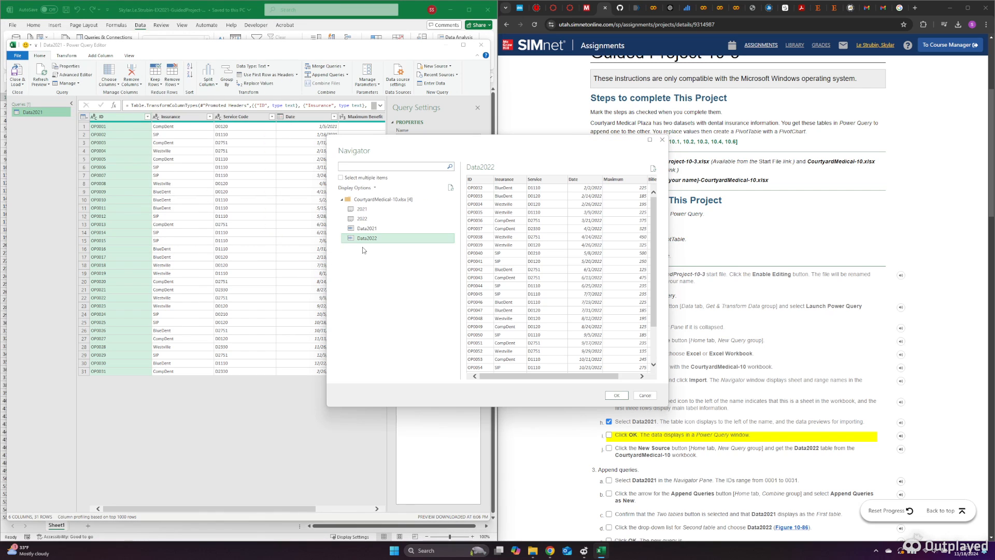
left_click(617, 396)
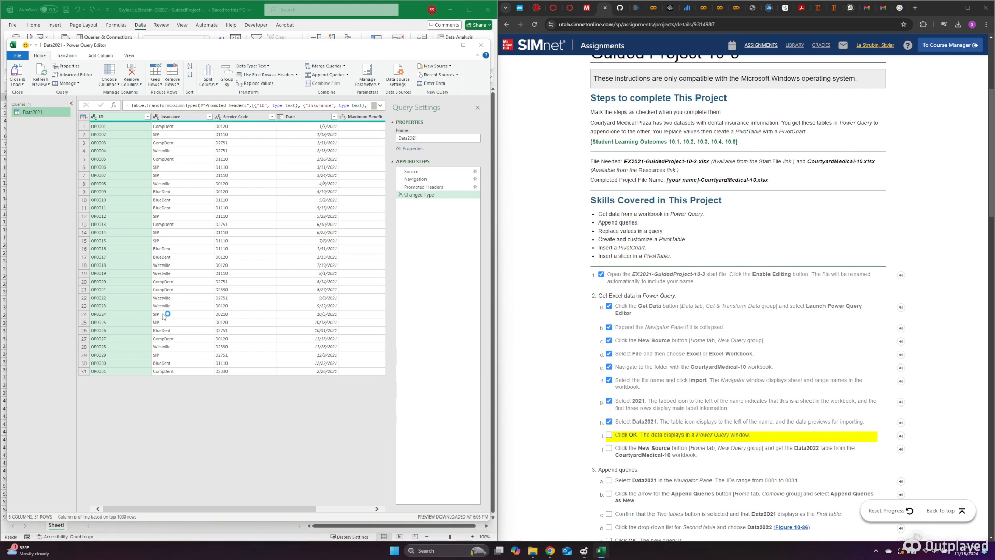
- Display the Data2021 query and mark instructions 2i and 2j as complete
left_click(48, 114)
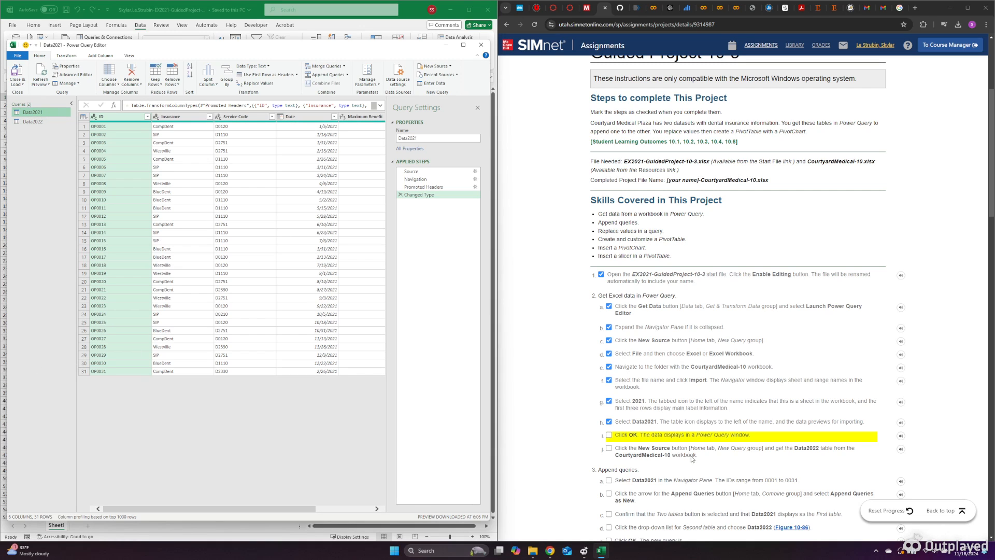
left_click(609, 435)
left_click(609, 448)
- Display the Data2022 query and mark append instructions 3a and 3b as complete
scroll(624, 467, "down", 1)
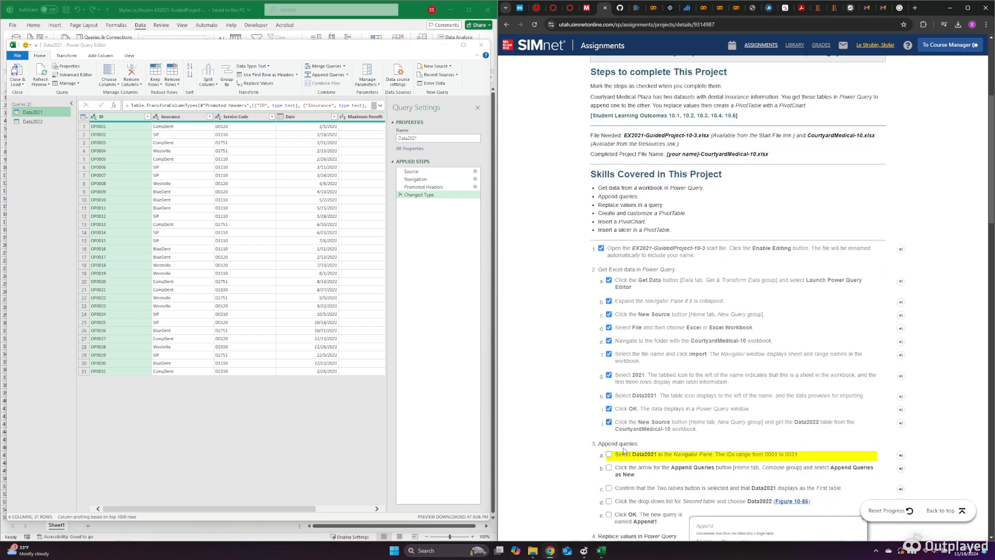
scroll(625, 449, "down", 3)
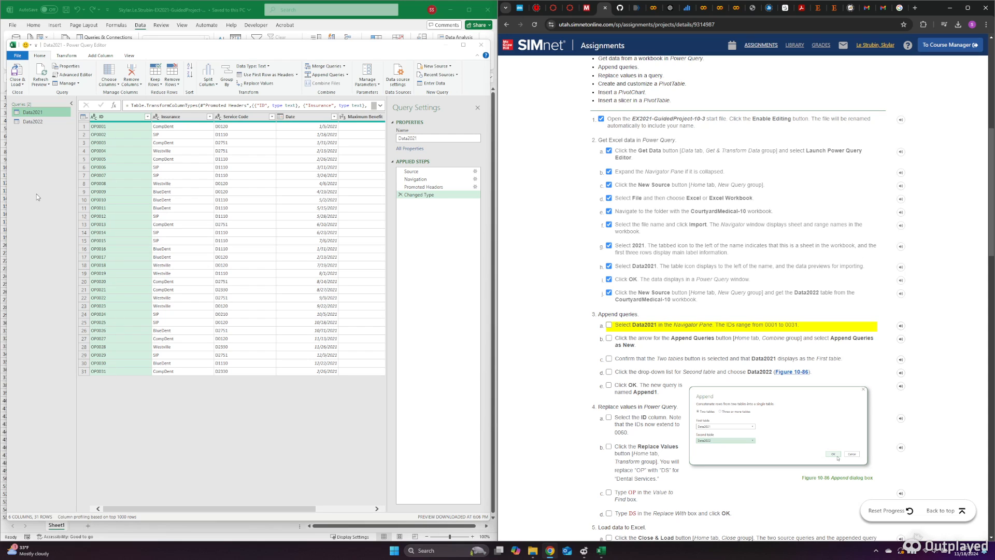
left_click(33, 122)
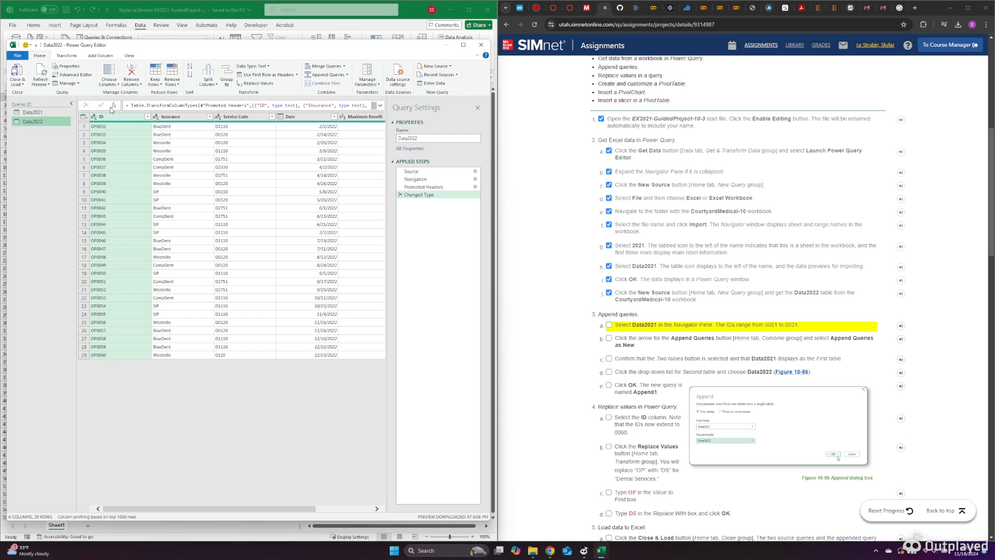
left_click(609, 325)
left_click(609, 337)
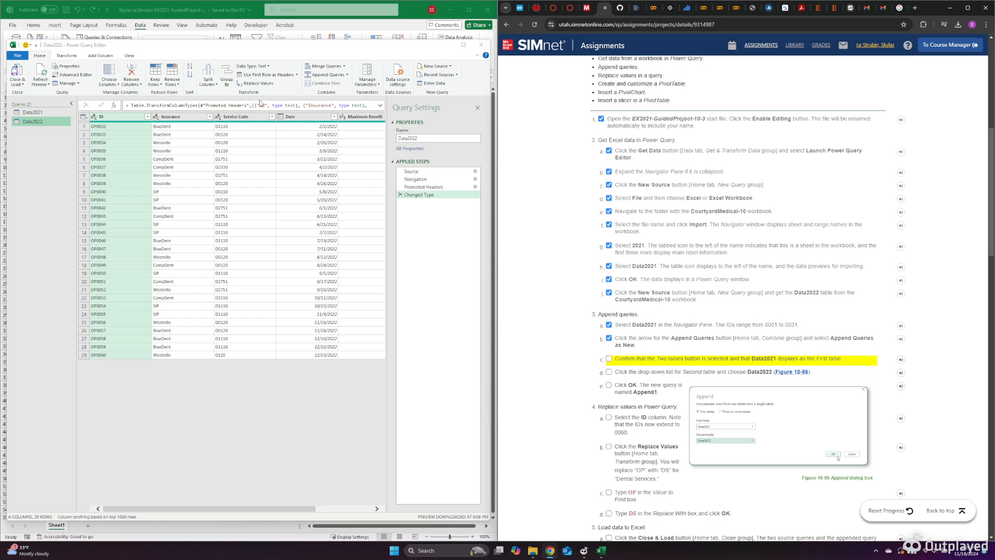
- Append the queries as a new query with Data2021 as the first table and Data2022 as the second
left_click(348, 74)
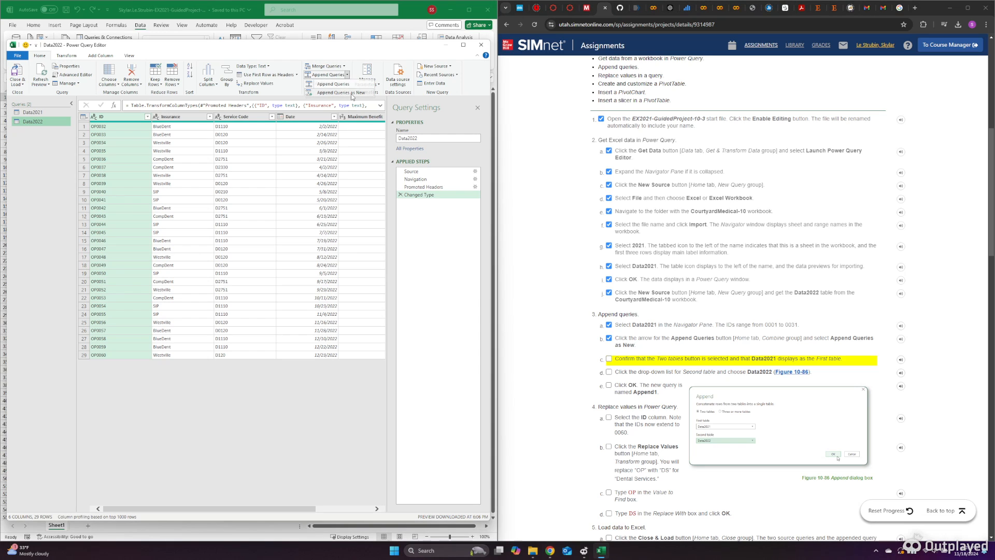
left_click(338, 93)
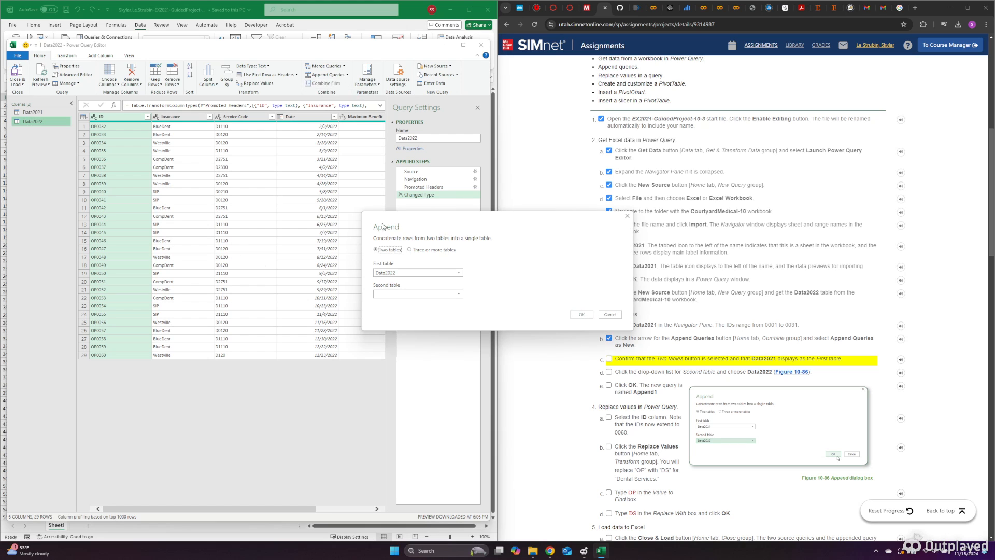
left_click_drag(441, 219, 195, 209)
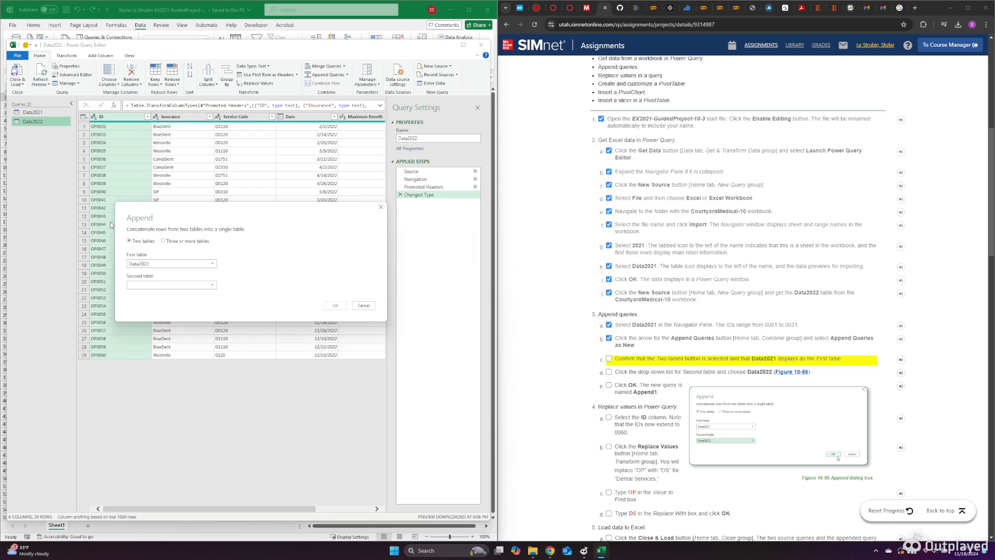
left_click(166, 282)
left_click(167, 263)
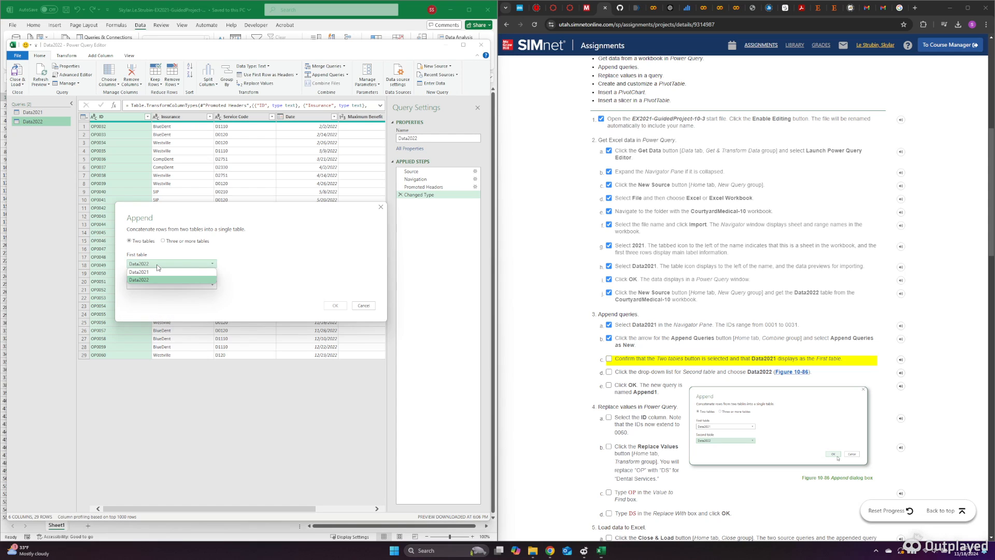
left_click(144, 271)
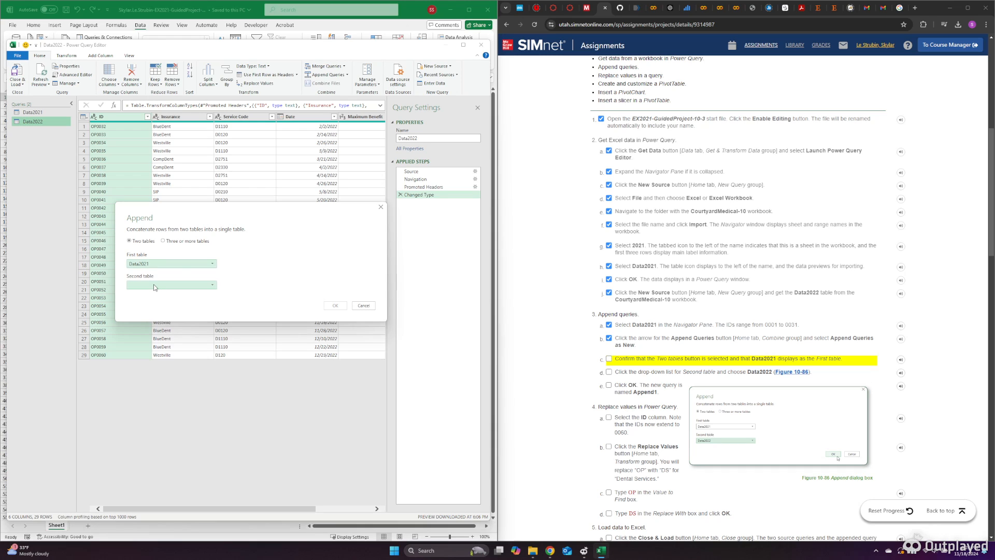
left_click(154, 285)
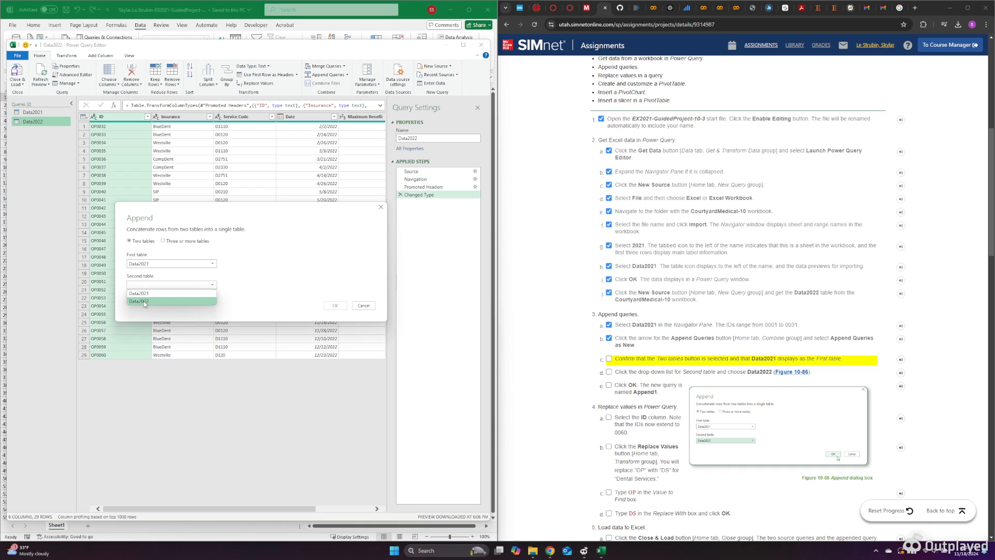
left_click(144, 302)
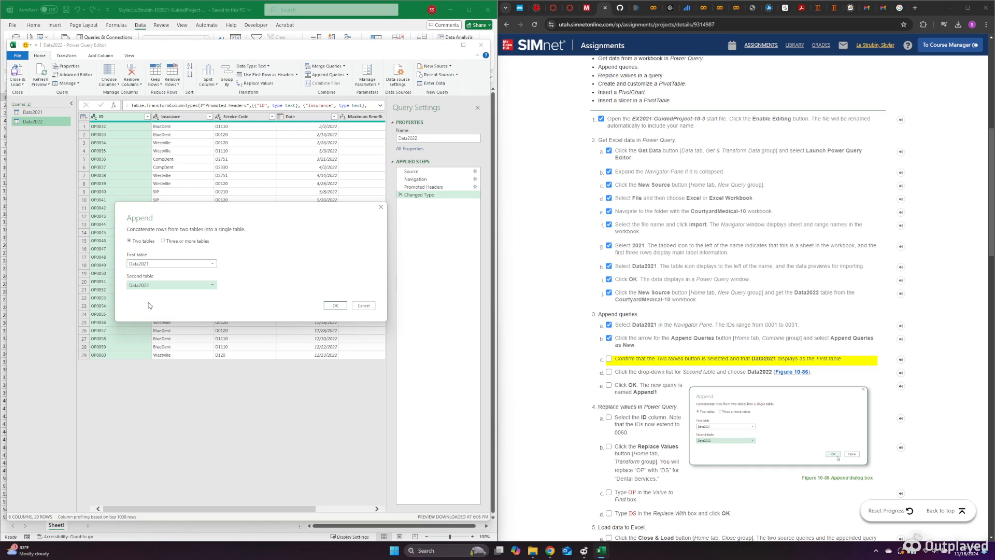
left_click(330, 306)
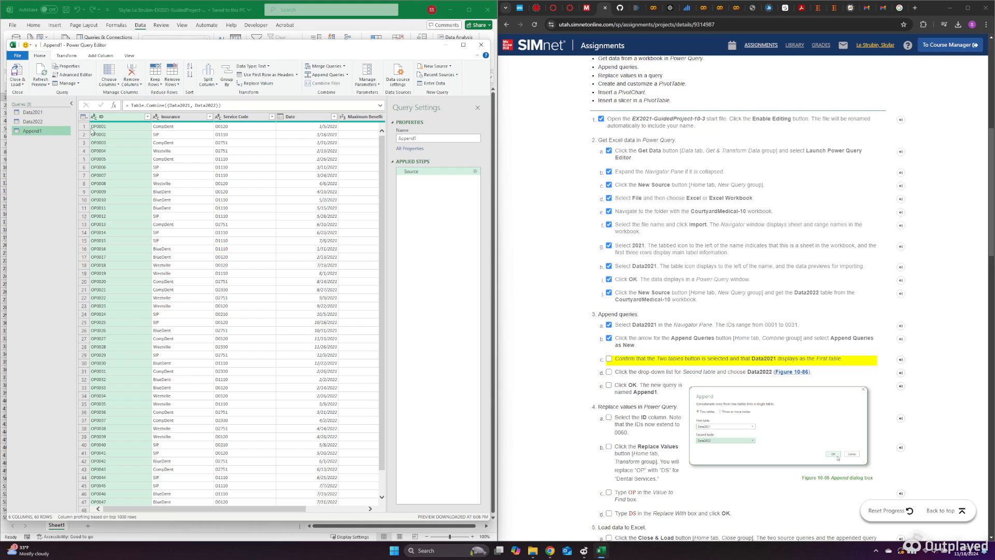
- Review the appended rows and mark append instructions 3c through 3e as complete
scroll(132, 235, "down", 5)
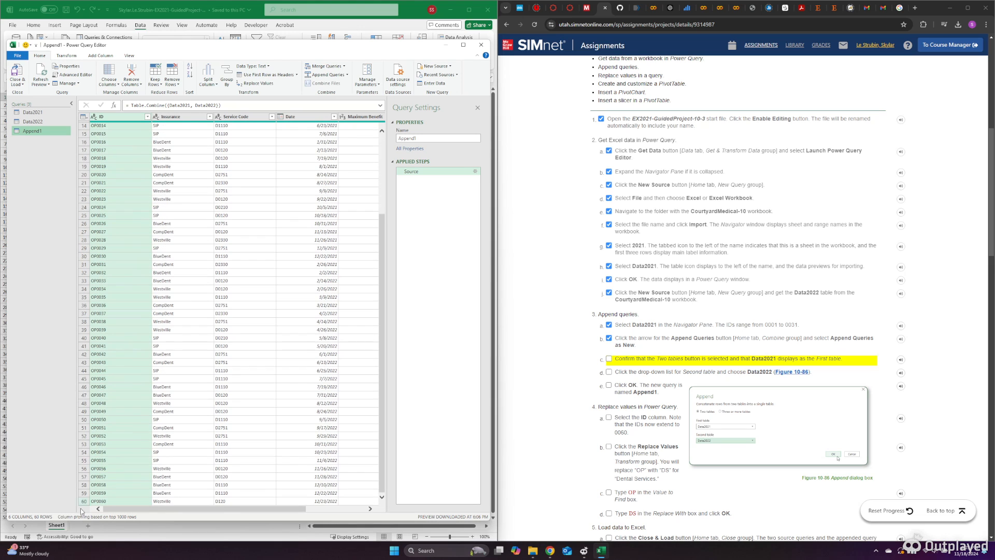
scroll(192, 391, "up", 5)
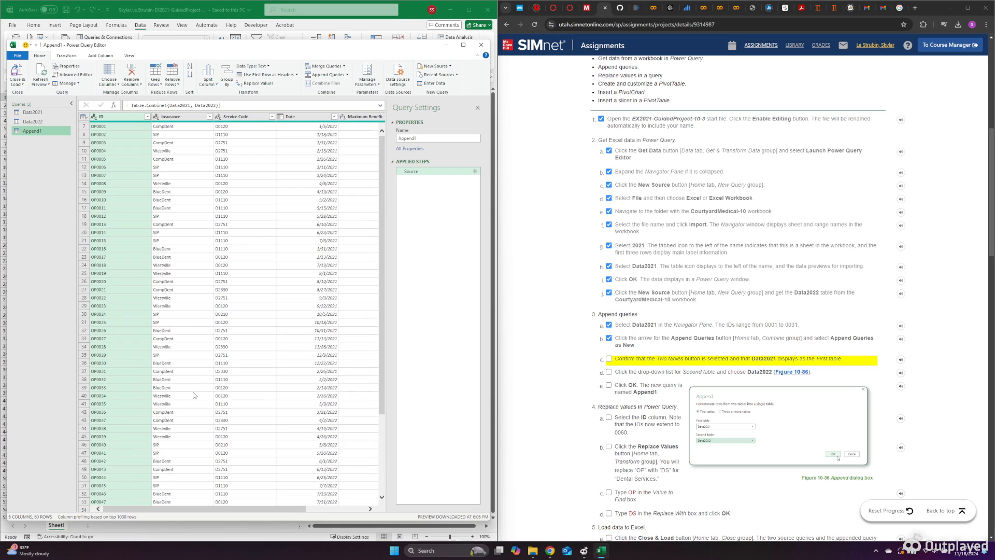
left_click(609, 358)
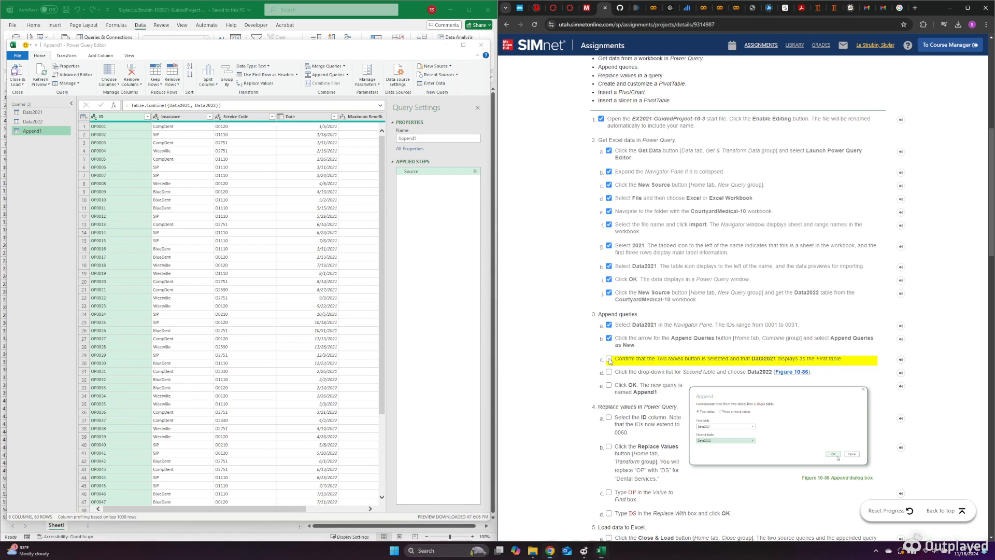
left_click(609, 386)
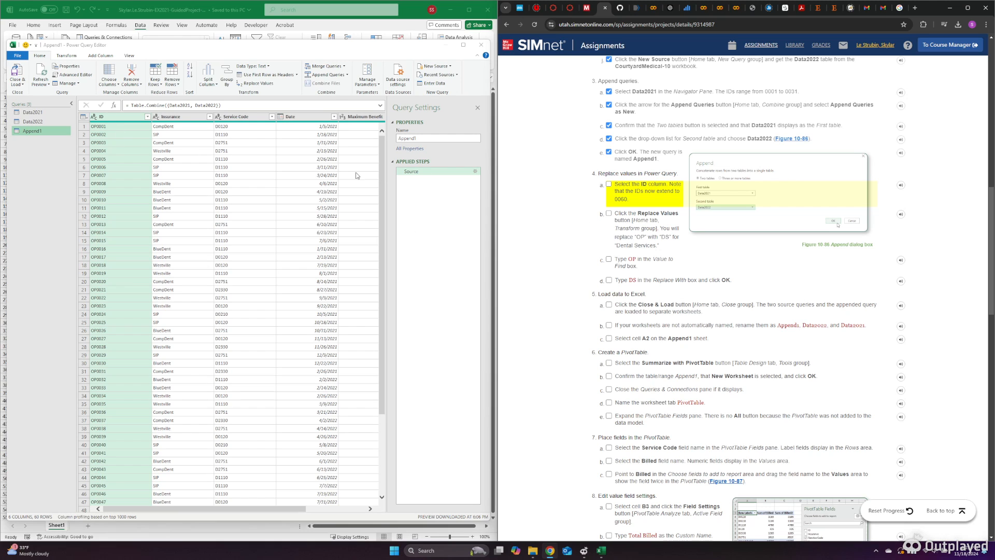
- Replace OP with DS in the appended query's ID column and mark instructions 4a through 4d as complete
left_click(258, 84)
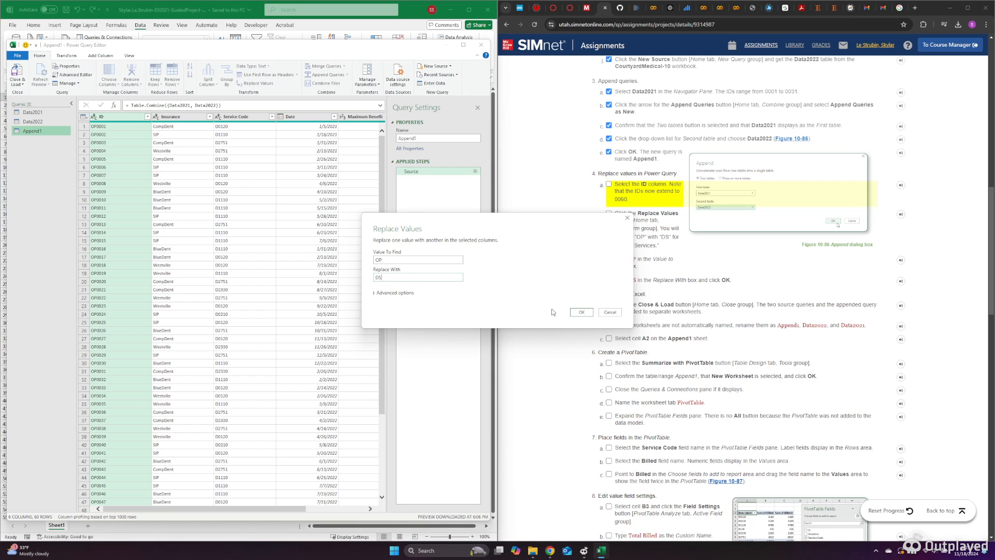
left_click(581, 312)
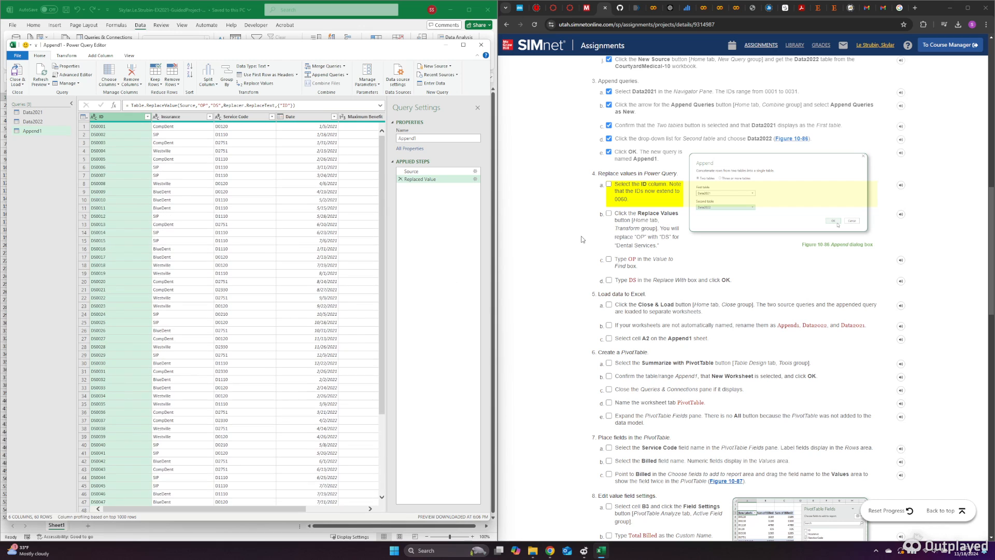
left_click(608, 184)
left_click(609, 213)
left_click(608, 260)
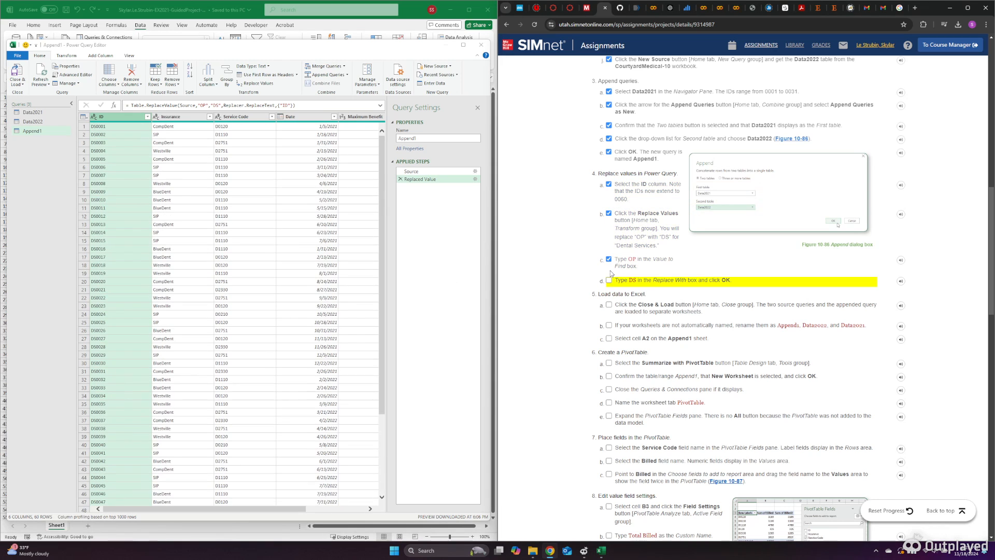
left_click(609, 280)
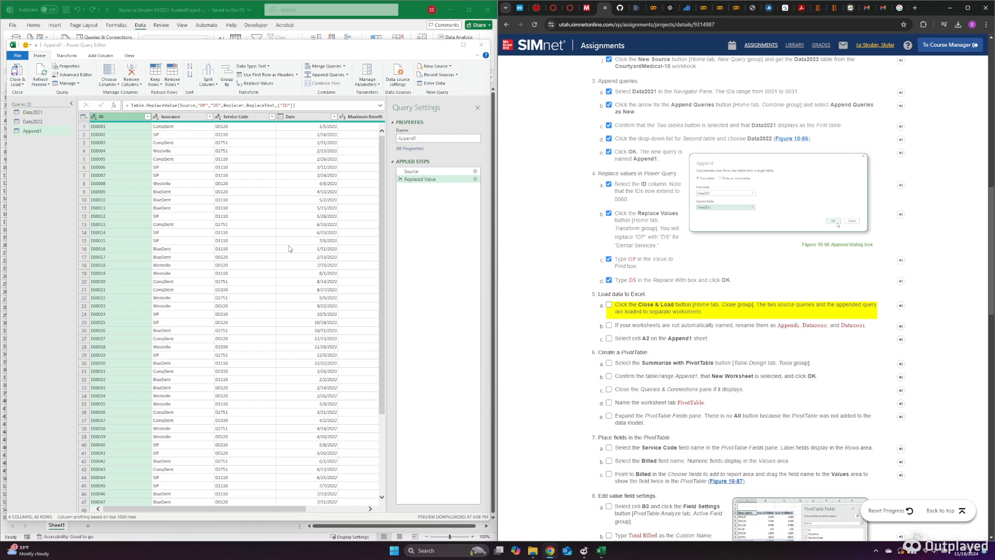
- Close and load the queries to separate worksheets, close the Queries & Connections pane, and check the Data2022 and Append1 sheets
left_click(23, 84)
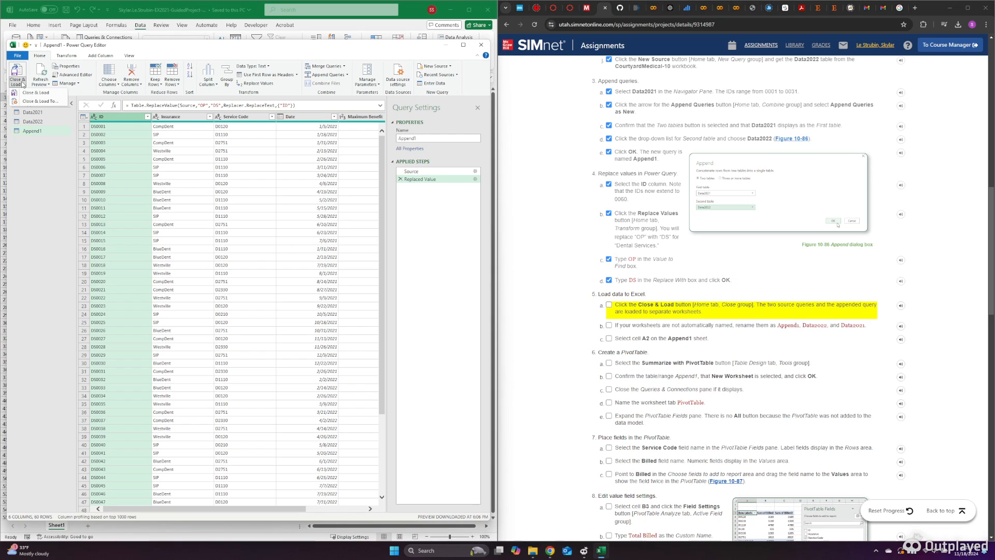
left_click(27, 92)
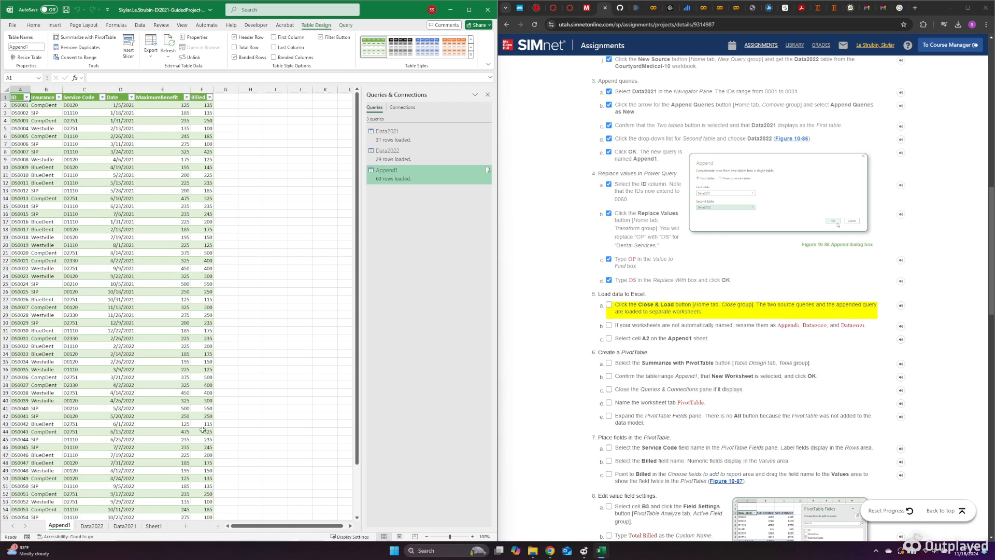
left_click(487, 94)
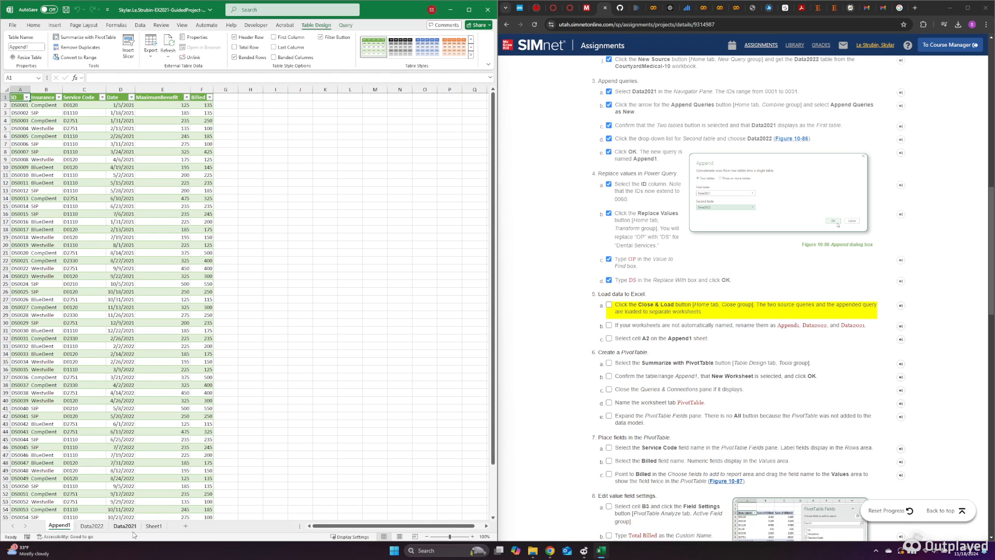
left_click(92, 526)
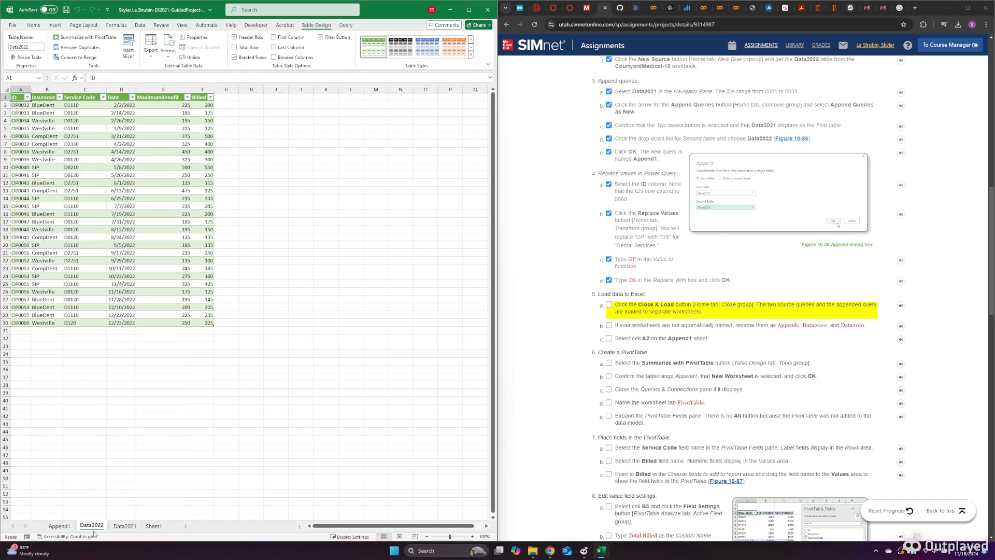
left_click(58, 525)
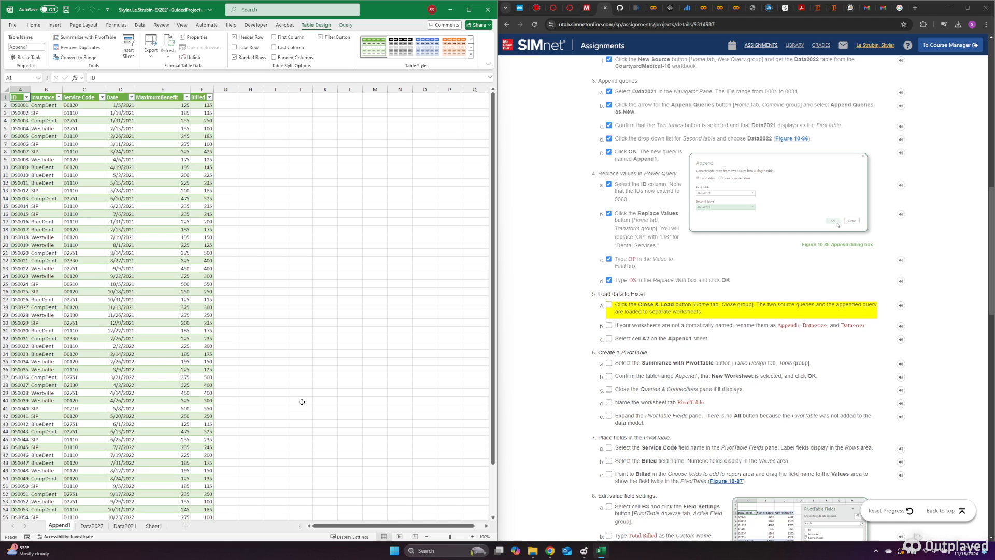
- Mark data loading instructions 5a through 5c as complete in the project checklist
left_click(609, 305)
left_click(609, 325)
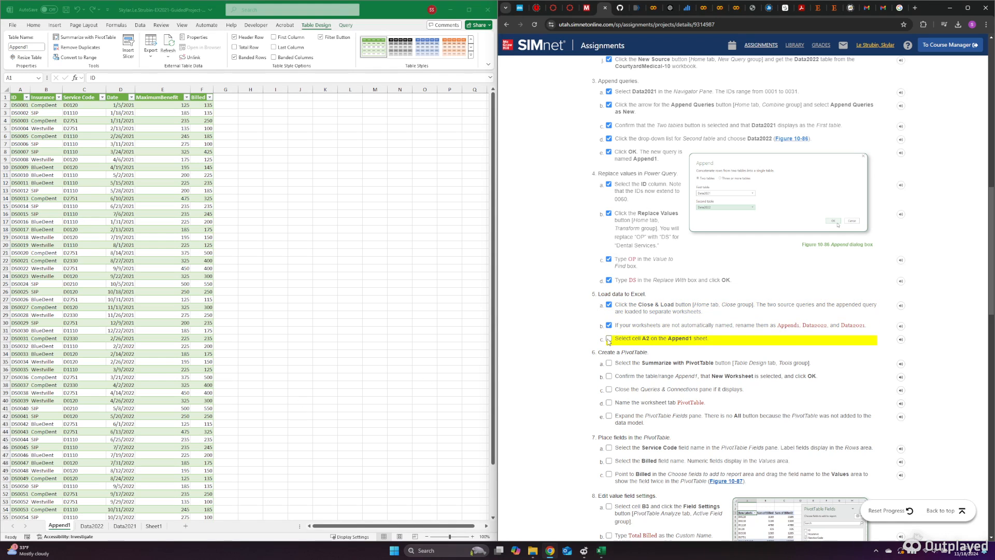
left_click(609, 339)
- Summarize the Append1 table with a PivotTable on a new worksheet and name that sheet PivotTable
left_click(21, 112)
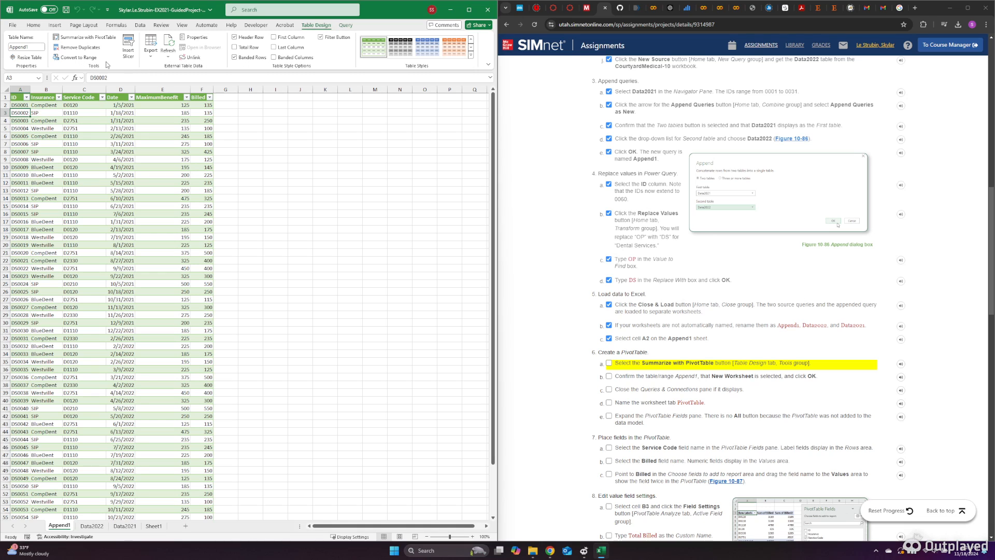
left_click(79, 41)
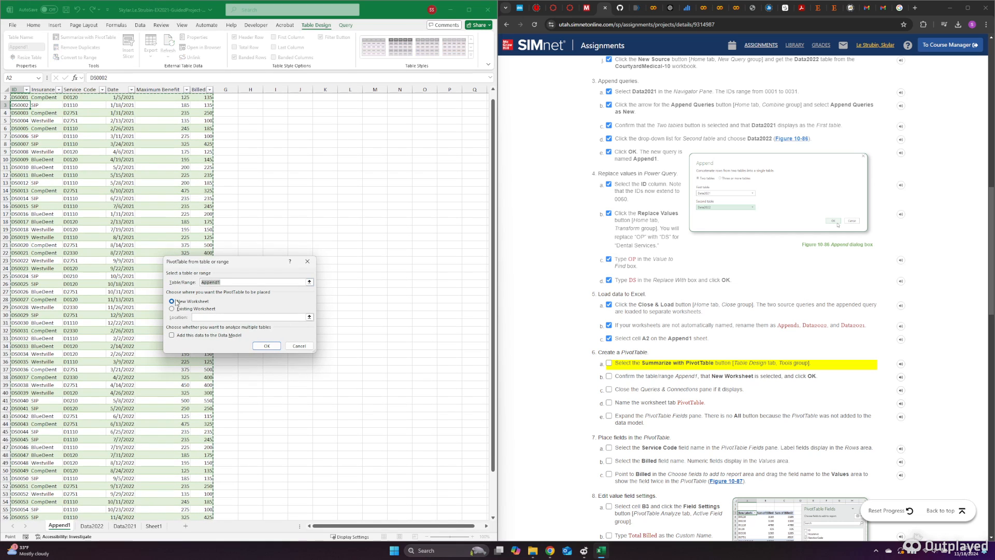
left_click(266, 345)
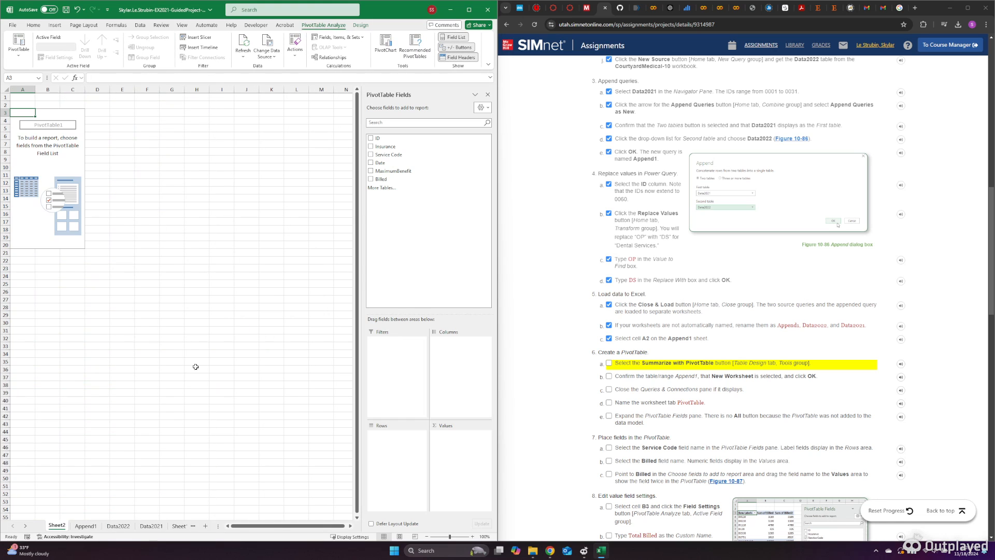
double_click(57, 525)
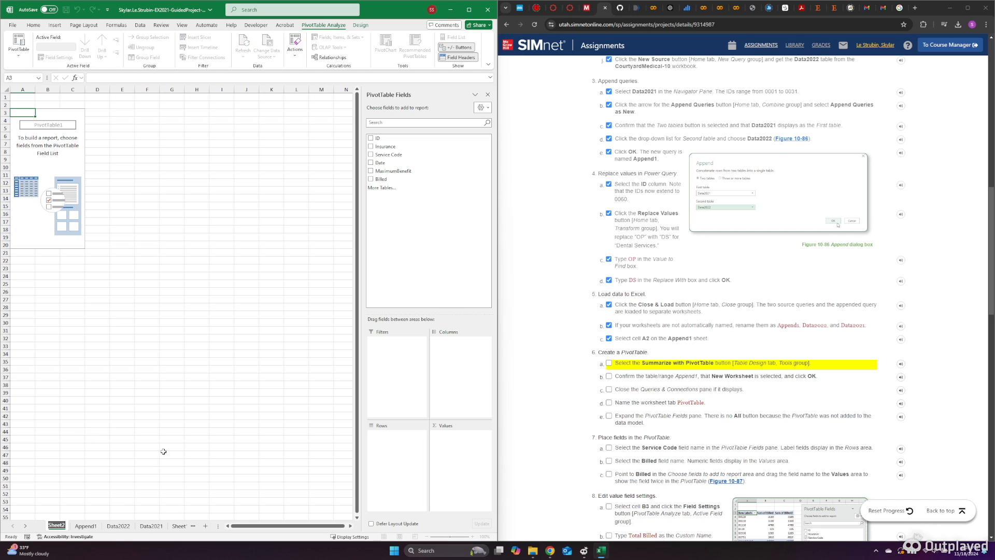
type("PivotTable")
key("Return")
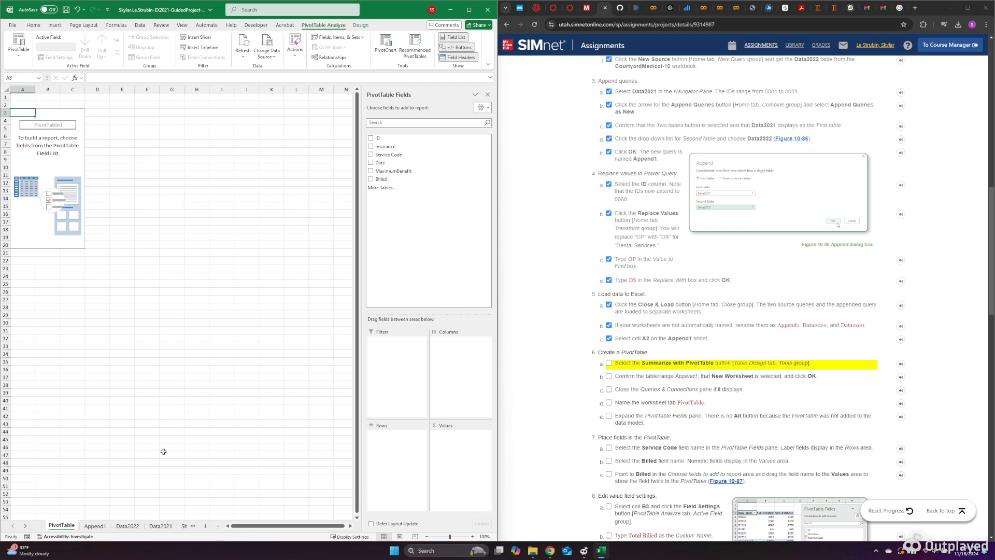
left_click(32, 128)
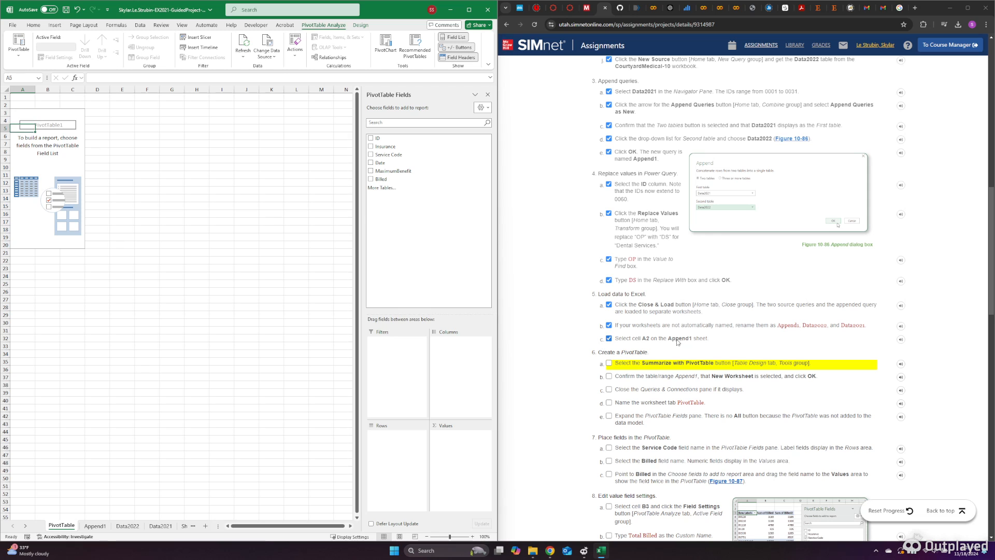
- Mark PivotTable creation instructions 6a through 6e as complete in the project checklist
scroll(614, 312, "down", 2)
left_click(609, 285)
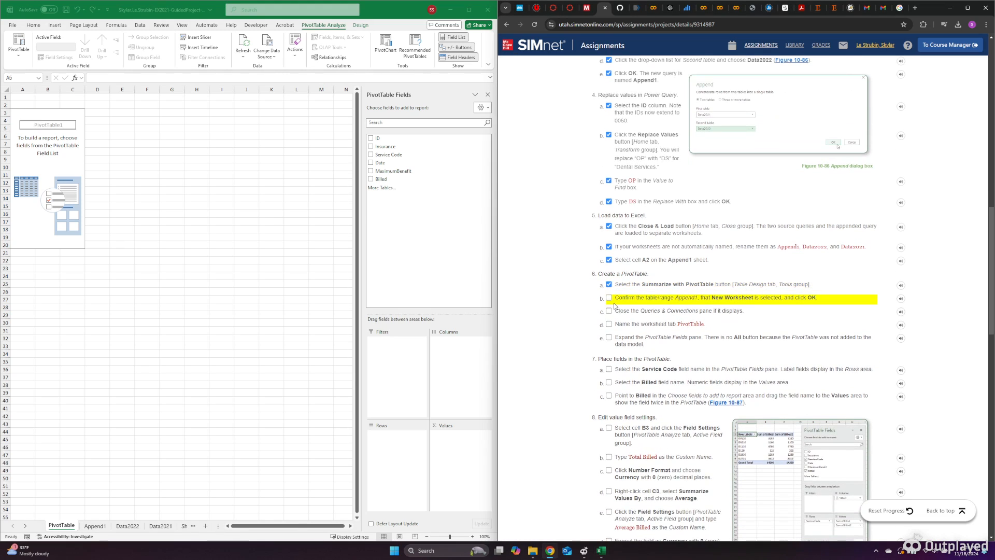
left_click(609, 298)
left_click(609, 311)
left_click(609, 323)
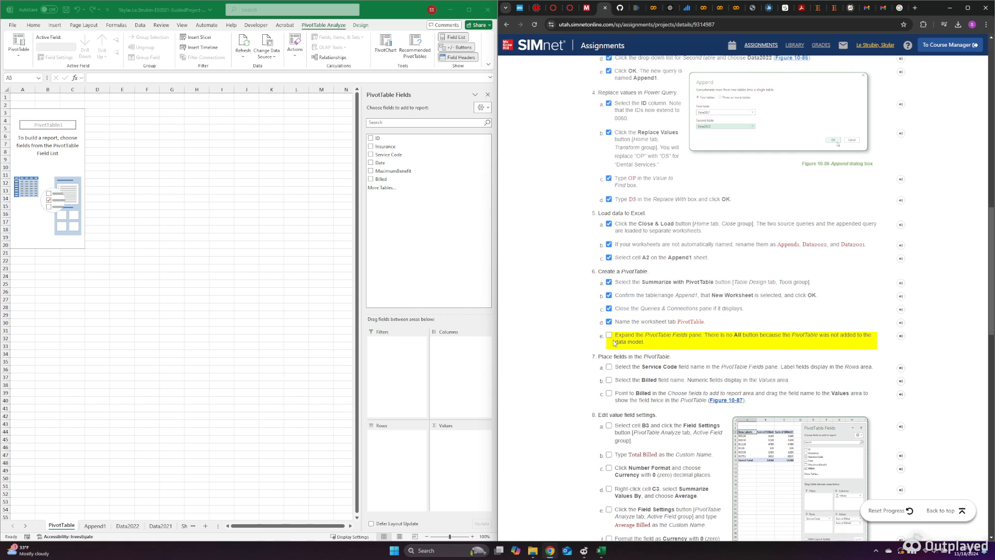
left_click(610, 336)
- Add Service Code to the PivotTable rows and place the Billed field twice in the Values area
scroll(663, 362, "down", 5)
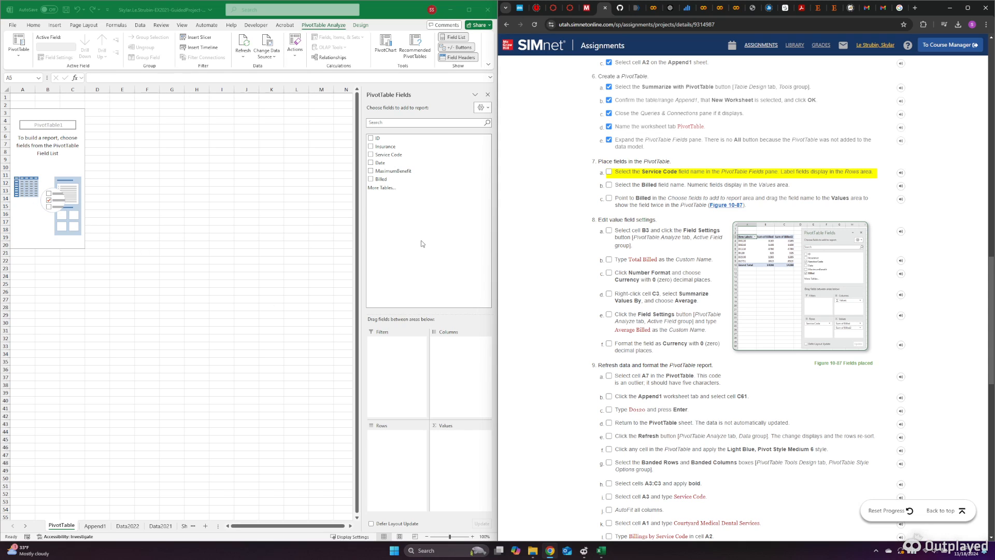
left_click(371, 155)
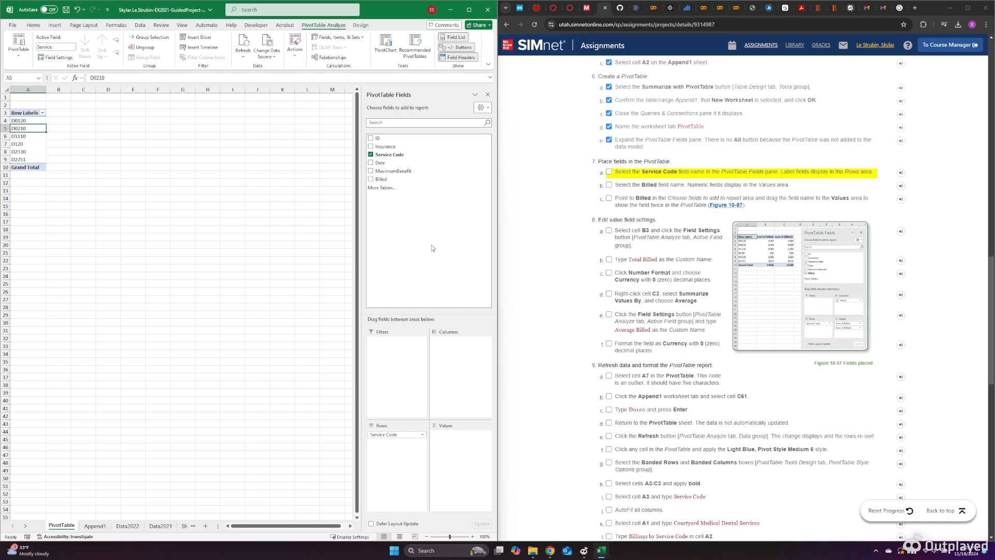
left_click(371, 180)
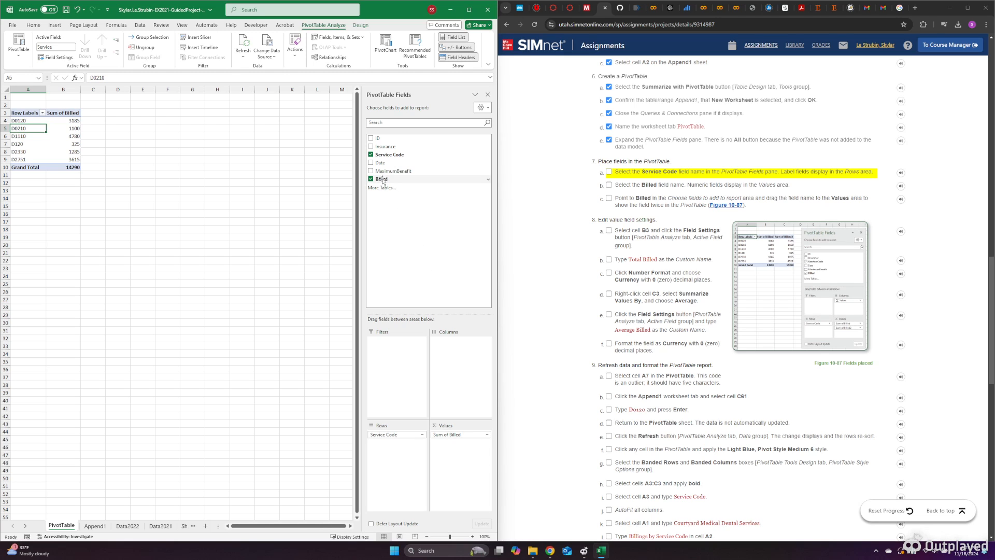
left_click_drag(382, 180, 460, 453)
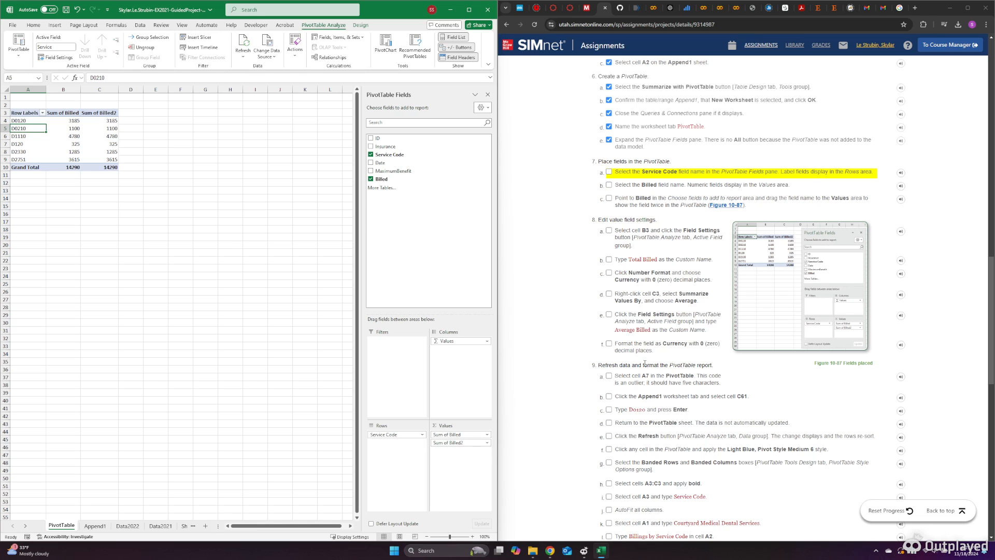
- Mark field placement instructions 7a through 7c as complete in the project checklist
left_click(609, 172)
left_click(609, 184)
left_click(609, 198)
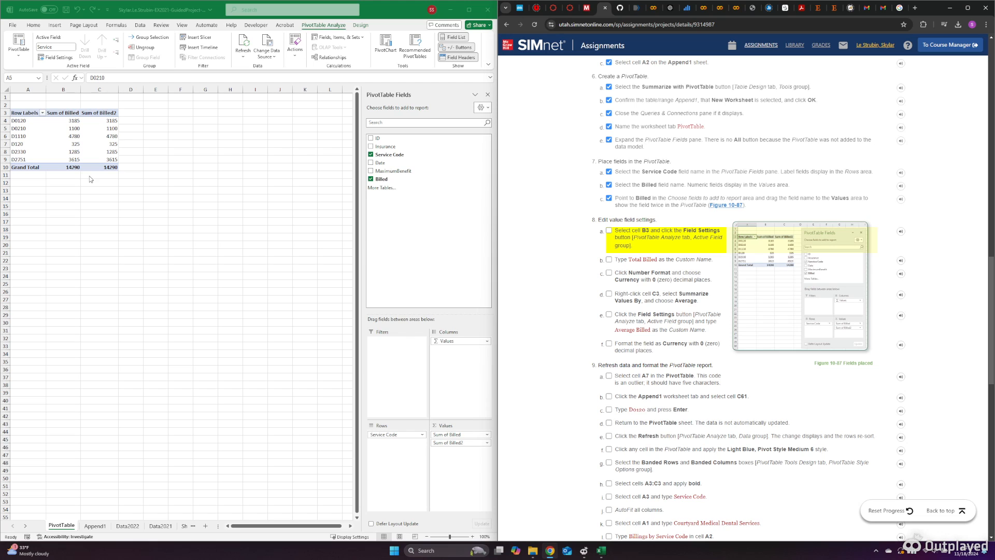
- Rename the first Billed value field as Total Billed and format it as Currency with 0 decimal places
left_click(62, 113)
left_click(62, 113)
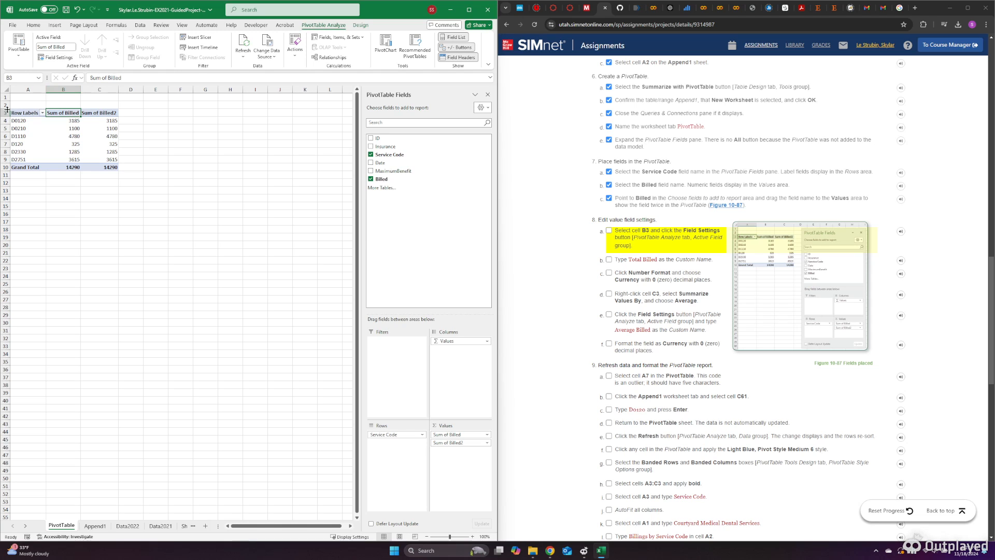
left_click(58, 58)
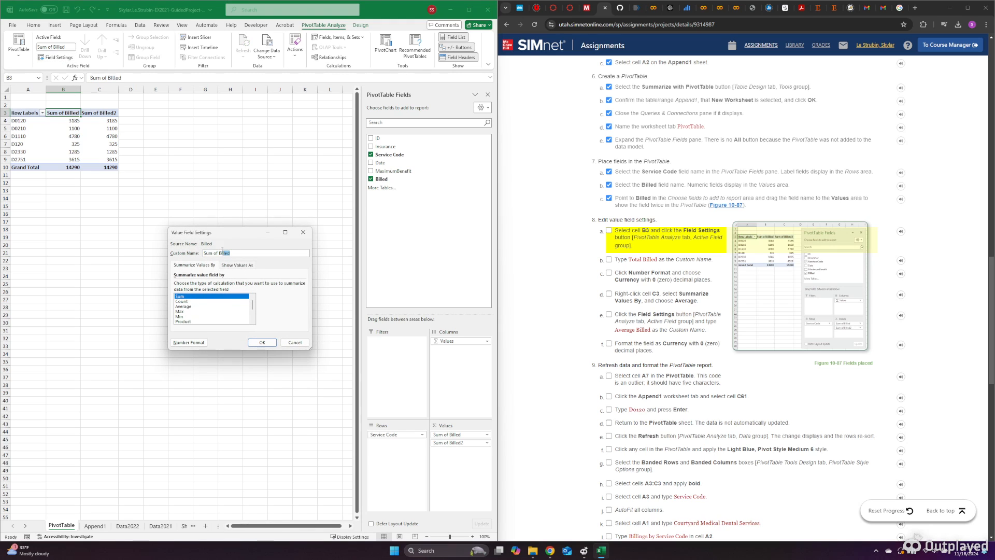
key("BackSpace")
left_click(179, 344)
left_click(153, 240)
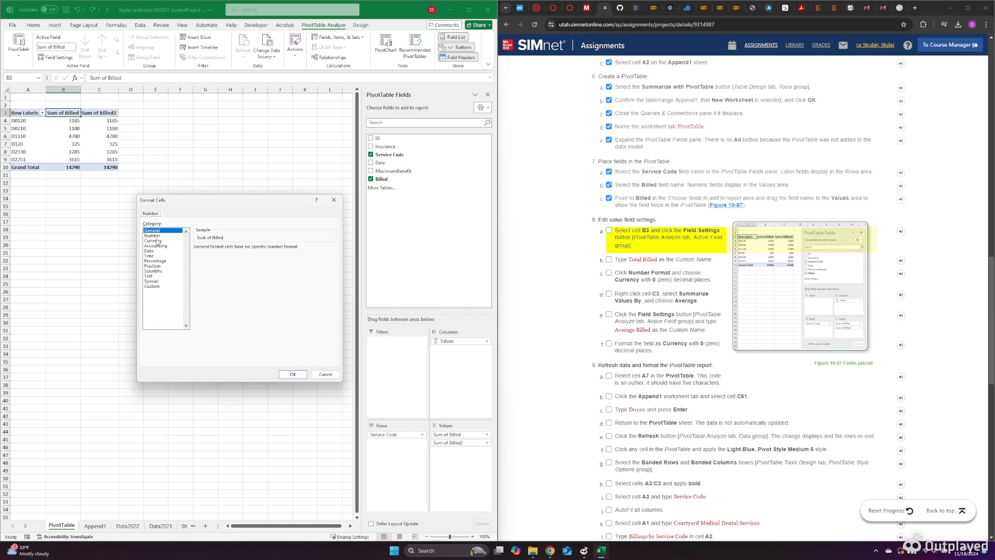
left_click(247, 250)
left_click(247, 250)
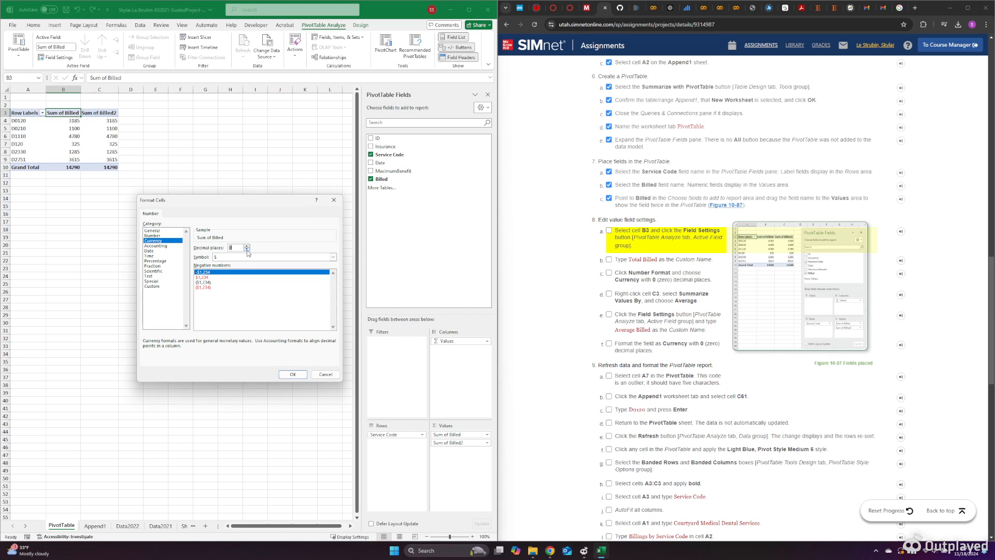
left_click(289, 375)
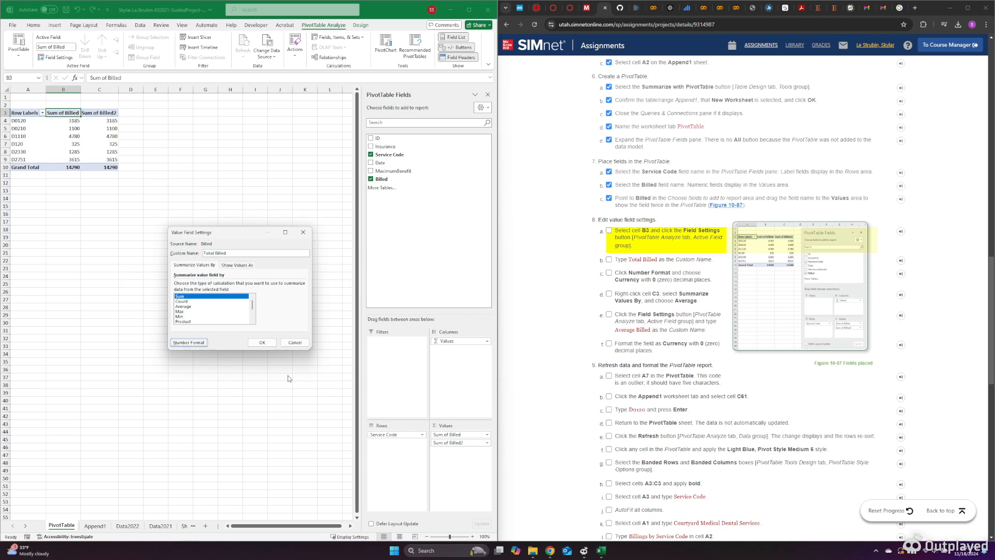
left_click(261, 342)
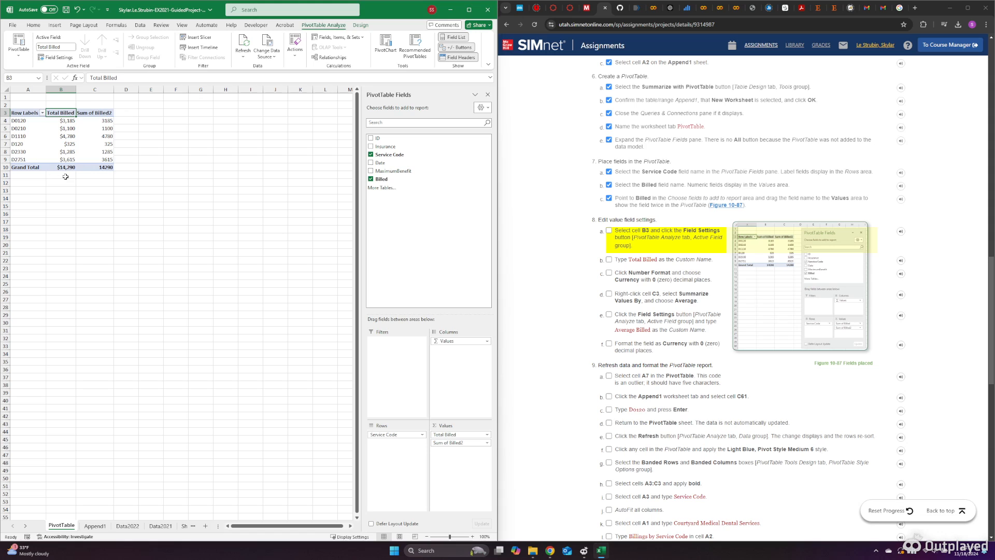
- Summarize the second Billed value field by Average, name it Average Billed, and format it as Currency with 0 decimal places
left_click(106, 113)
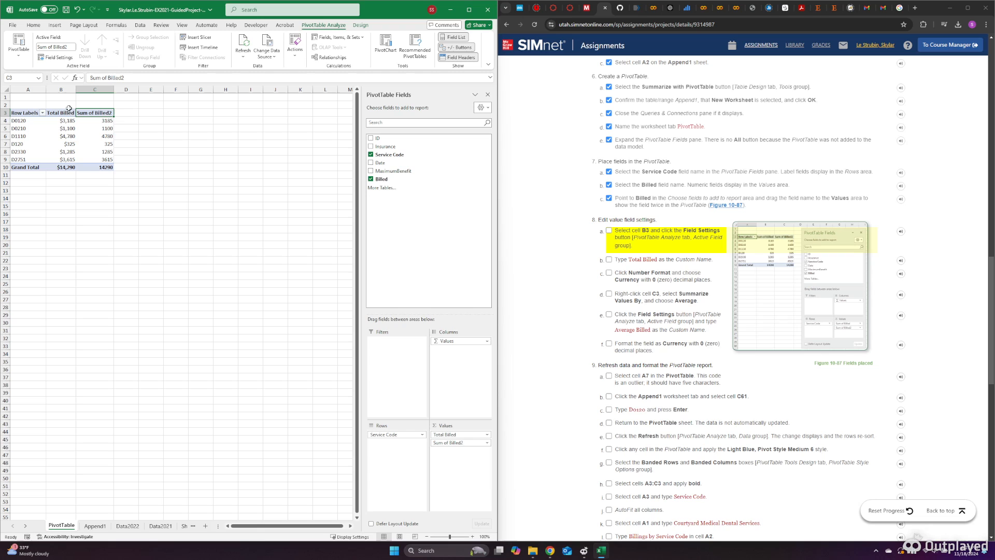
left_click(56, 58)
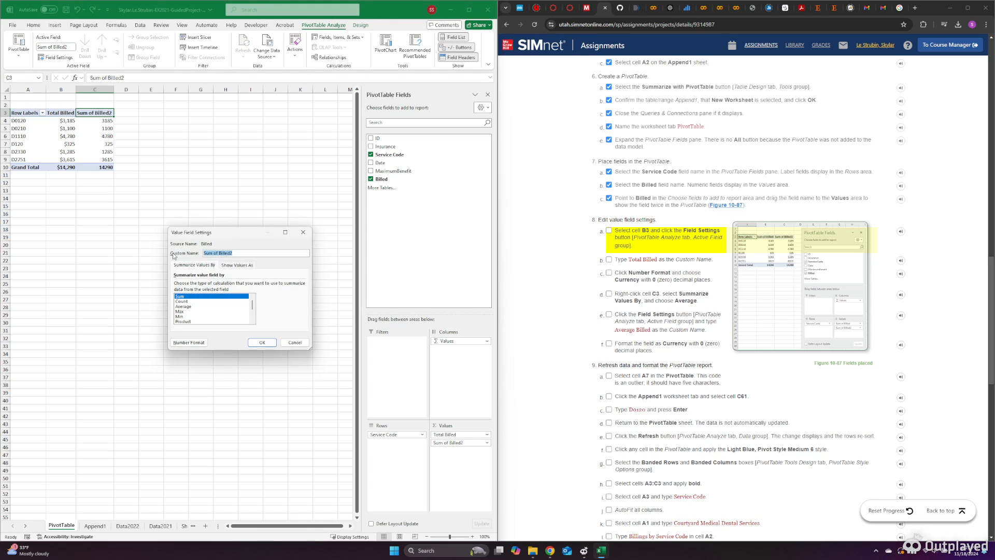
left_click(181, 307)
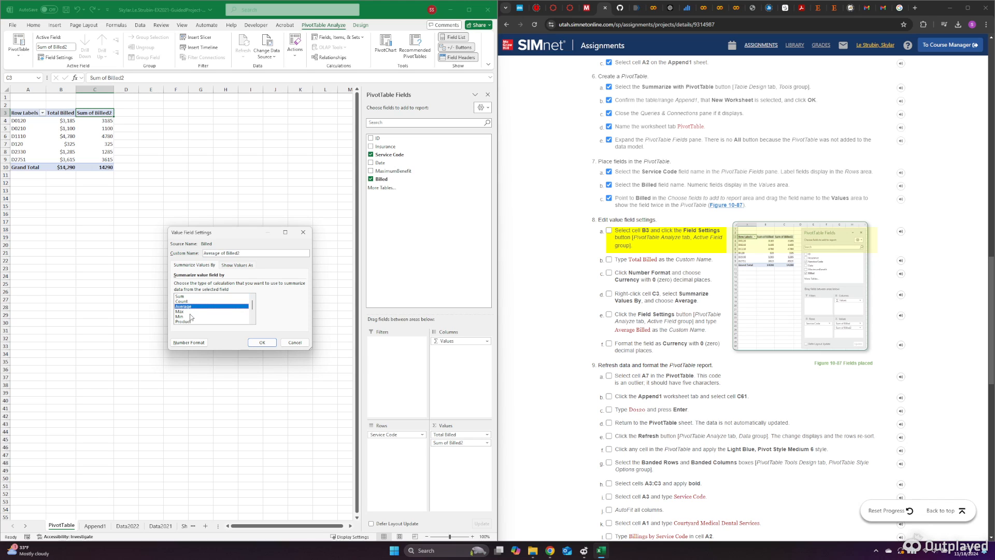
left_click(241, 253)
key("BackSpace")
left_click(197, 343)
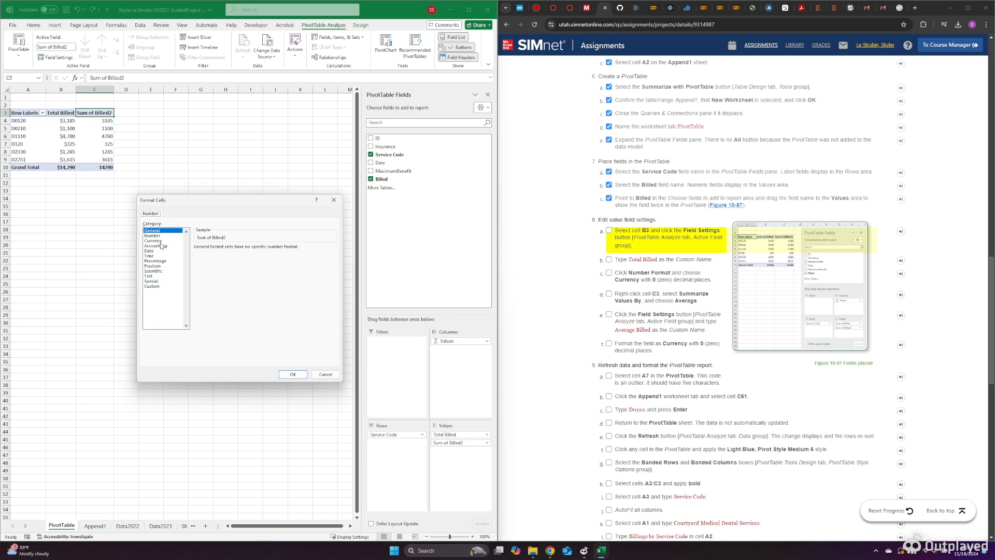
left_click(171, 241)
double_click(247, 249)
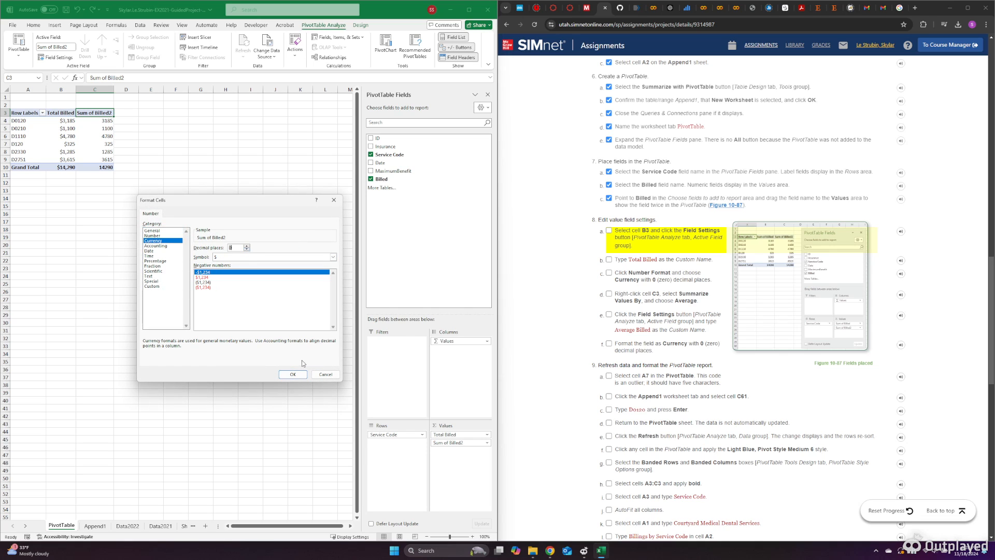
left_click(293, 374)
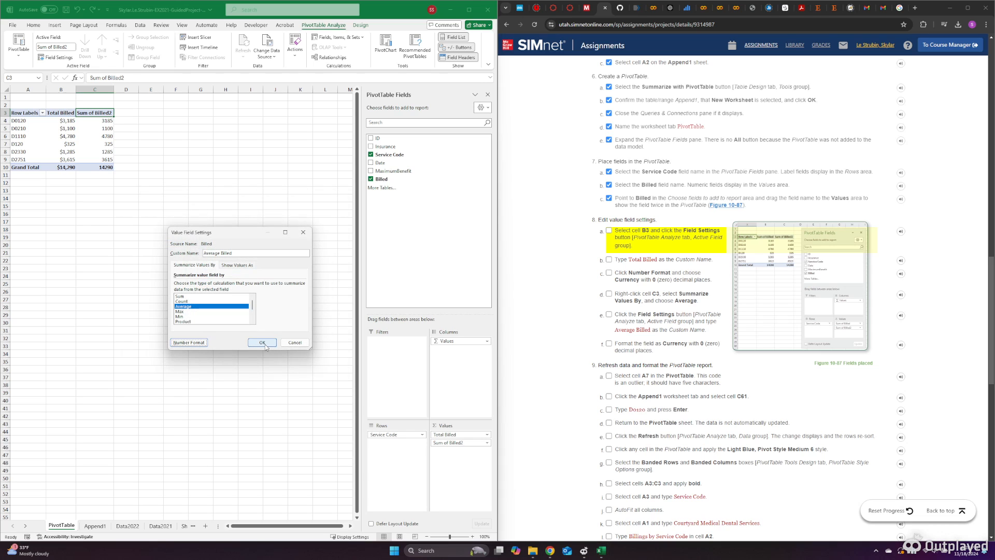
left_click(264, 343)
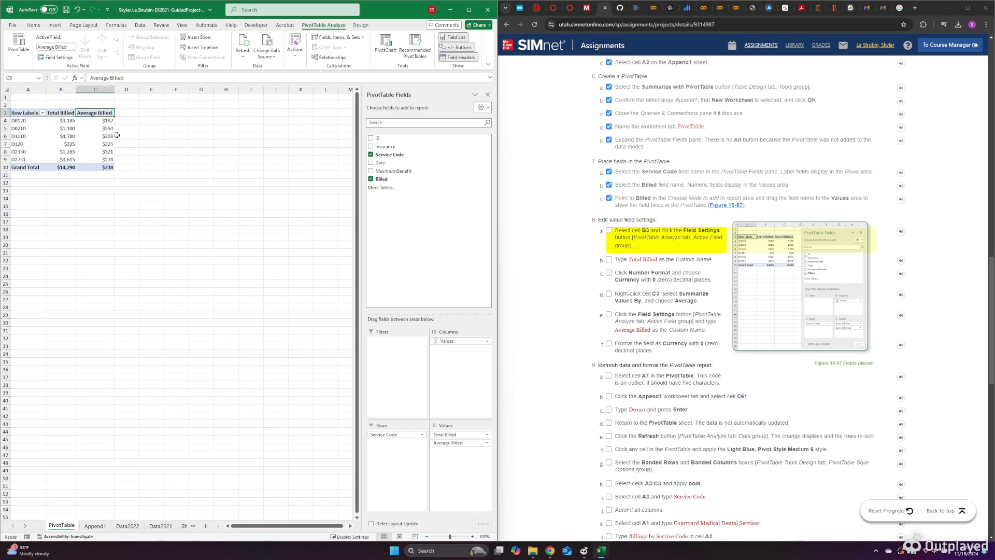
- Mark value field settings instructions 8a through 8f as complete in the project checklist
left_click(609, 231)
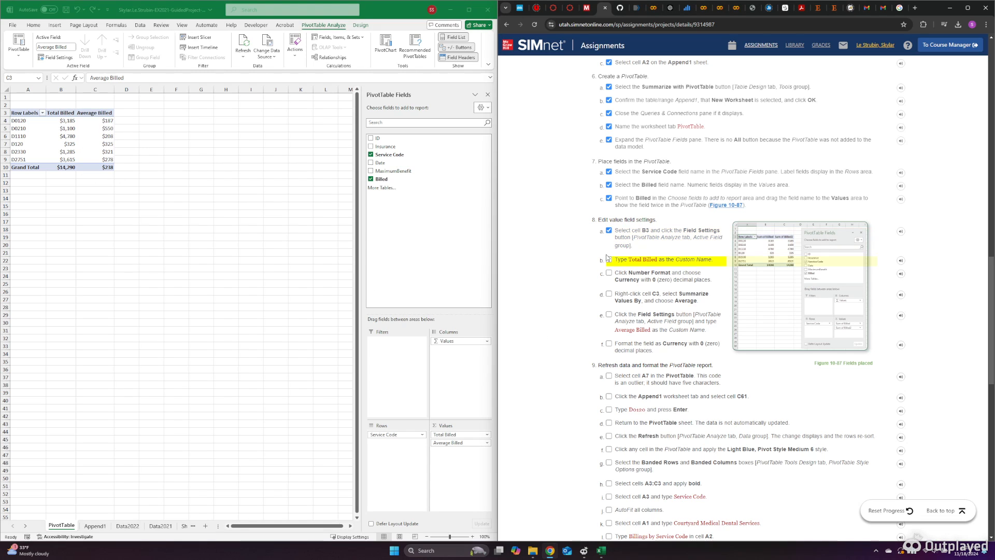
left_click(609, 259)
left_click(609, 273)
left_click(609, 293)
left_click(609, 315)
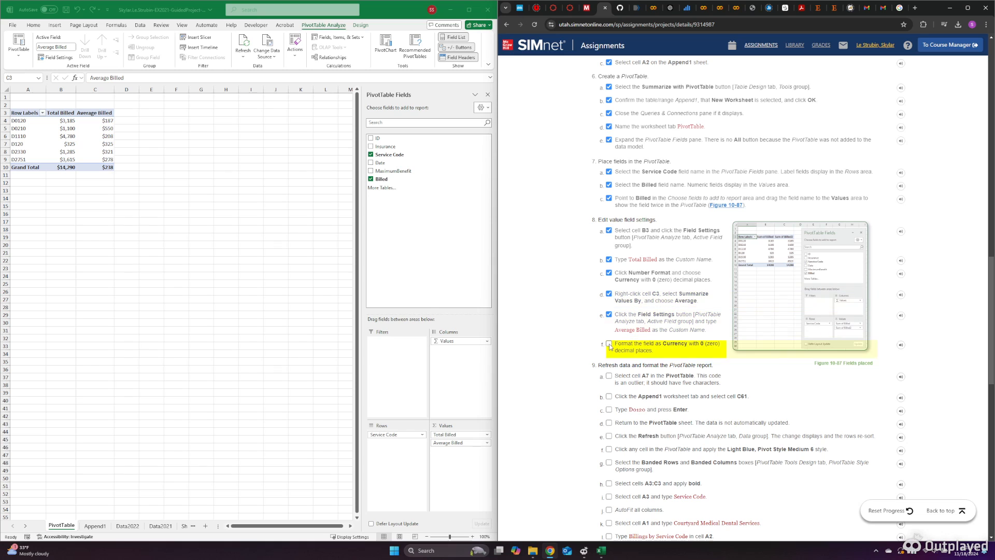
left_click(609, 343)
- Select the outlier code in cell A7 of the PivotTable and correct cell C61 on the Append1 sheet to D0120
scroll(699, 342, "down", 3)
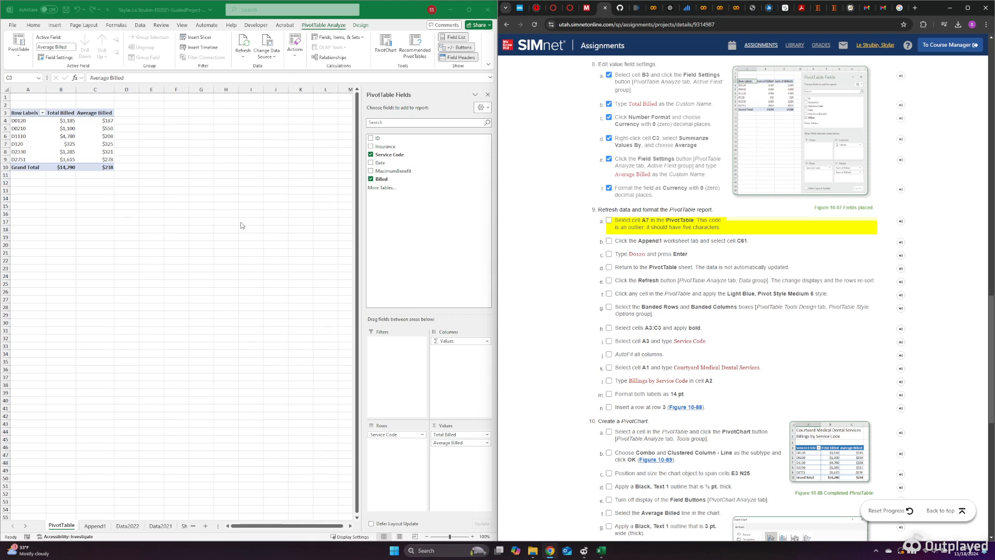
left_click(17, 121)
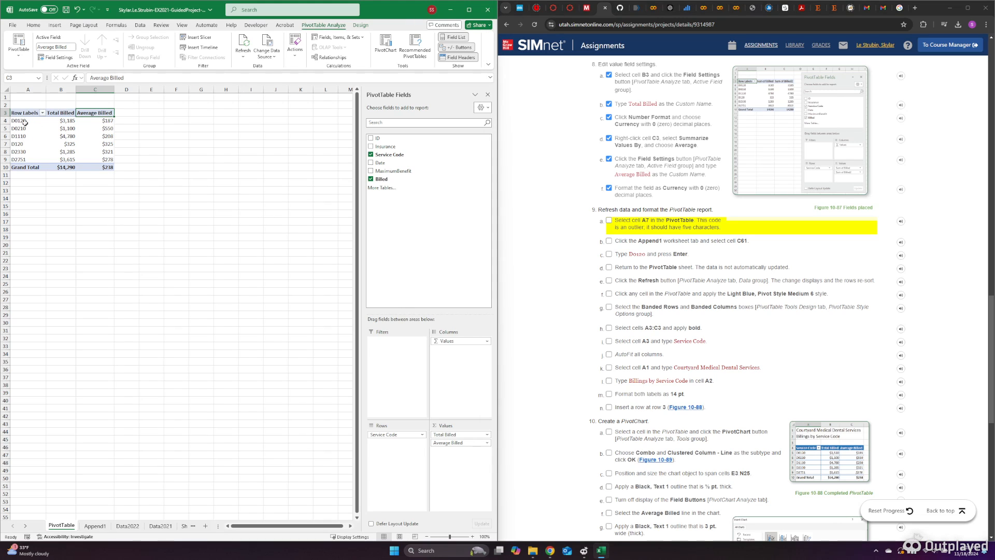
left_click(18, 146)
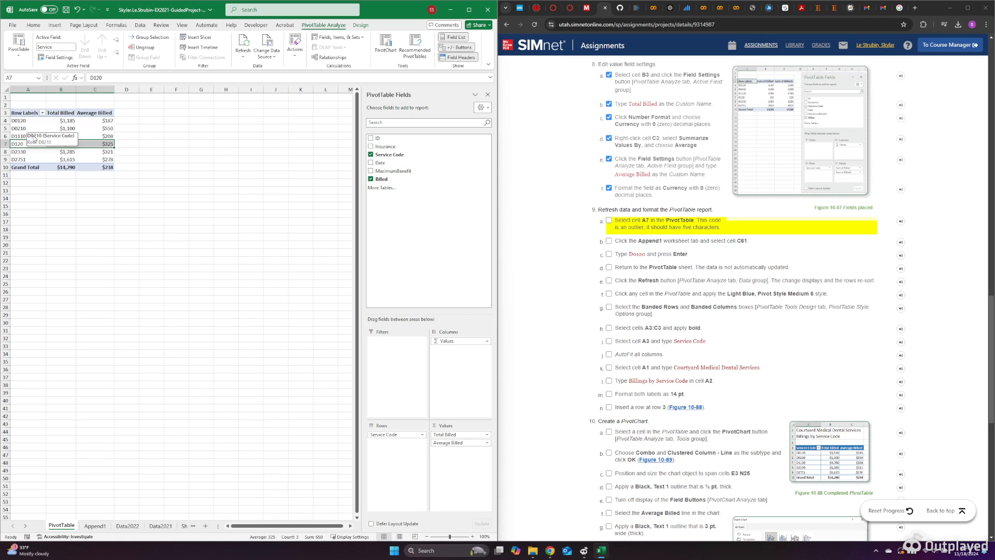
left_click(95, 526)
scroll(316, 284, "down", 6)
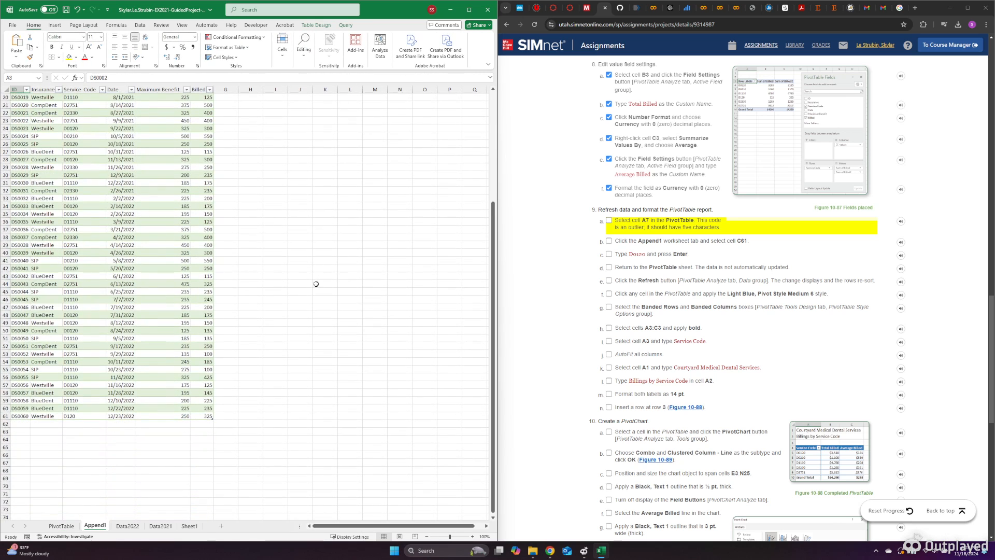
left_click(81, 416)
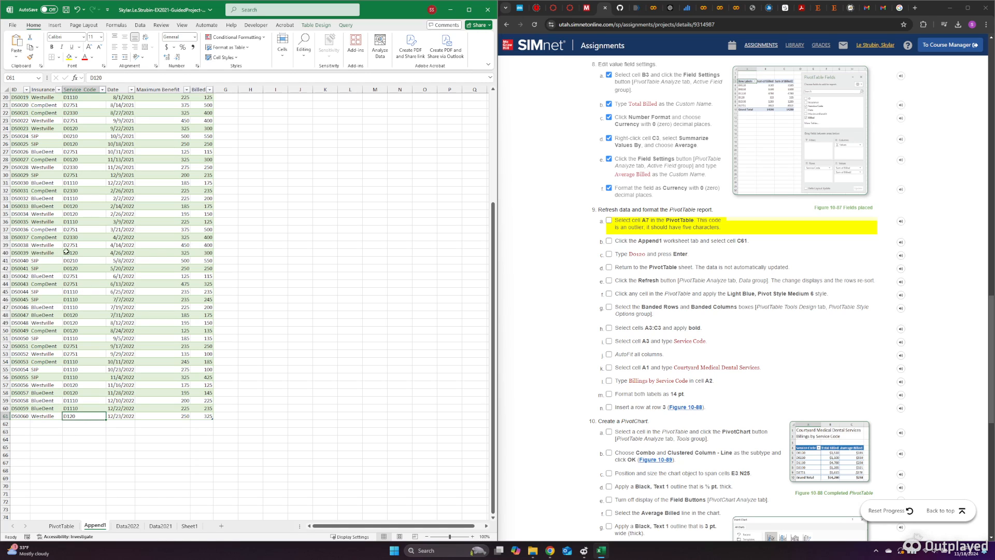
left_click(94, 78)
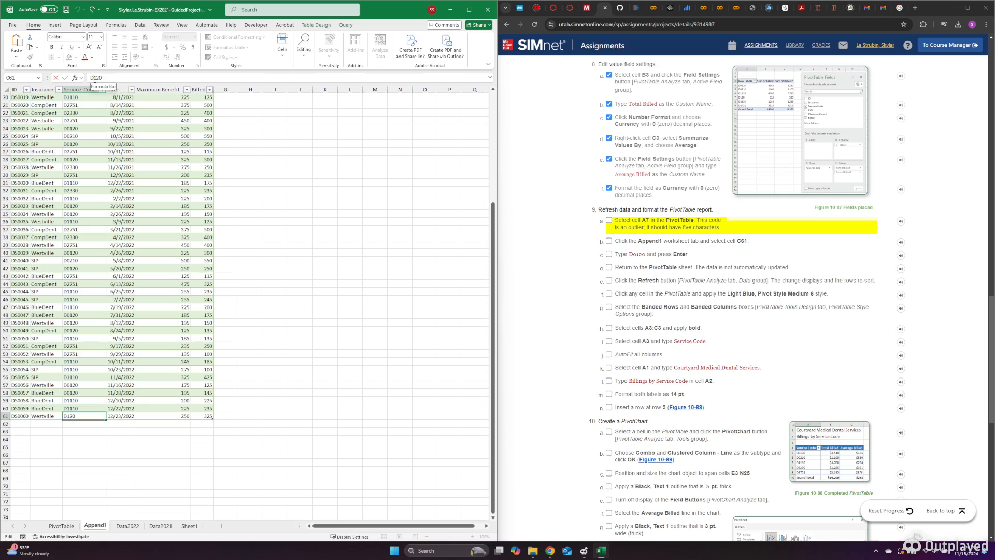
type("0")
key("Return")
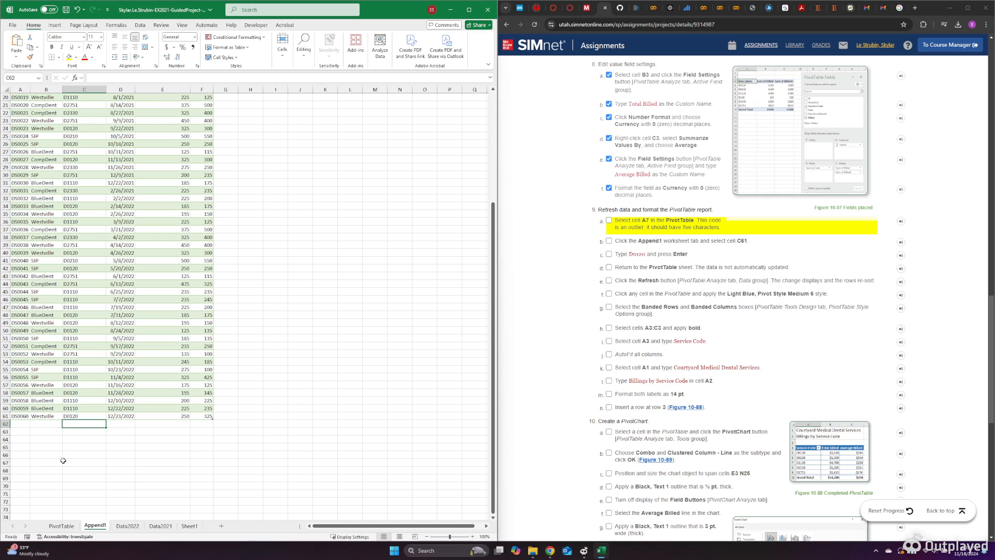
- Return to the PivotTable sheet and refresh the PivotTable data
left_click(62, 526)
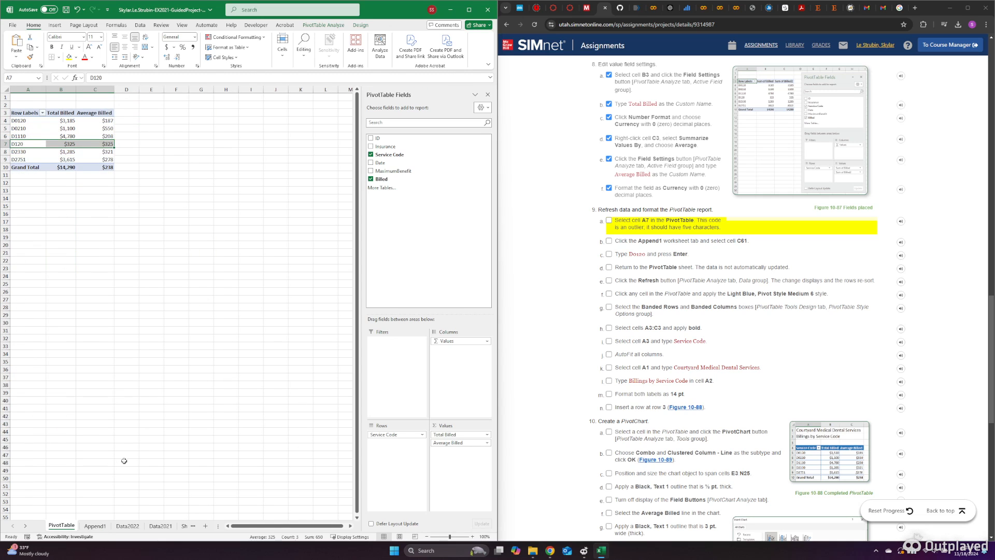
left_click(73, 222)
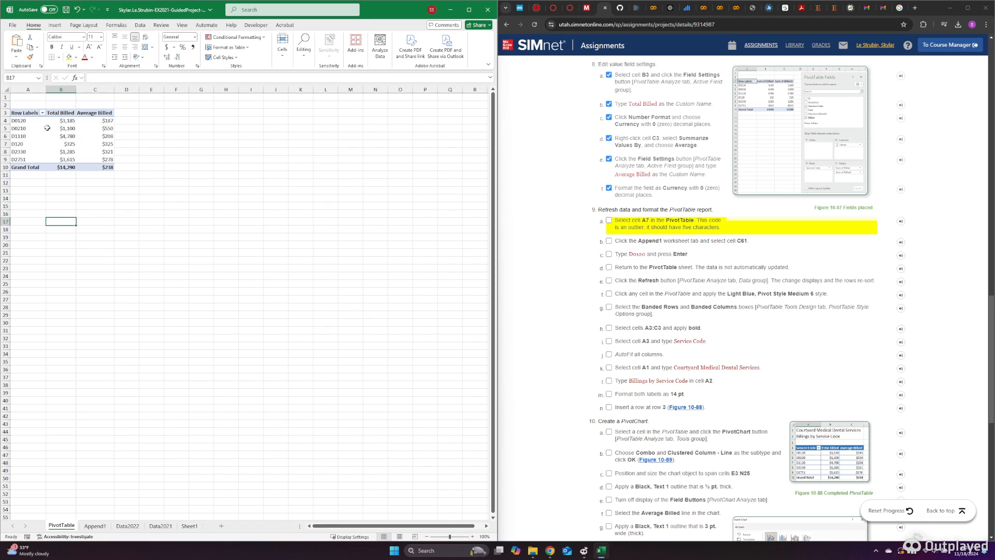
left_click(28, 121)
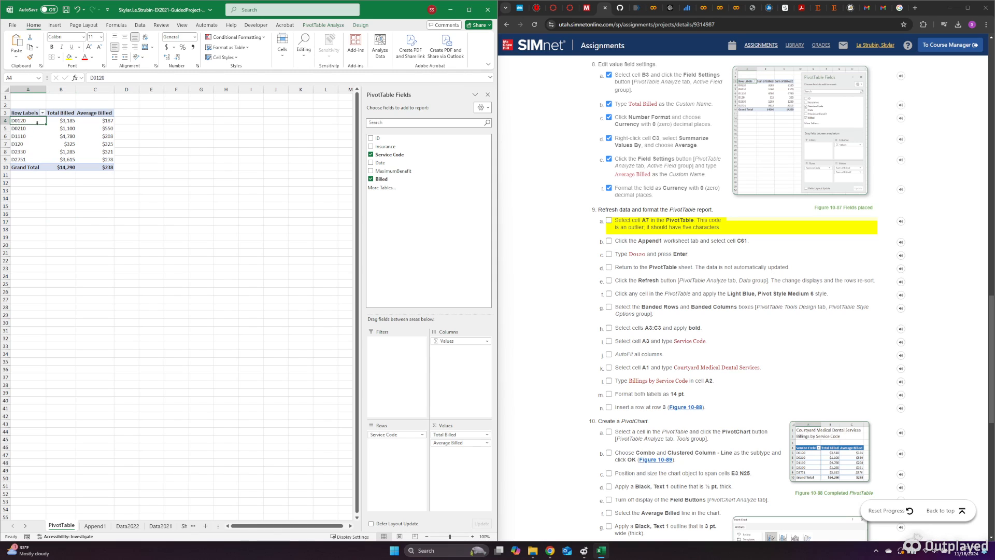
left_click(329, 27)
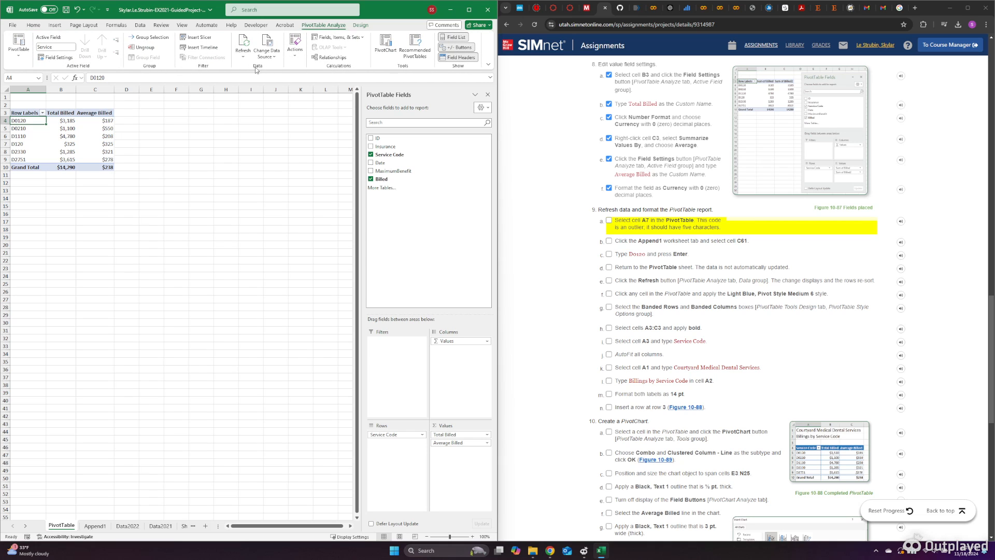
left_click(247, 42)
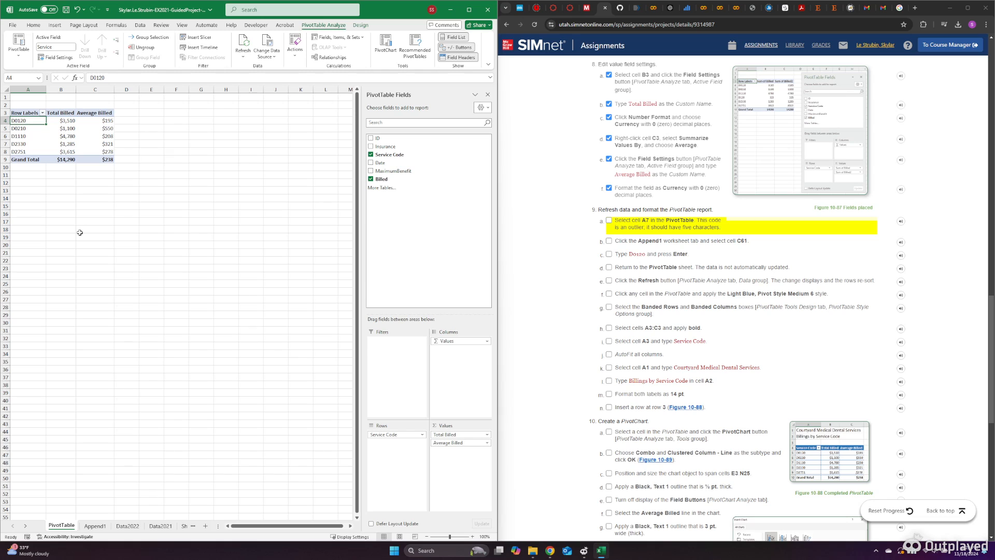
- Mark data refresh instructions 9a through 9e as complete in the project checklist, leaving 9f unmarked
left_click(609, 221)
left_click(609, 241)
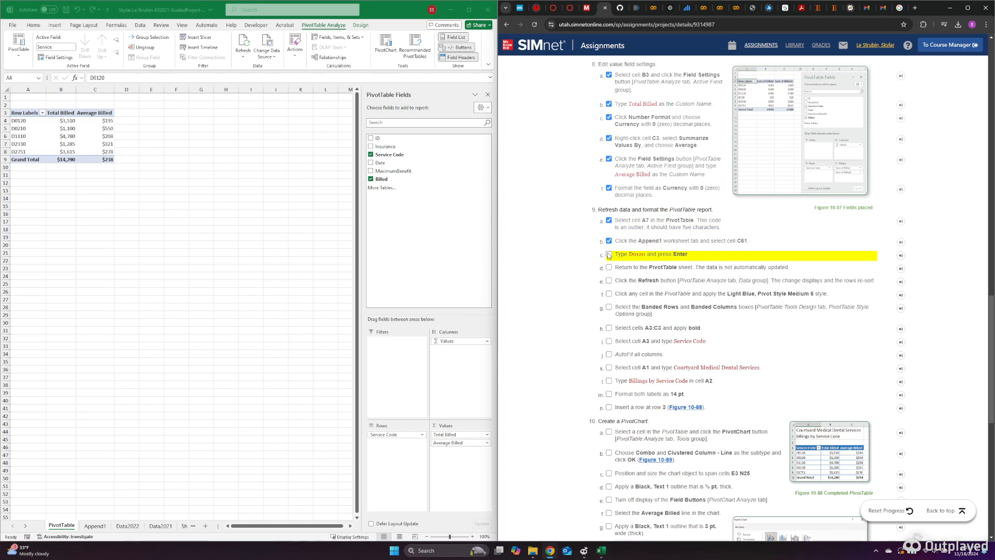
left_click(609, 254)
left_click(608, 267)
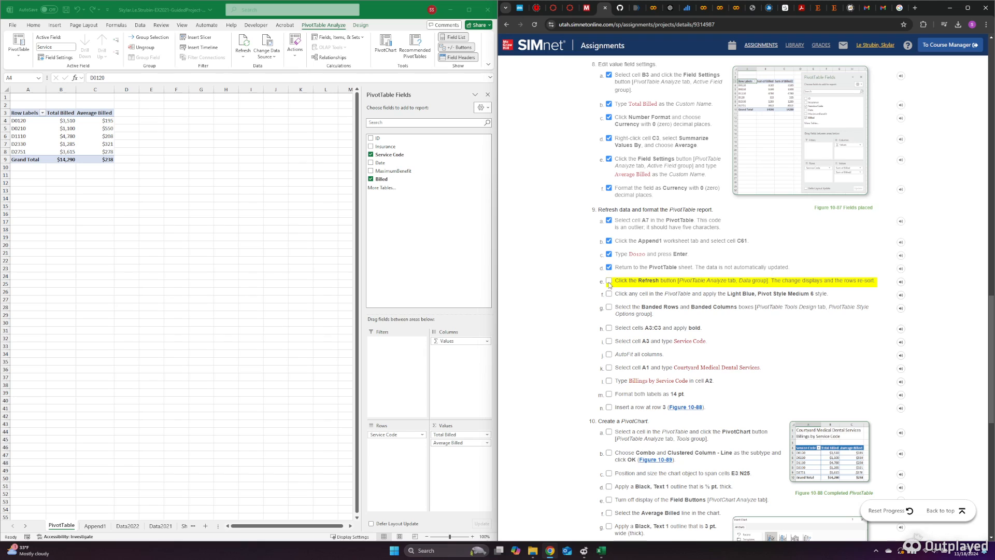
left_click(608, 282)
left_click(609, 293)
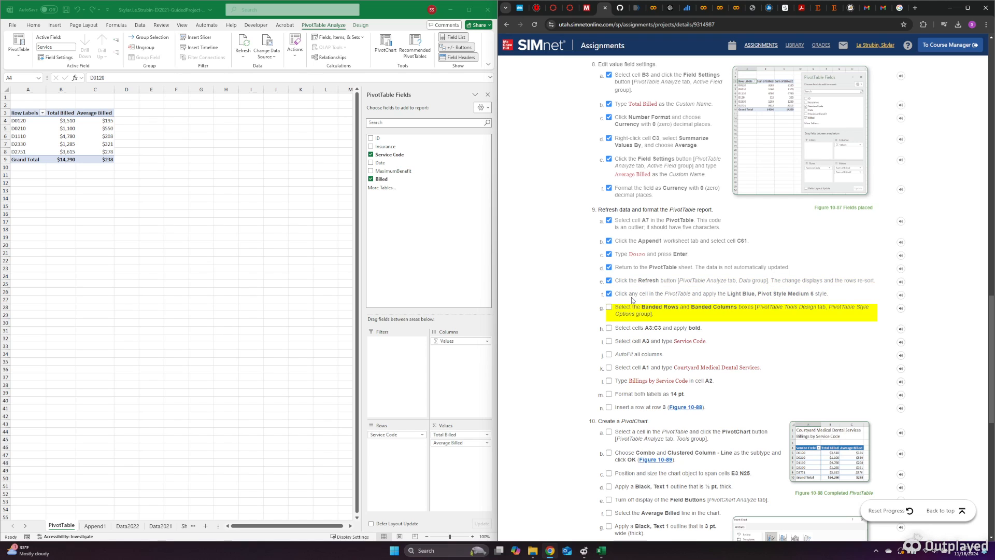
left_click(608, 294)
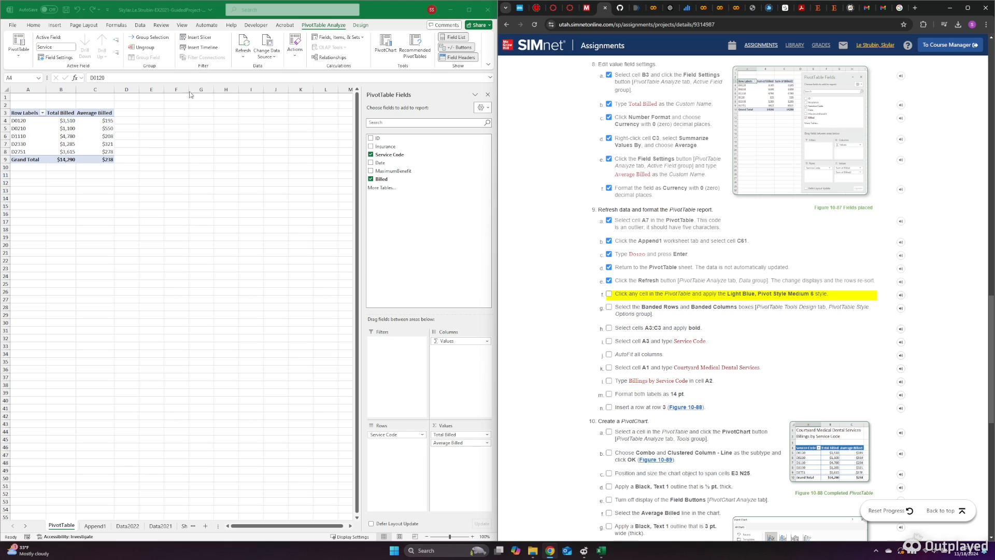
- Apply the Light Blue, Pivot Style Medium 6 style to the PivotTable
left_click(28, 124)
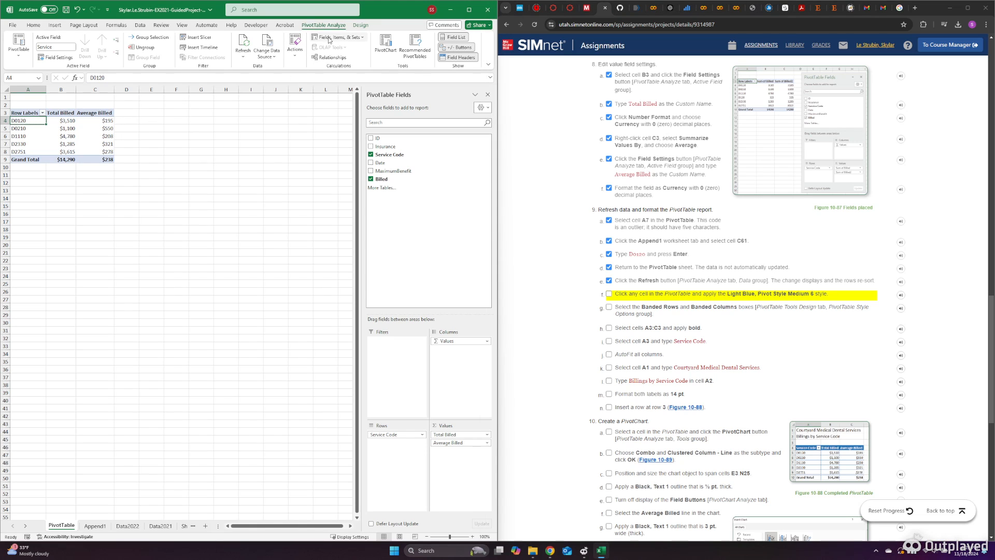
left_click(354, 27)
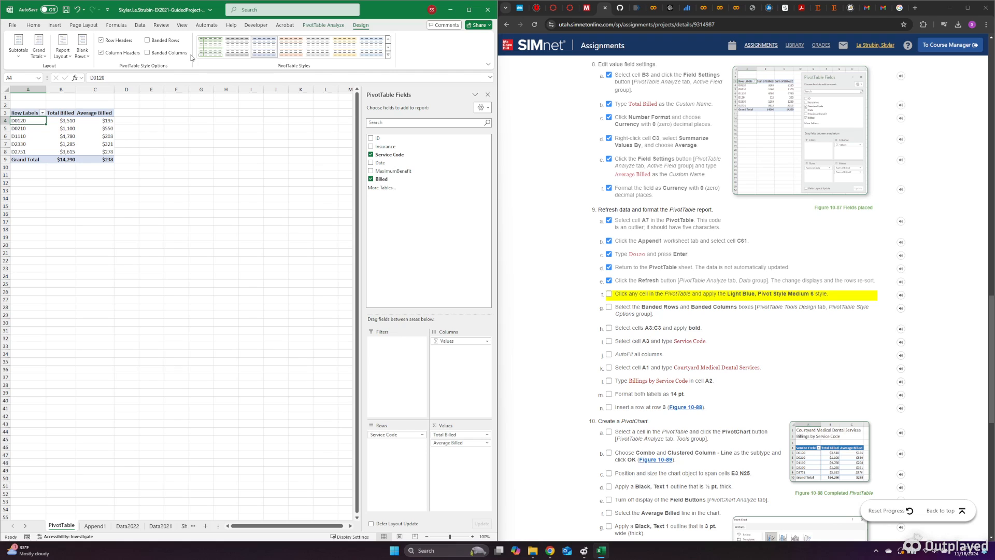
left_click(389, 55)
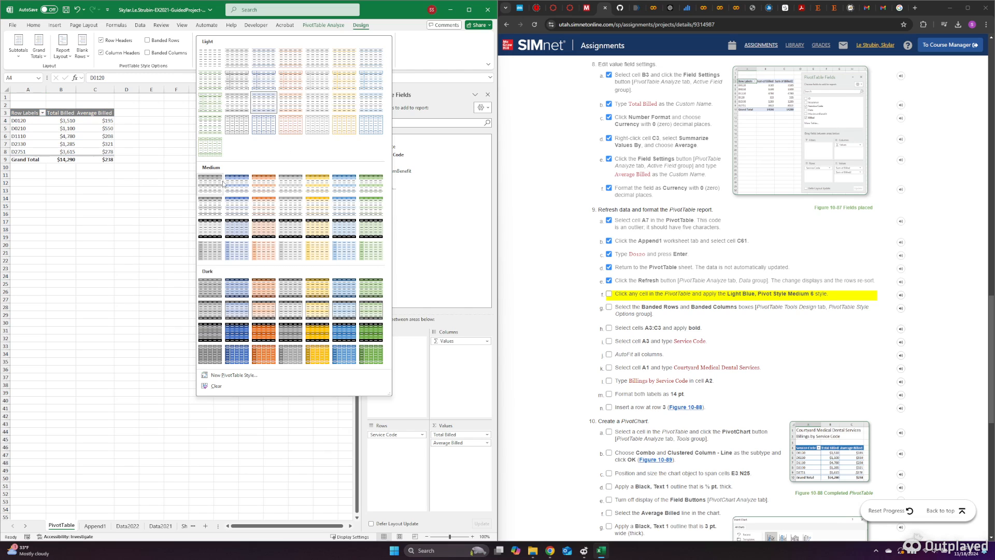
left_click(348, 186)
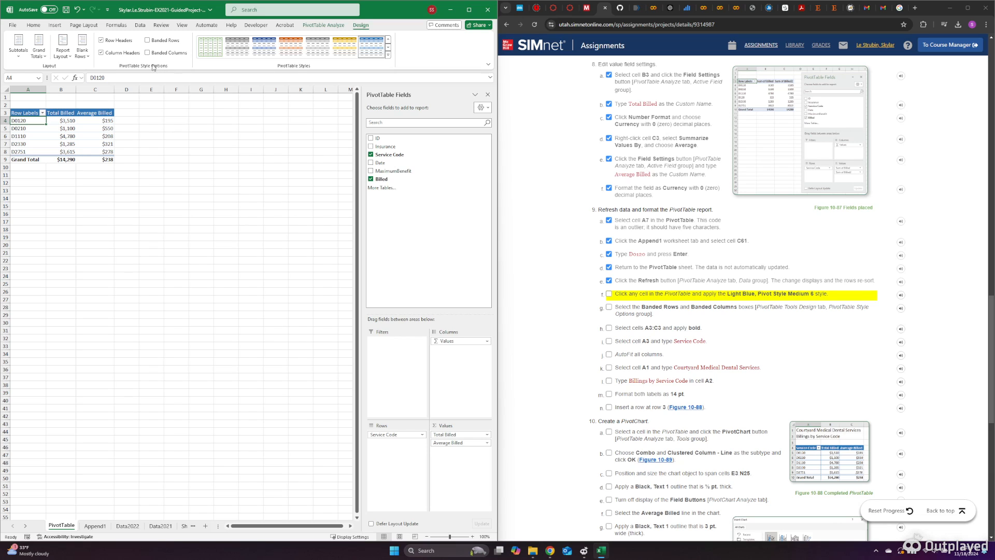
- Turn on banded rows and banded columns for the PivotTable
left_click(147, 41)
left_click(148, 53)
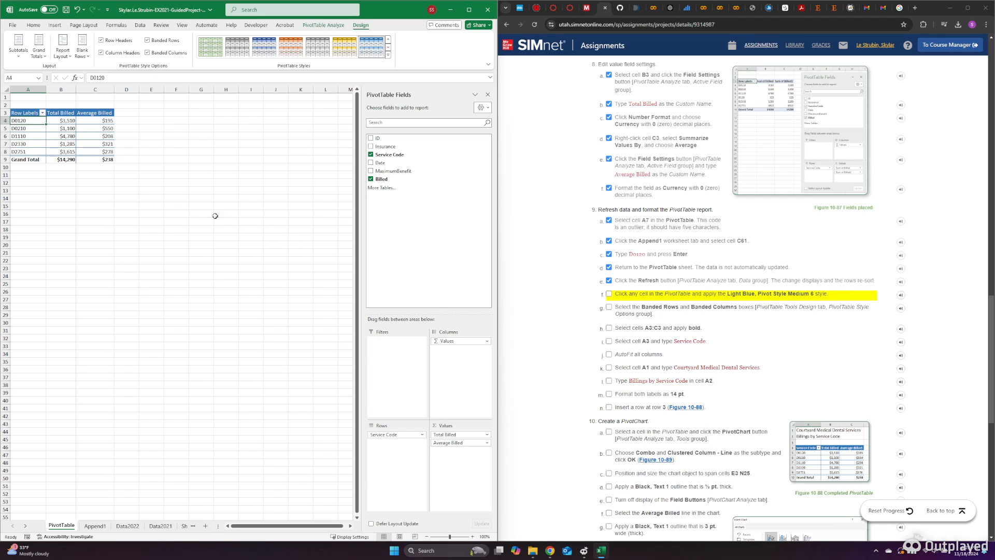
left_click(53, 128)
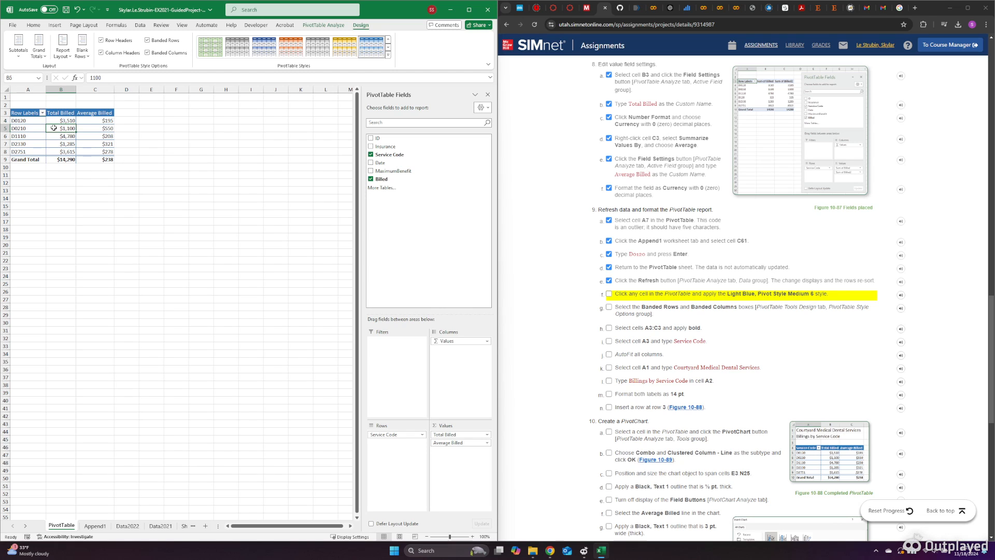
- Apply bold to the PivotTable header cells A3:C3
left_click(26, 113)
left_click_drag(25, 113, 95, 114)
left_click(34, 24)
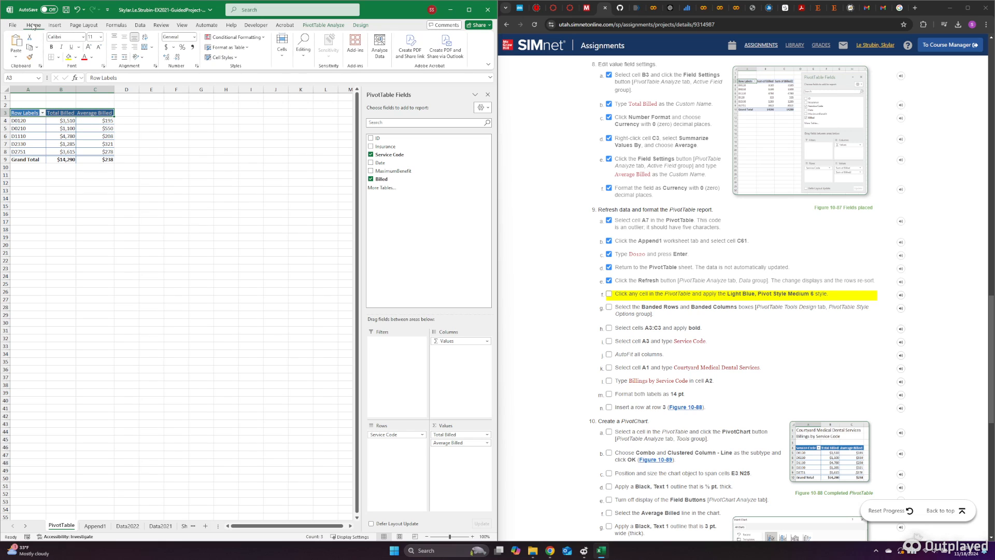
left_click(53, 47)
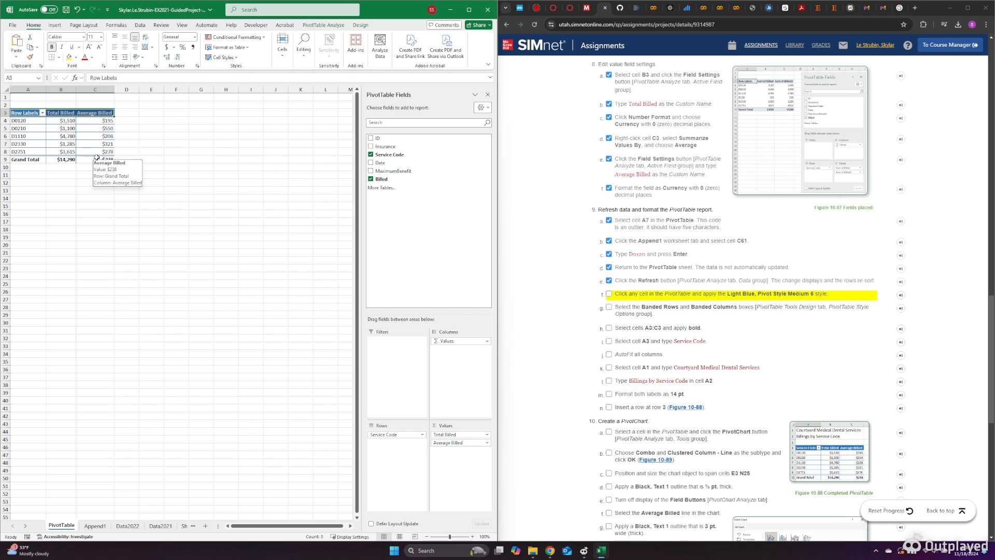
- Replace the Row Labels heading in cell A3 with Service Code
left_click(37, 130)
left_click(32, 115)
triple_click(122, 78)
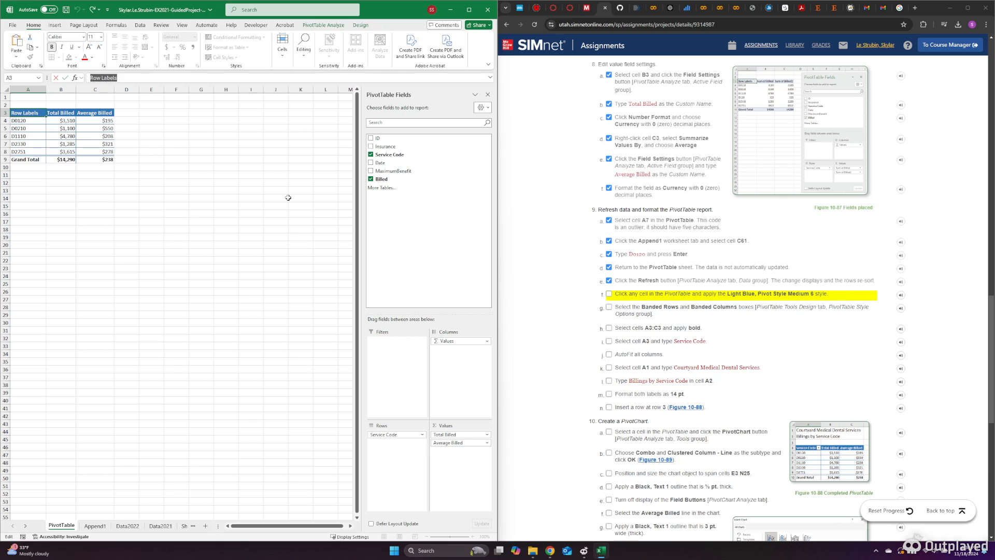
key("BackSpace")
type("Service Code")
key("Return")
left_click(12, 135)
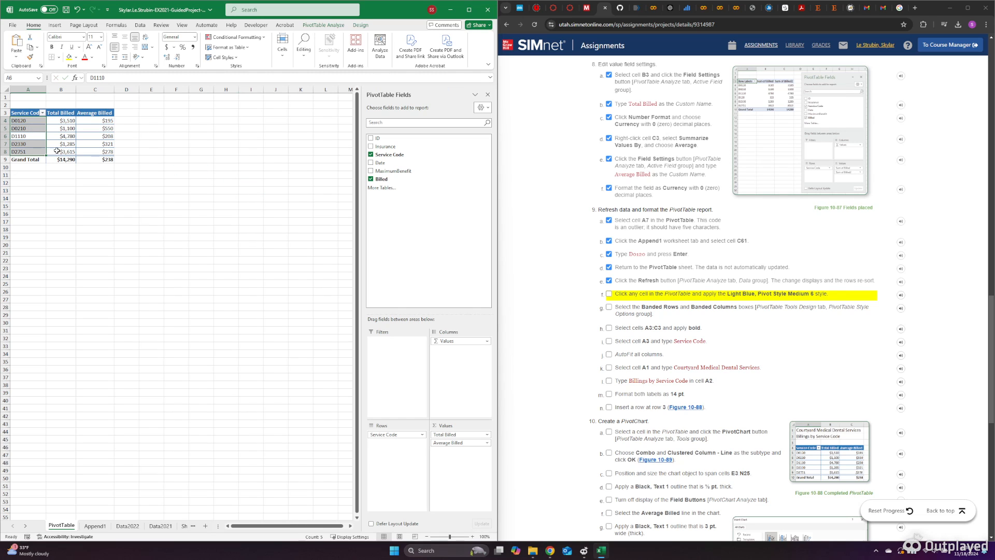
left_click(69, 127)
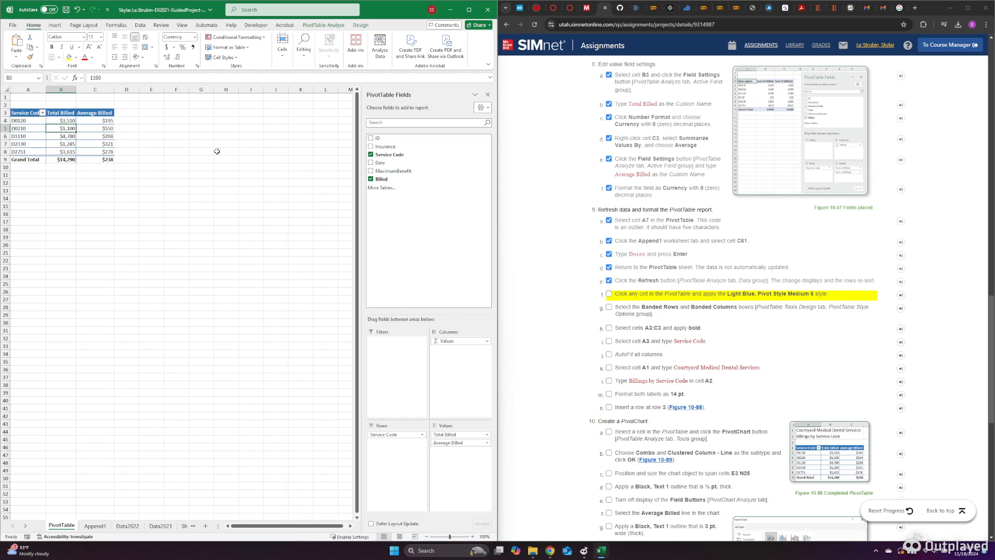
- Mark instructions 9f through 9j as complete in the project checklist
left_click(608, 294)
left_click(608, 306)
left_click(609, 329)
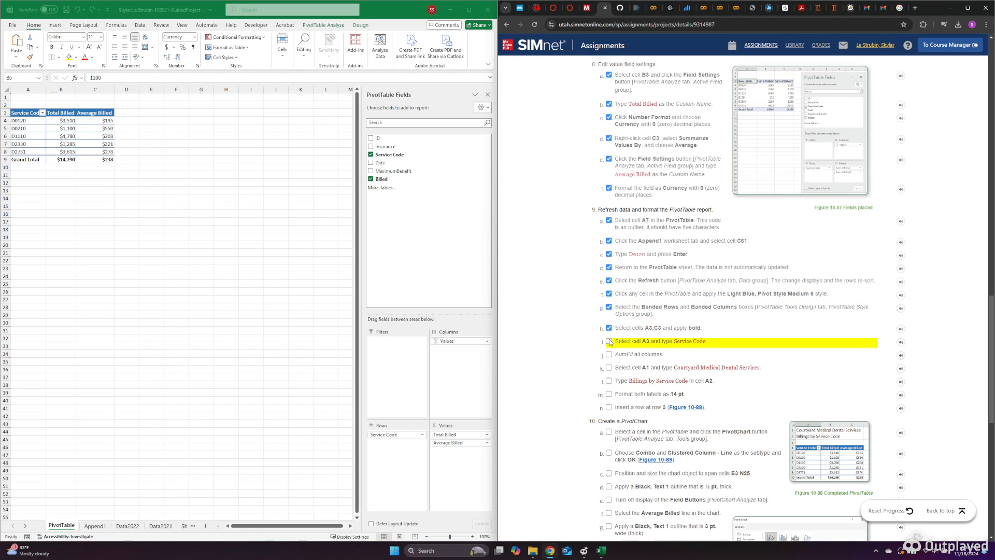
left_click(609, 341)
left_click(609, 354)
- AutoFit the widths of columns A through C on the PivotTable sheet
left_click(370, 272)
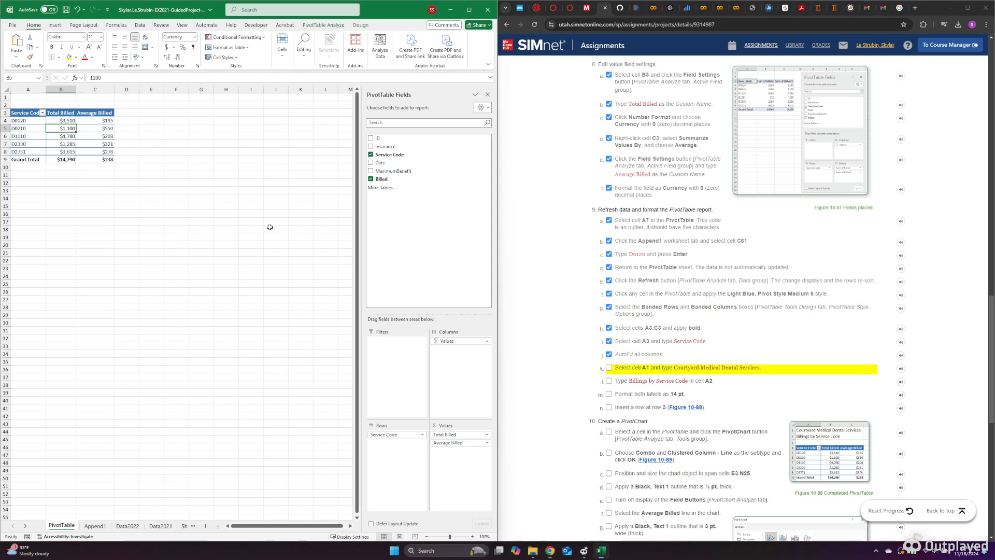
left_click(37, 91)
left_click_drag(37, 91, 104, 91)
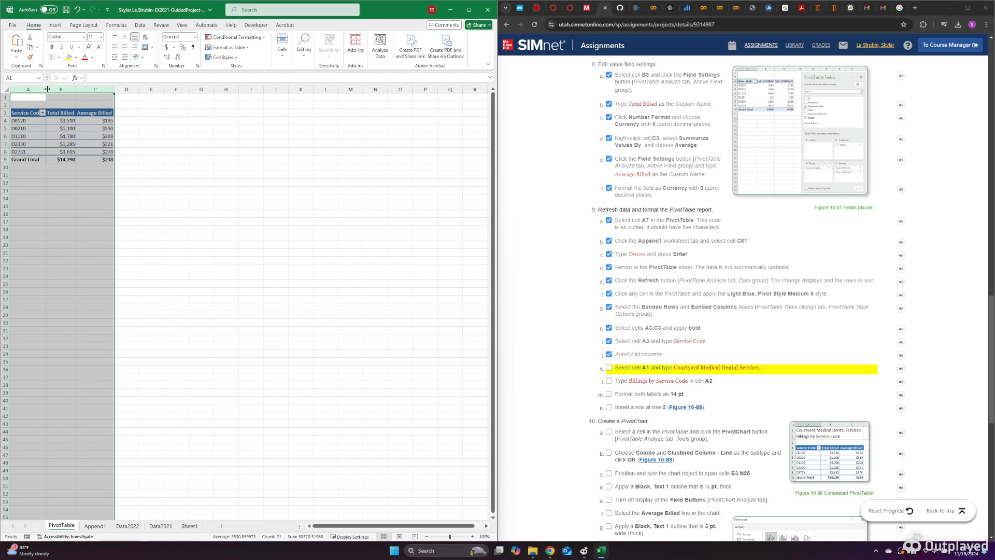
double_click(76, 89)
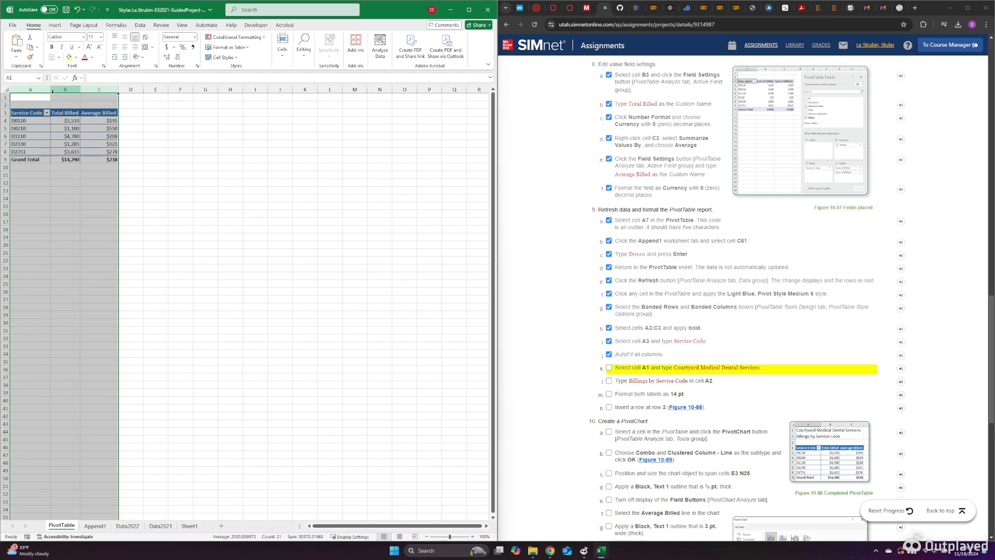
left_click(151, 182)
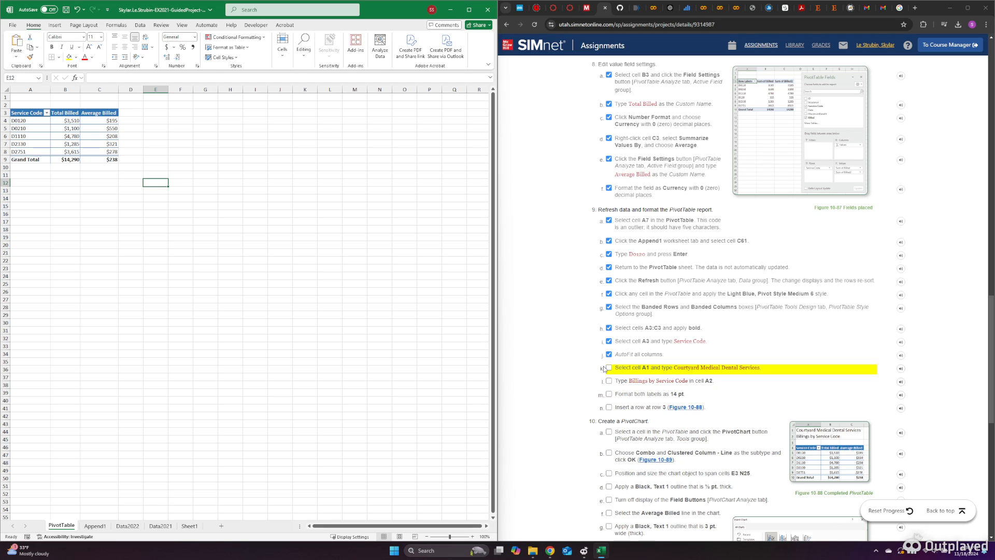
- Copy the title Courtyard Medical Dental Services from the instructions into cell A1, matching the destination formatting
left_click(36, 101)
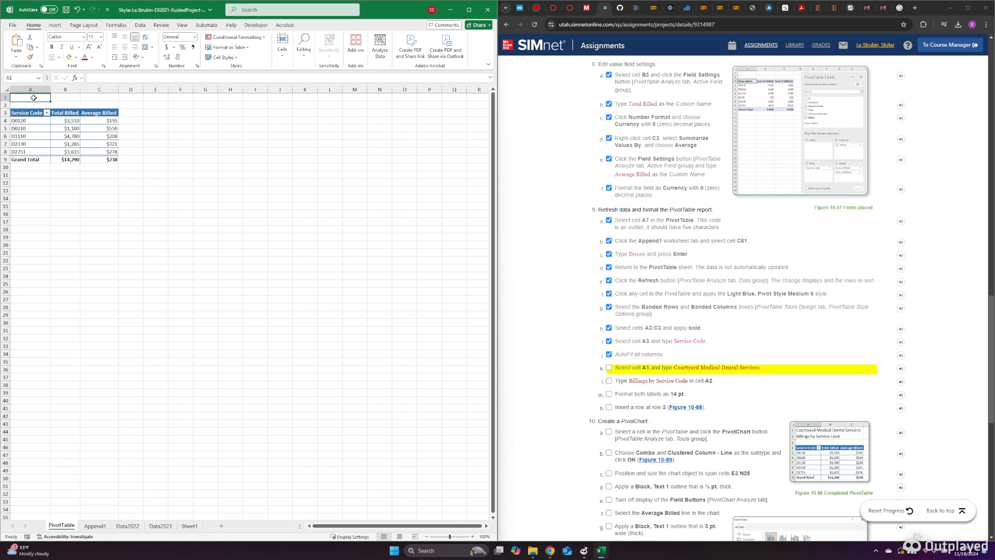
left_click(675, 371)
left_click_drag(676, 371, 761, 370)
key("ctrl+c")
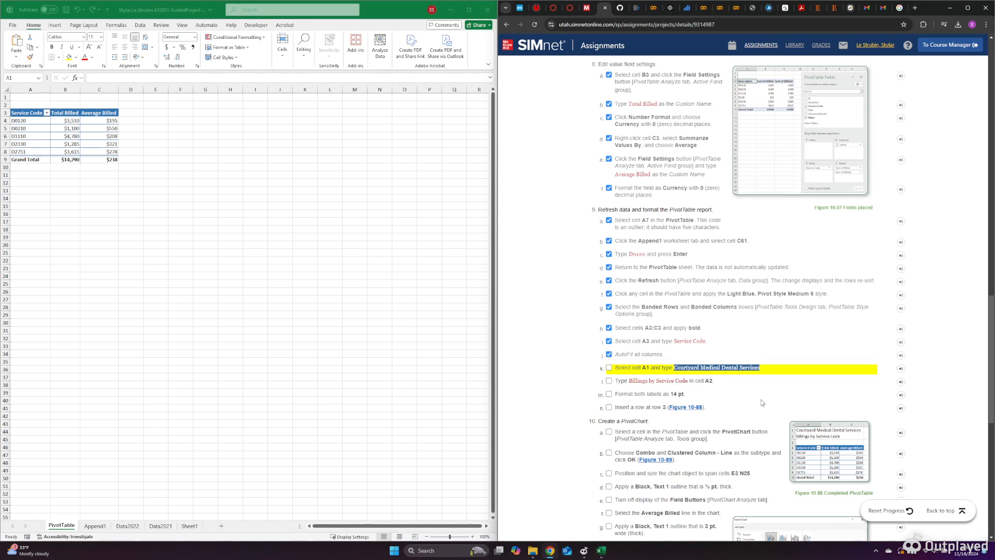
left_click(28, 97)
key("ctrl+v")
left_click(68, 107)
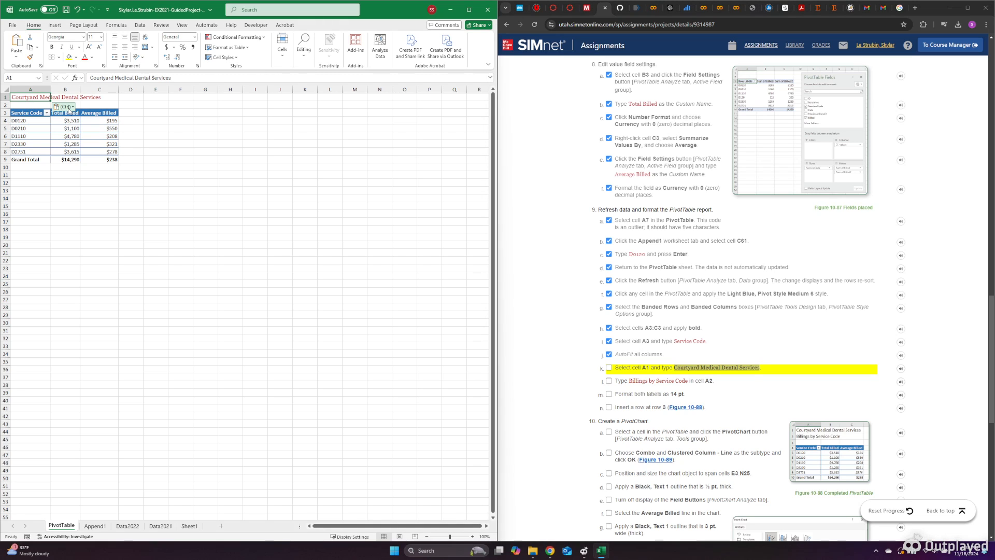
left_click(71, 129)
left_click(255, 153)
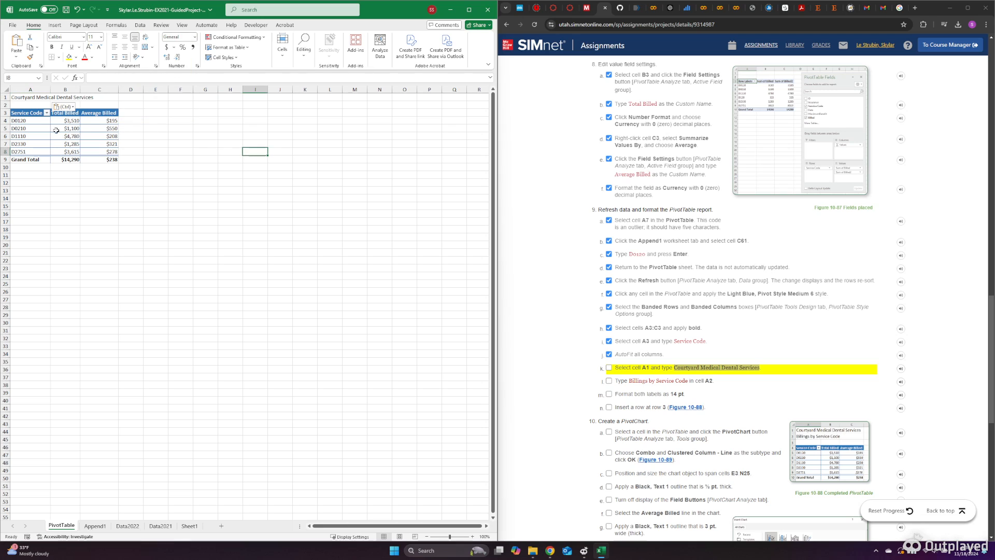
- Copy the subtitle Billings by Service Code from the instructions into cell A2, matching the destination formatting
left_click(33, 105)
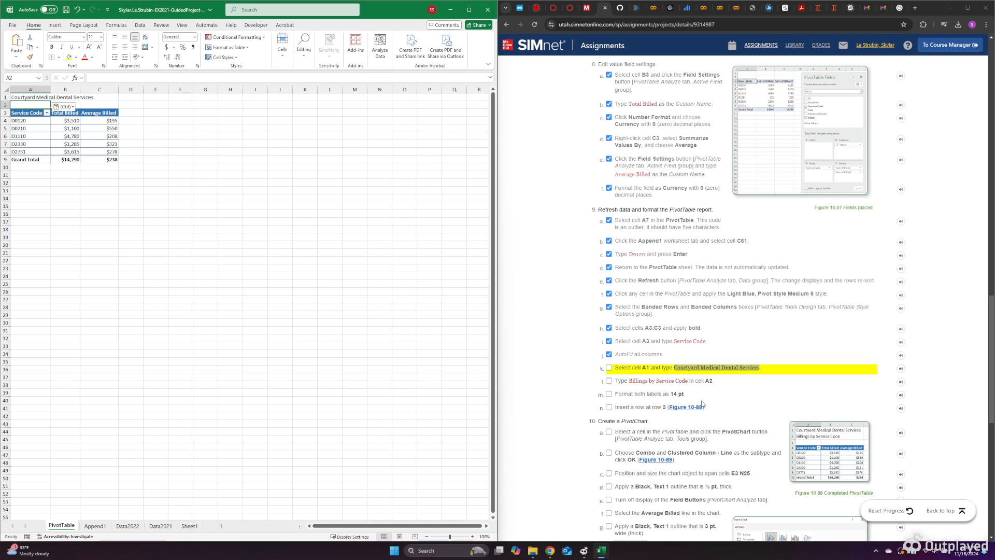
left_click_drag(630, 381, 689, 389)
key("ctrl+c")
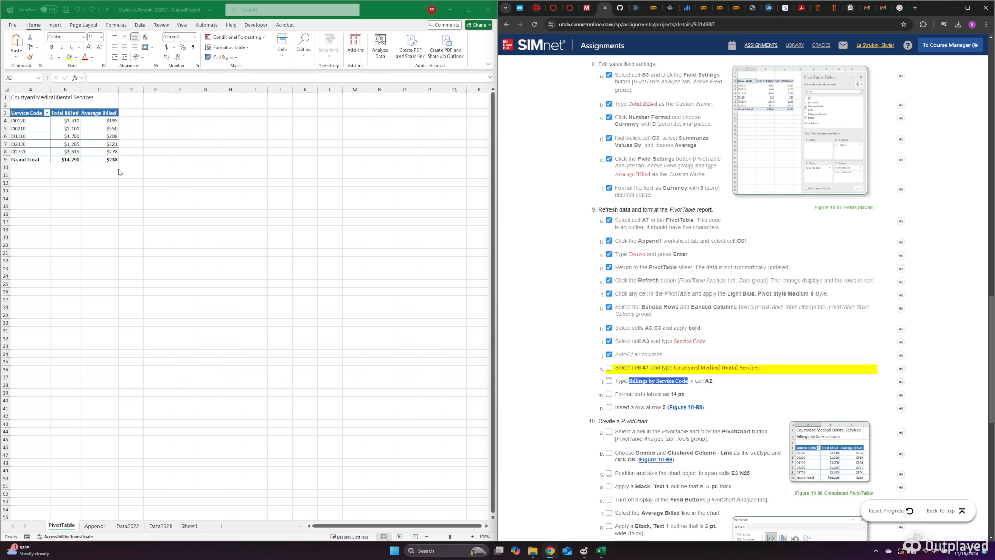
left_click(26, 106)
key("ctrl+v")
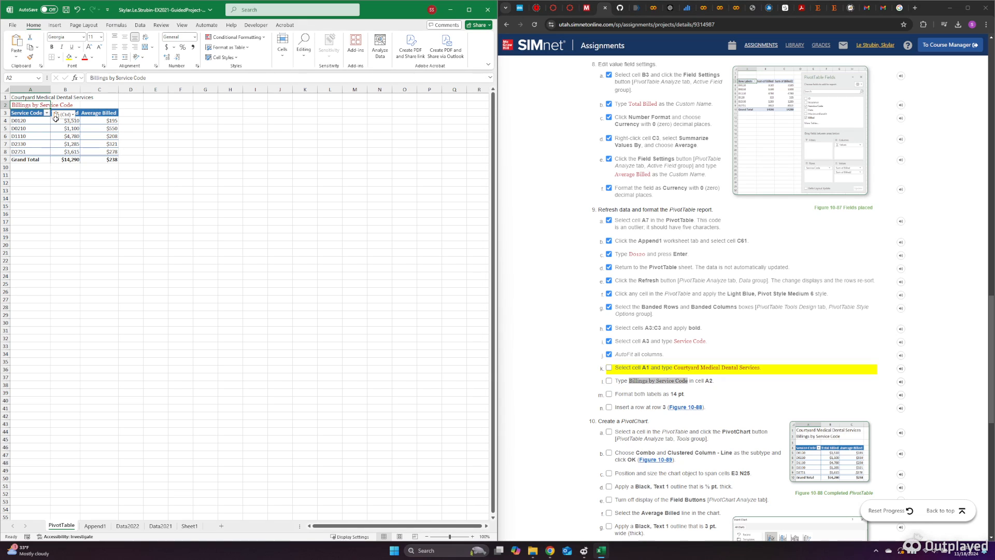
left_click(61, 114)
left_click(70, 131)
- Set the font size of the two labels in A1:A2 to 14 pt
left_click_drag(29, 98, 27, 105)
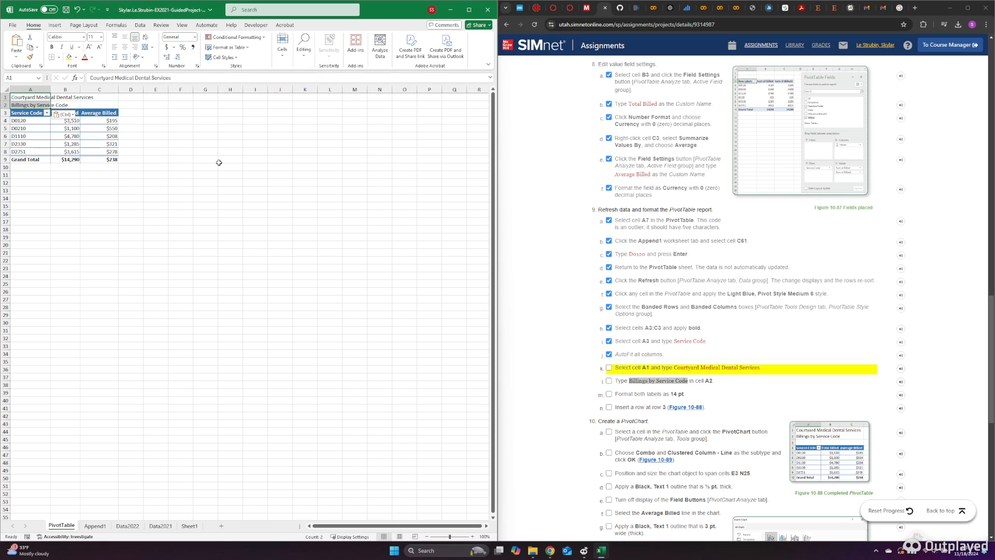
left_click(101, 37)
left_click(95, 91)
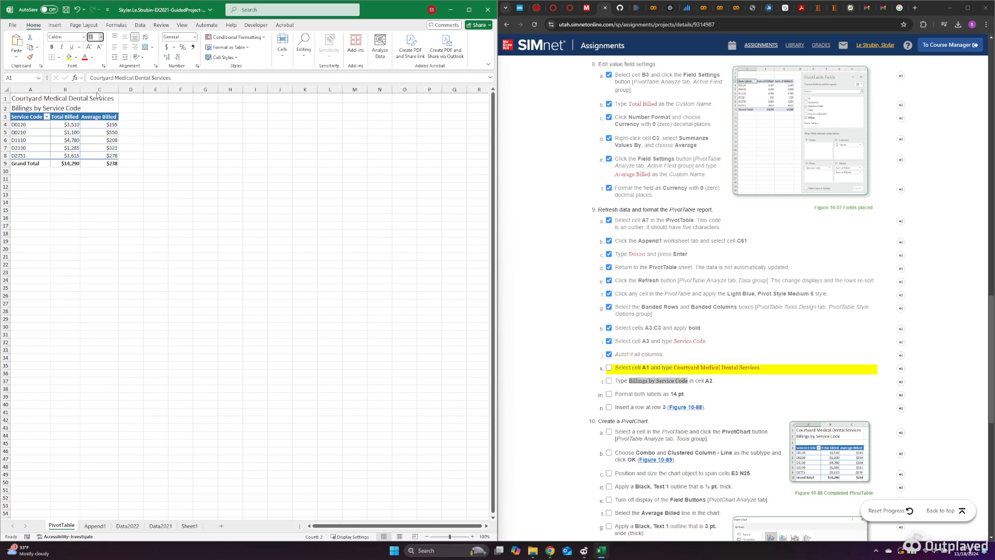
left_click(213, 135)
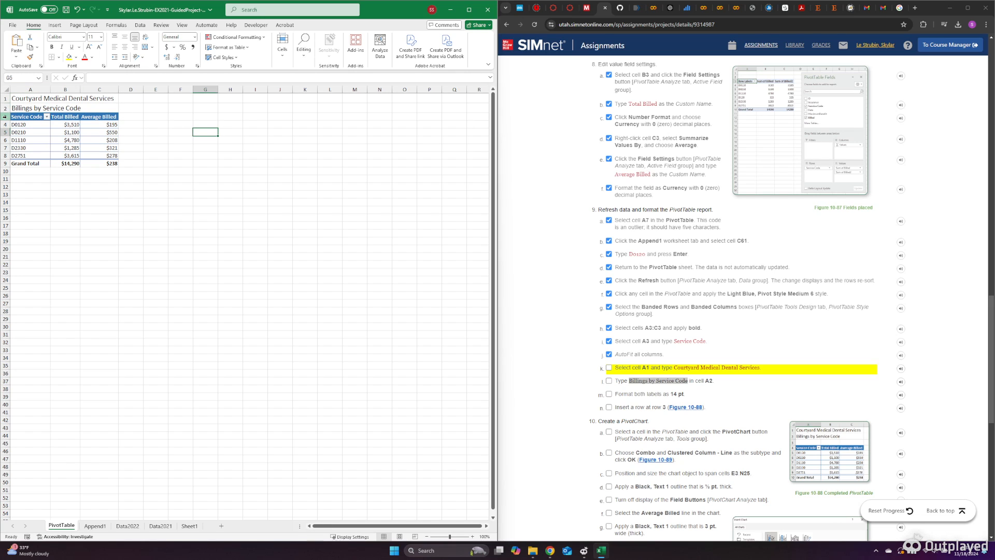
- Insert a blank row at row 3, above the PivotTable headers
right_click(4, 117)
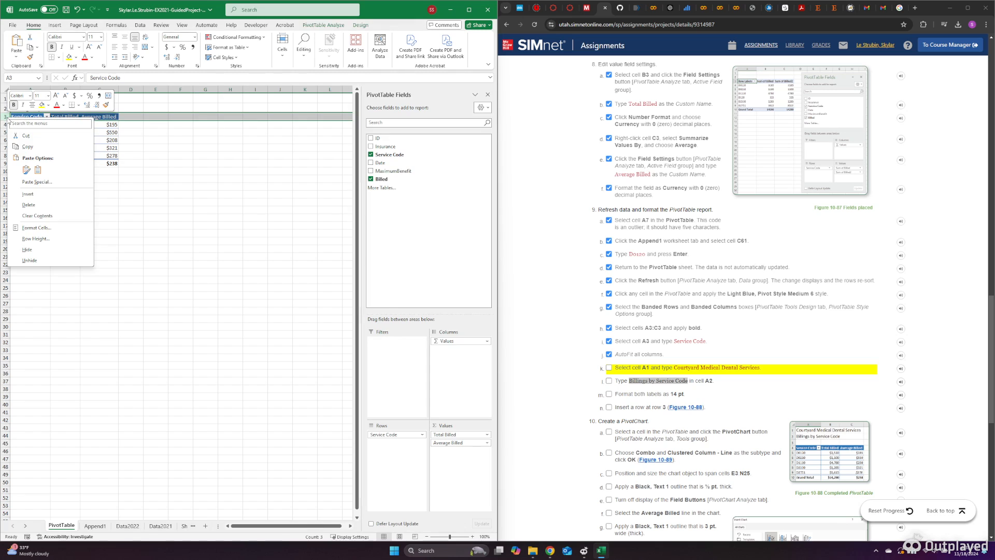
left_click(36, 195)
left_click(205, 228)
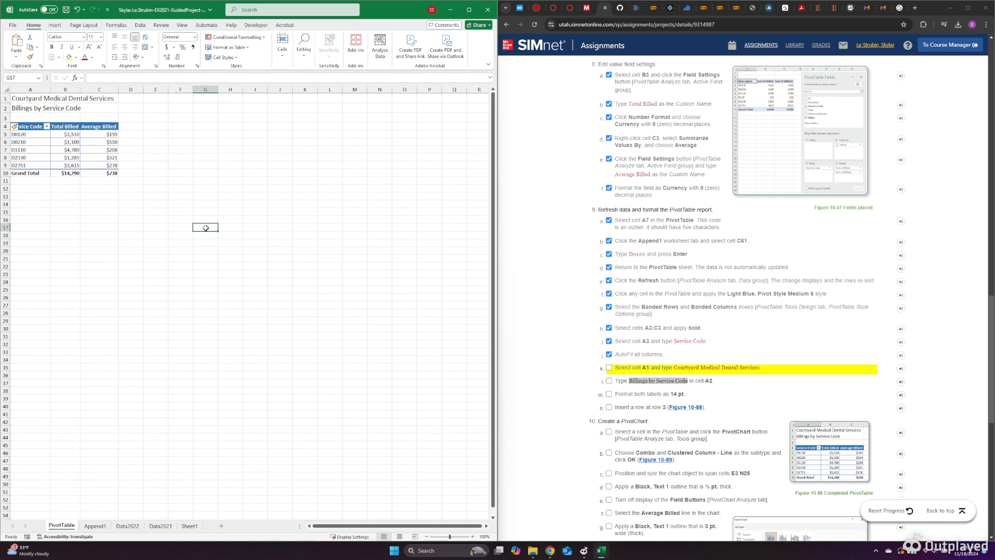
- Mark instructions 9k through 9n as complete and bring the PivotChart instructions into view
left_click(609, 368)
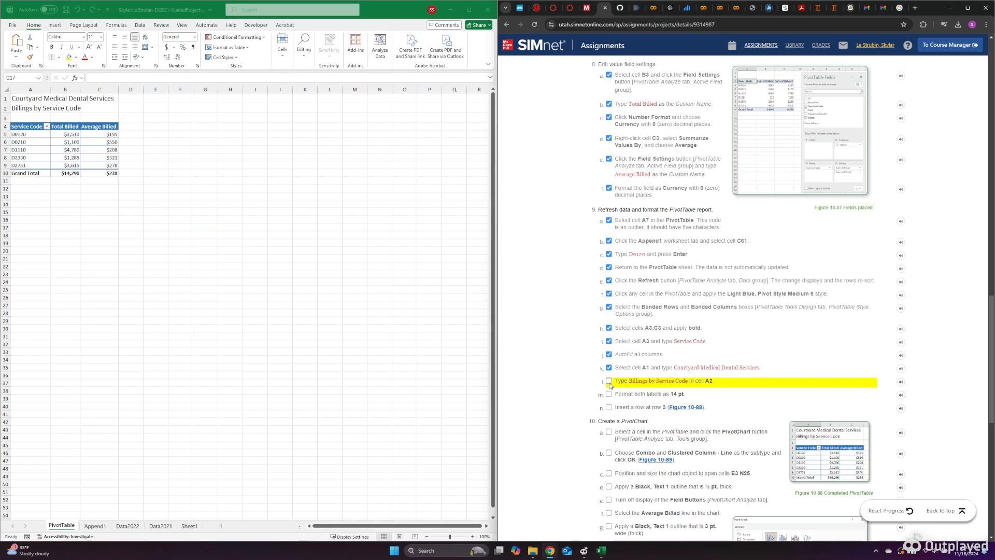
left_click(609, 381)
left_click(609, 393)
left_click(609, 407)
scroll(686, 334, "down", 5)
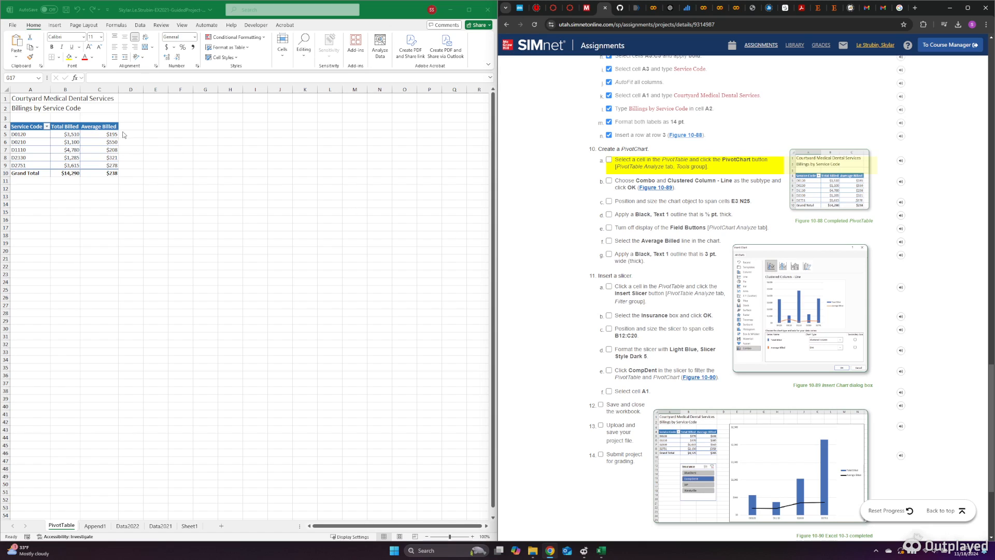
- Insert a Combo PivotChart from the PivotTable using the Clustered Column - Line subtype
left_click(40, 142)
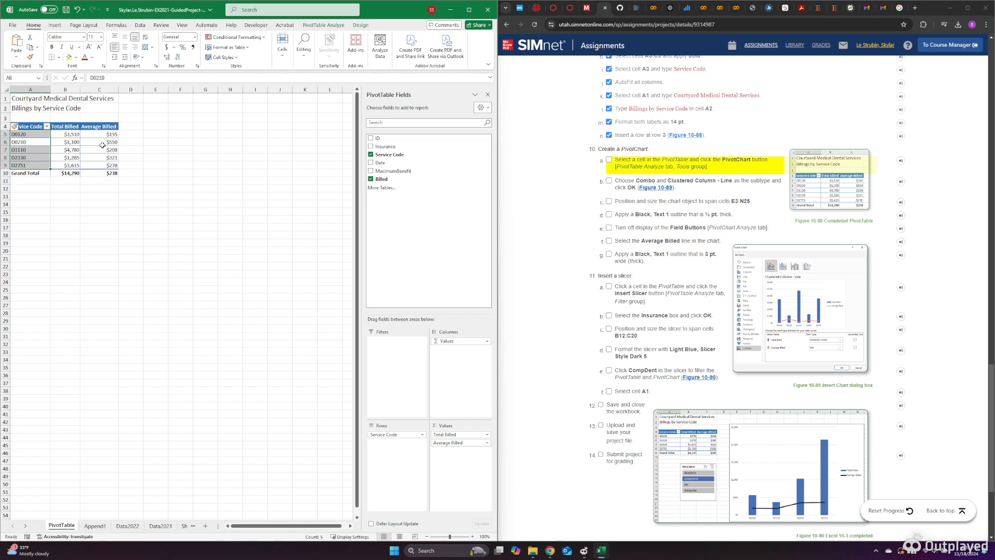
left_click(66, 142)
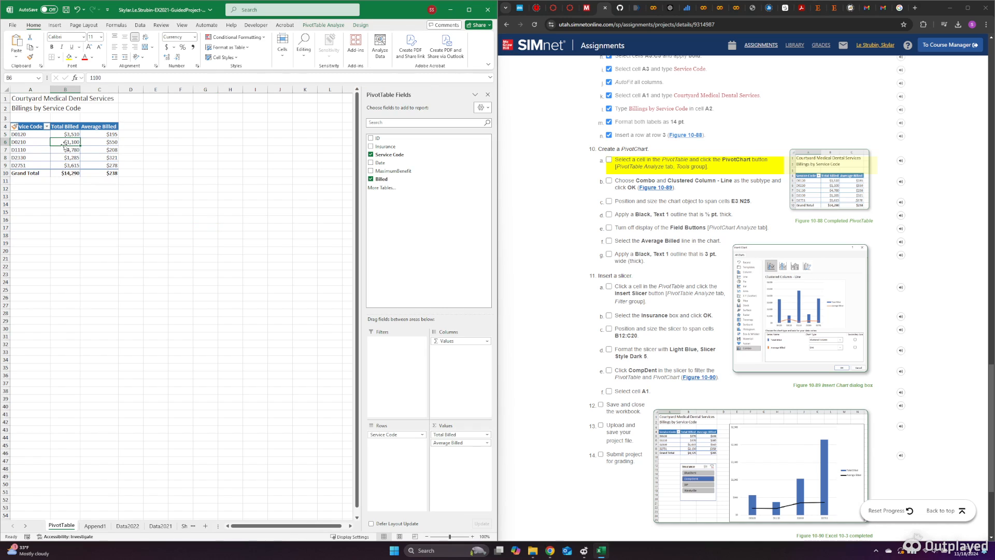
left_click(323, 25)
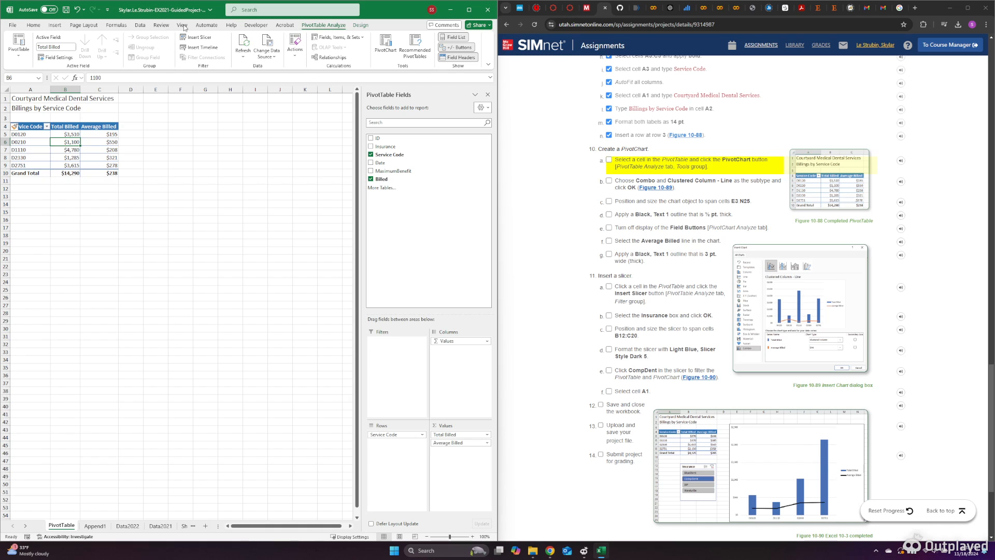
left_click(40, 135)
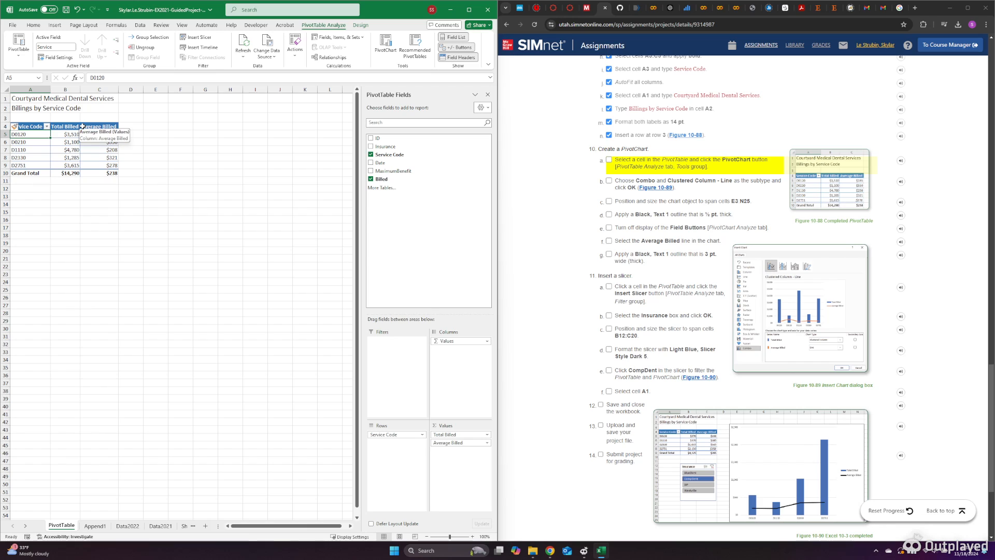
left_click(386, 46)
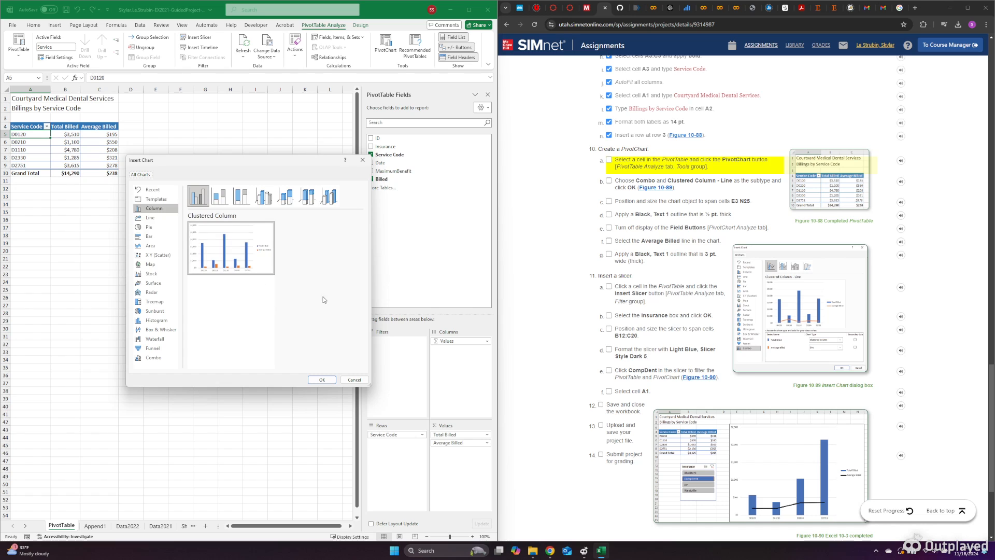
left_click(154, 357)
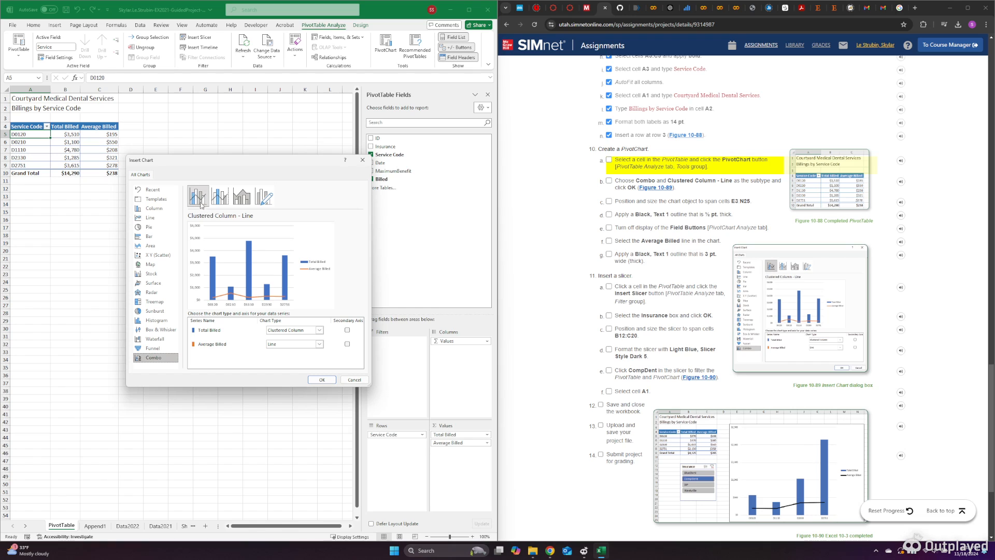
left_click(321, 380)
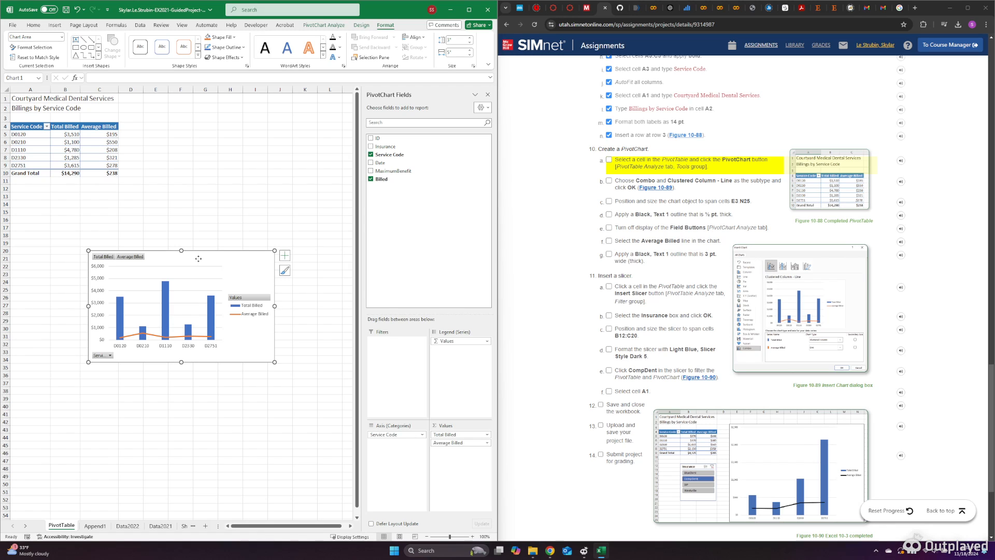
- Position and resize the PivotChart so that it spans cells E3 to N25
left_click_drag(199, 261, 258, 123)
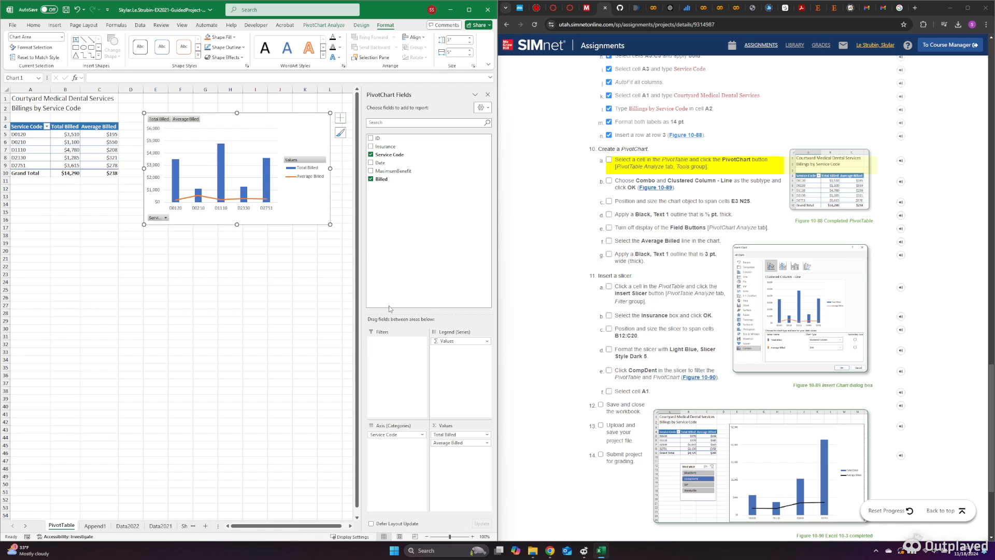
left_click_drag(331, 224, 321, 293)
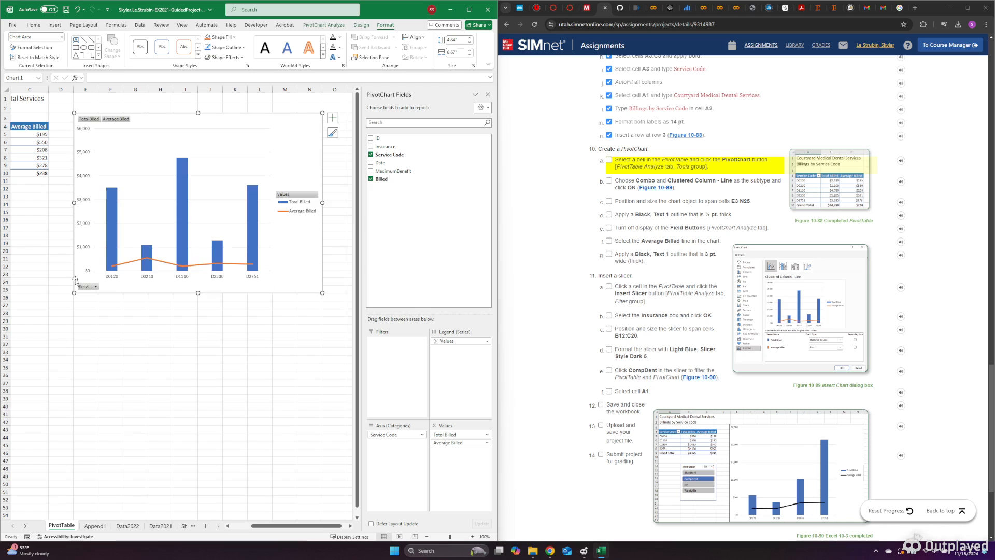
- Bring the PivotTable and the whole PivotChart into view together and close the PivotChart field list
left_click(321, 398)
left_click_drag(348, 527, 312, 526)
left_click(374, 123)
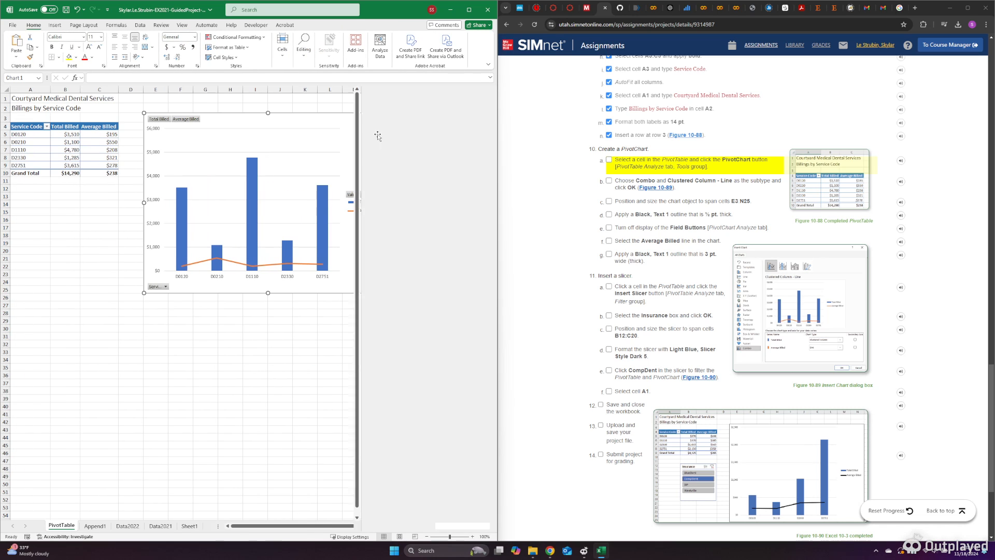
left_click(487, 95)
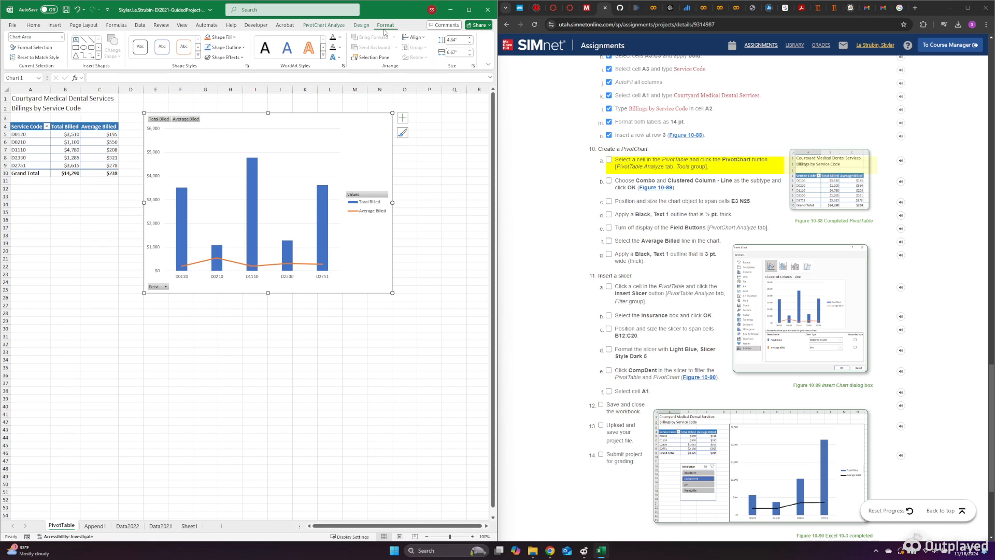
- Give the PivotChart's chart area a solid Black, Text 1 border with a width of 0.5 pt
left_click(27, 48)
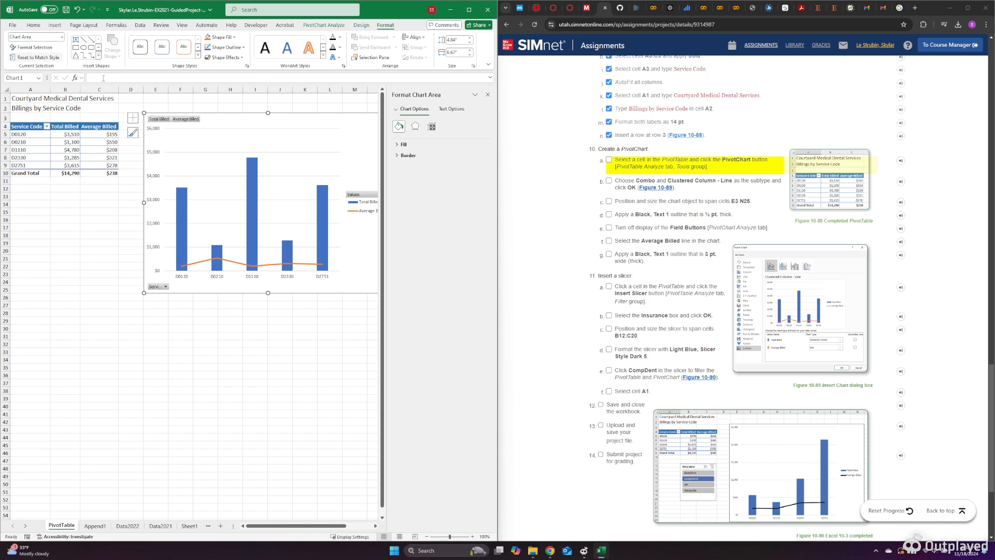
left_click(407, 155)
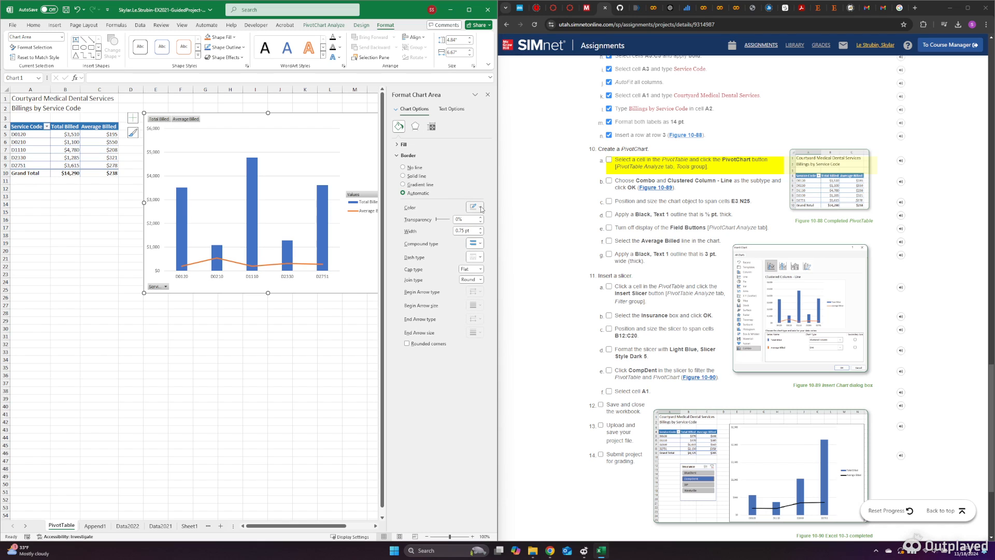
left_click(482, 209)
left_click(479, 248)
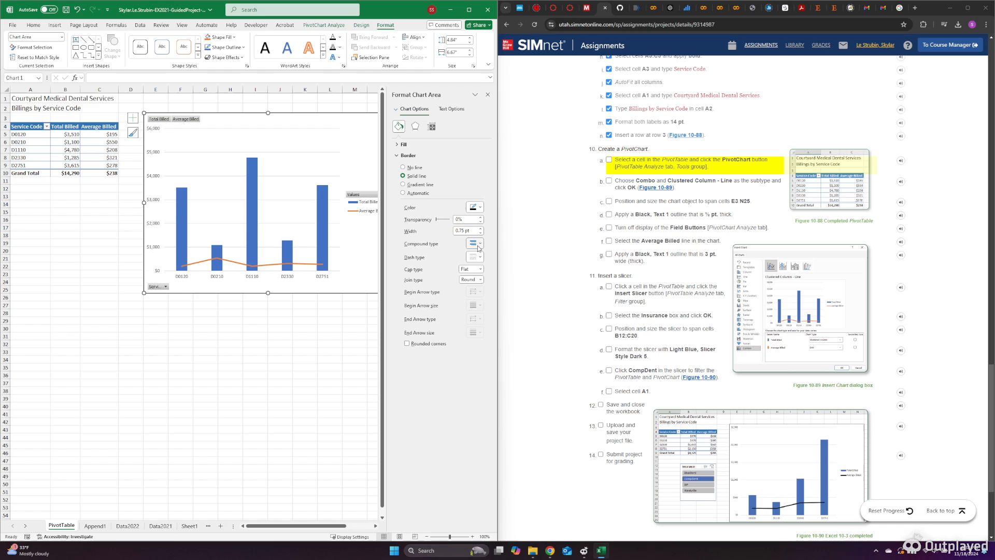
left_click(468, 230)
left_click(481, 232)
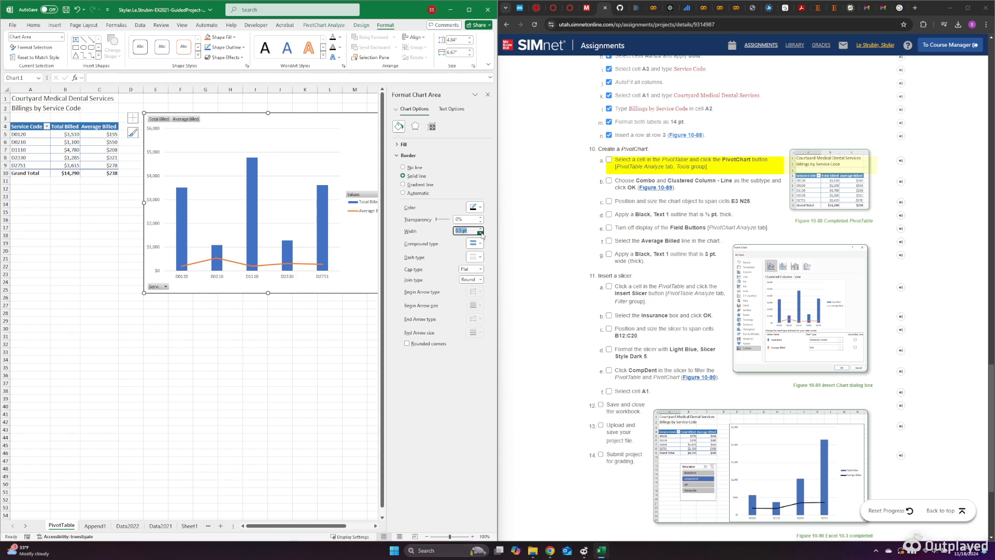
left_click(487, 95)
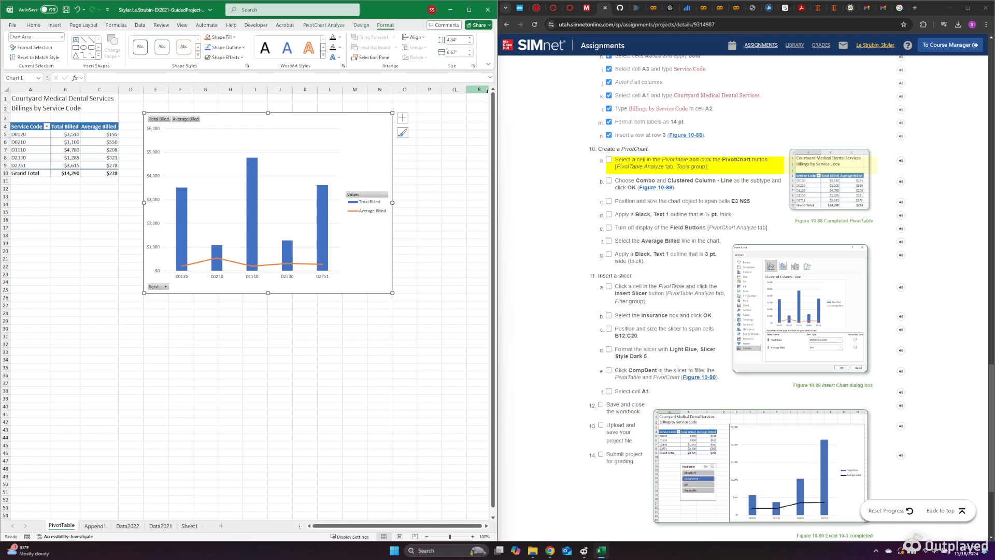
- Mark instructions 10a through 10d as complete in the SIMnet project checklist
left_click(610, 159)
left_click(609, 181)
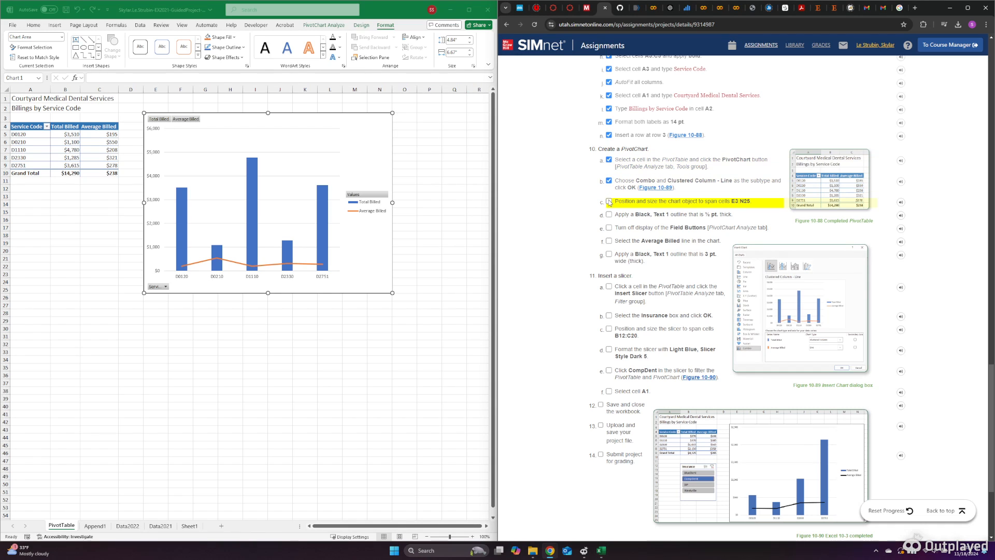
left_click(610, 201)
left_click(608, 215)
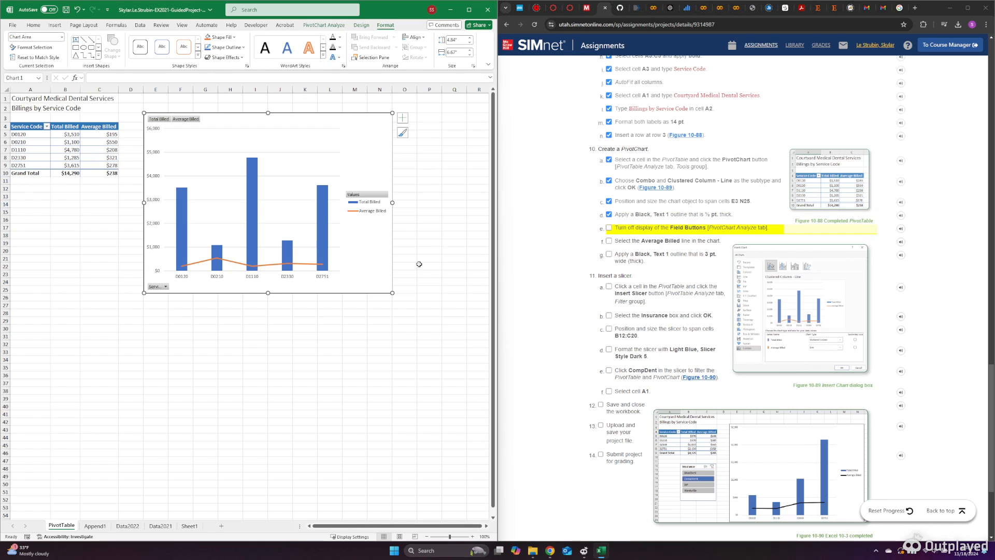
- Hide all field buttons on the PivotChart and mark instruction 10e as complete
left_click(413, 328)
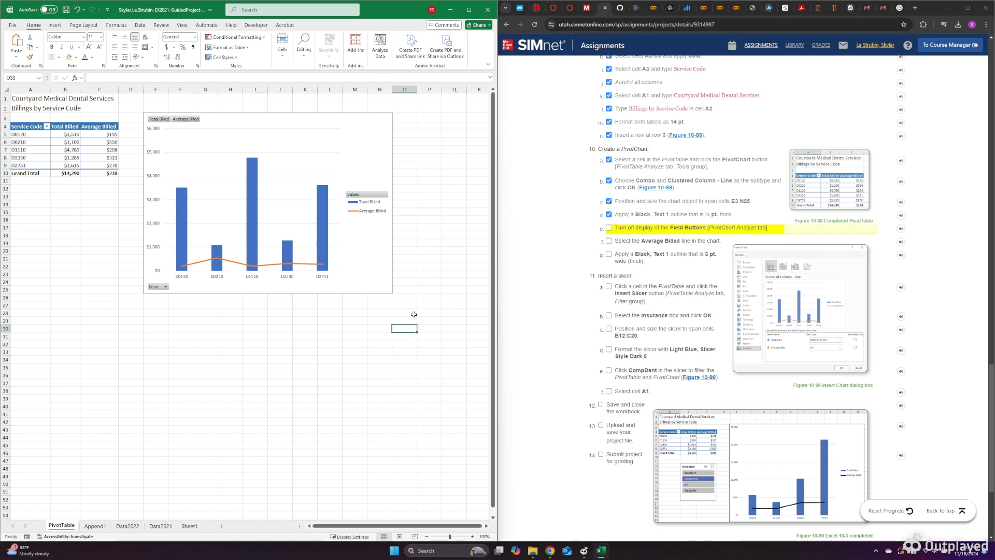
left_click(375, 152)
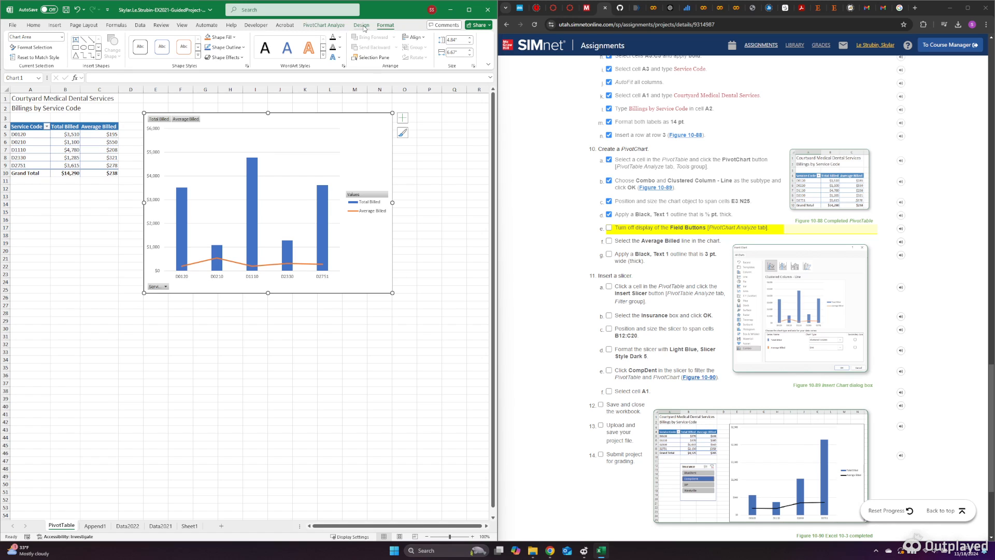
left_click(325, 25)
left_click(440, 53)
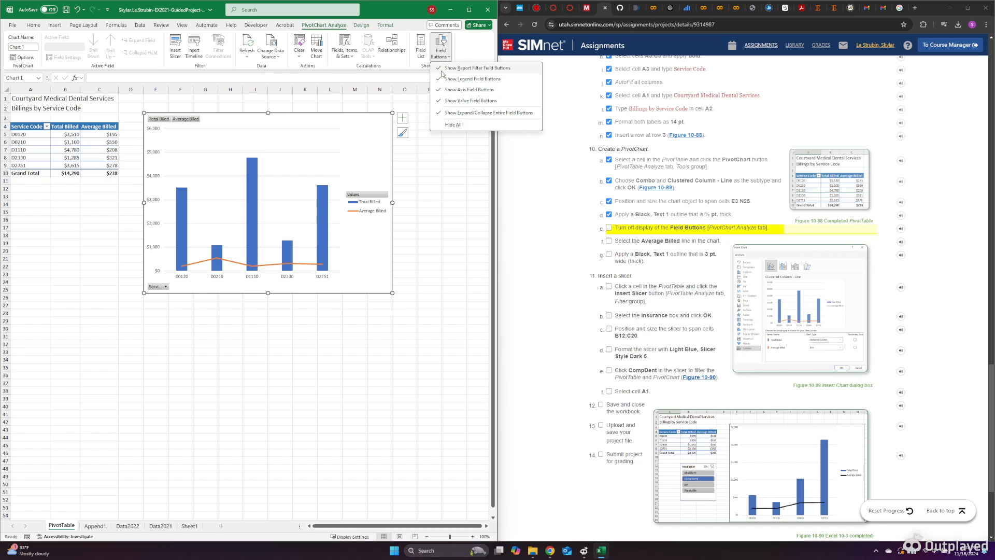
left_click(453, 125)
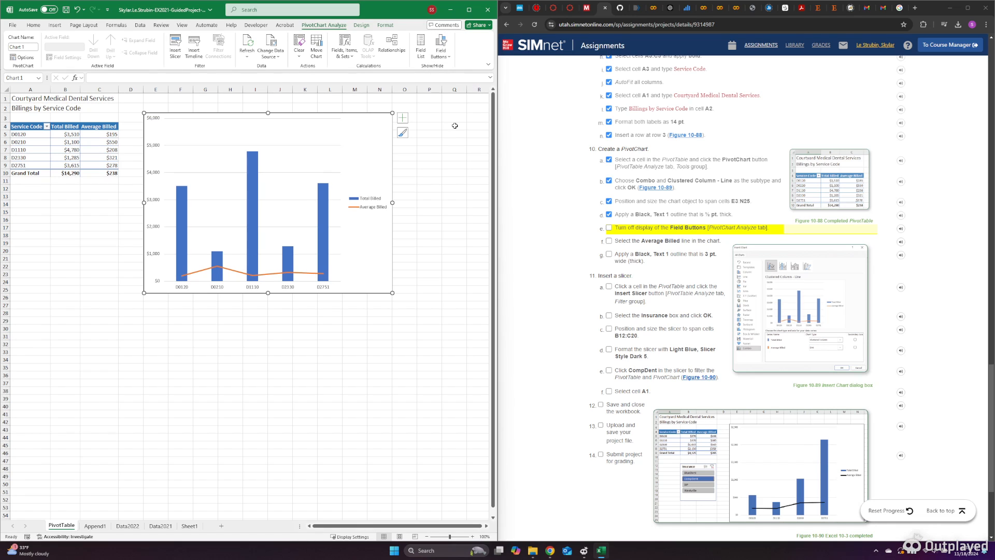
left_click(610, 228)
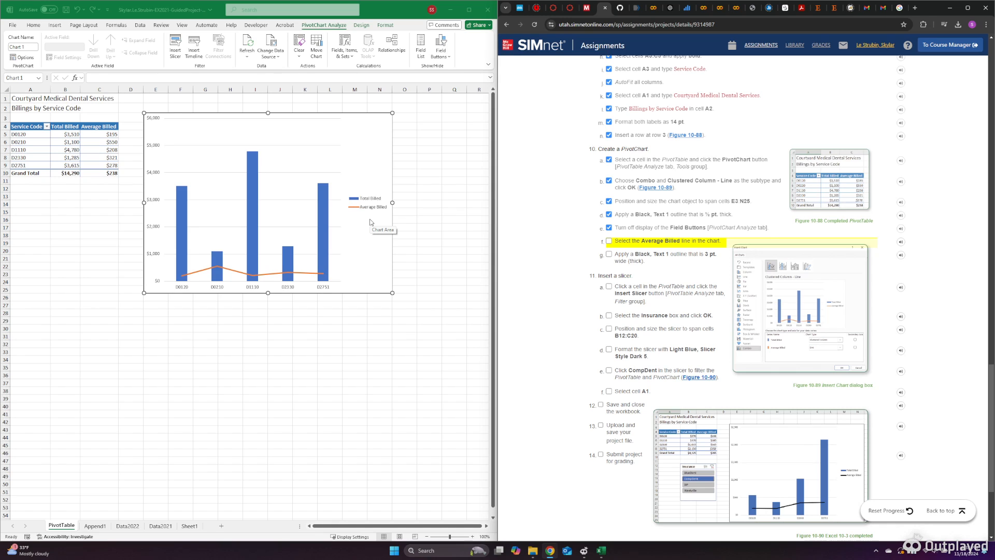
- Format the Average Billed line in the PivotChart with a solid Black, Text 1 outline 3 pt wide
left_click(355, 136)
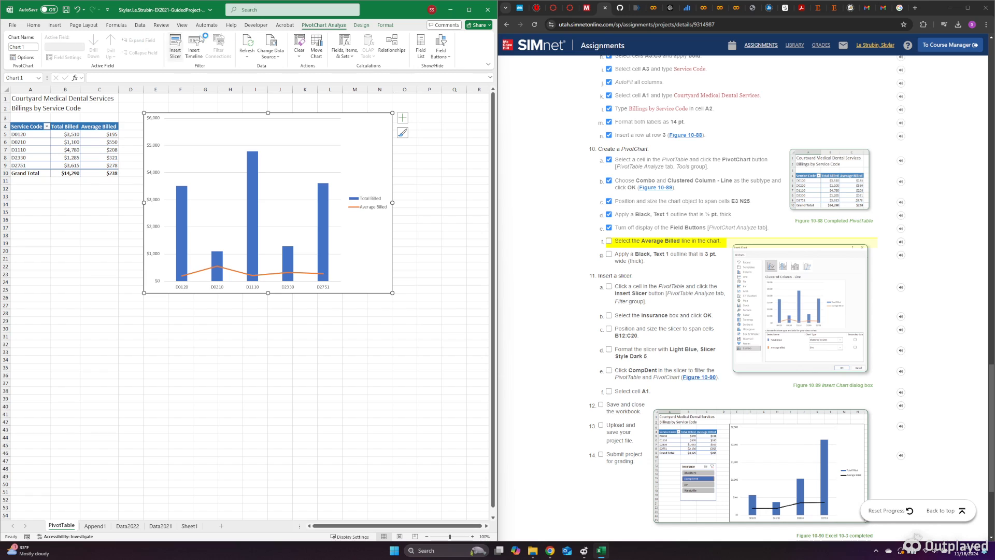
left_click(361, 25)
left_click(385, 25)
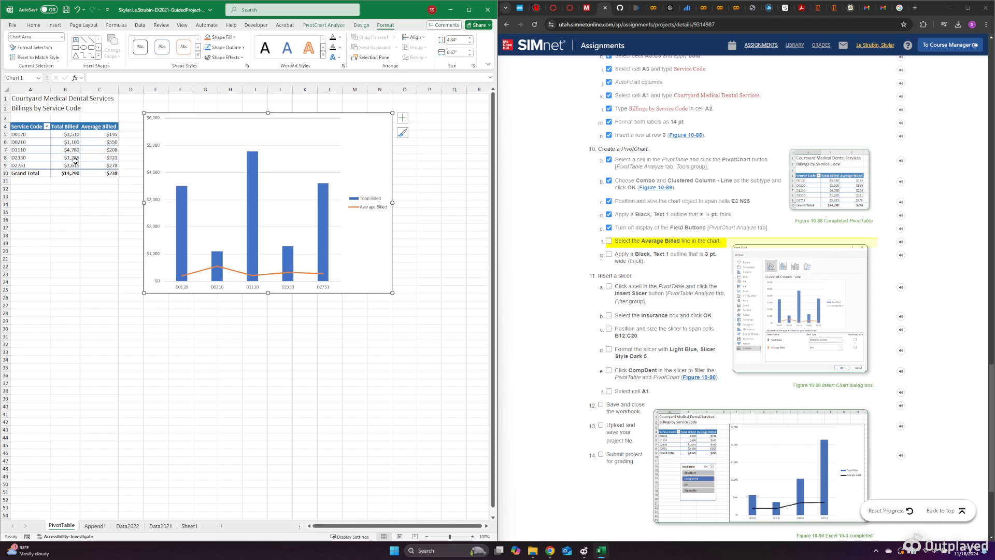
left_click(62, 37)
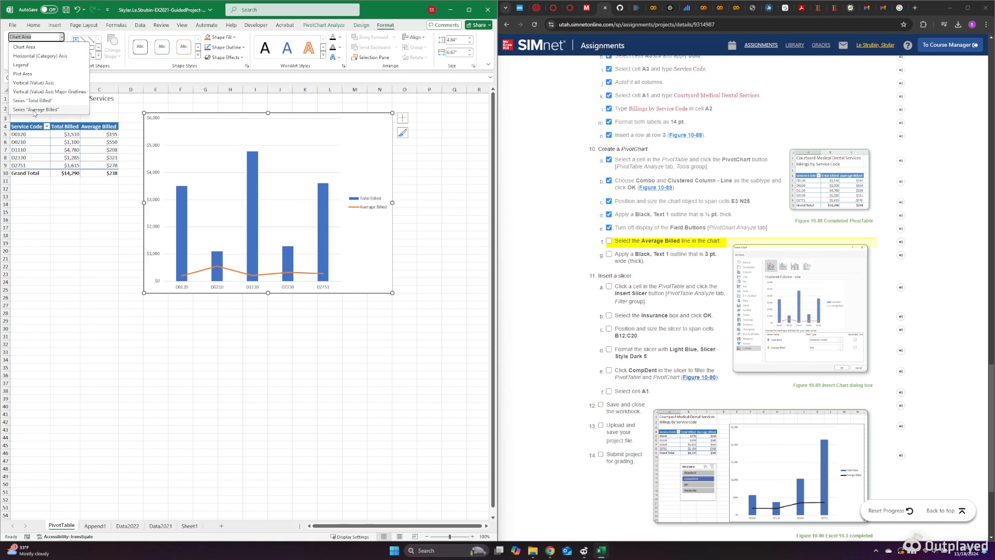
left_click(34, 110)
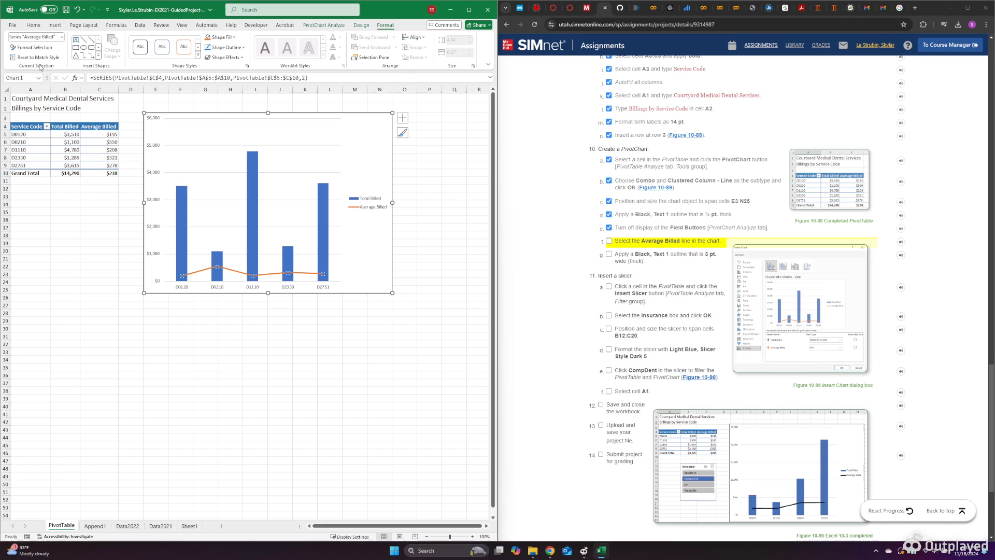
left_click(36, 47)
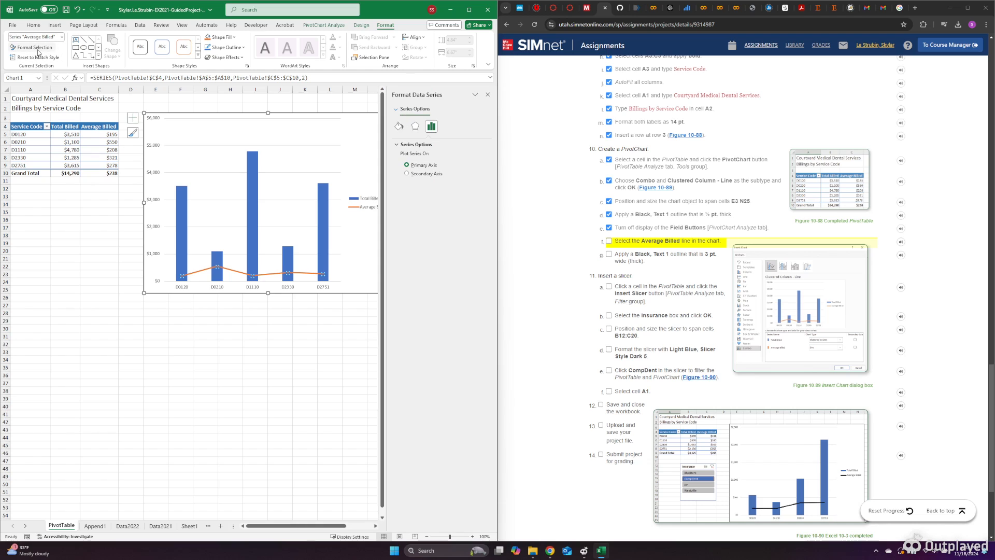
left_click(398, 127)
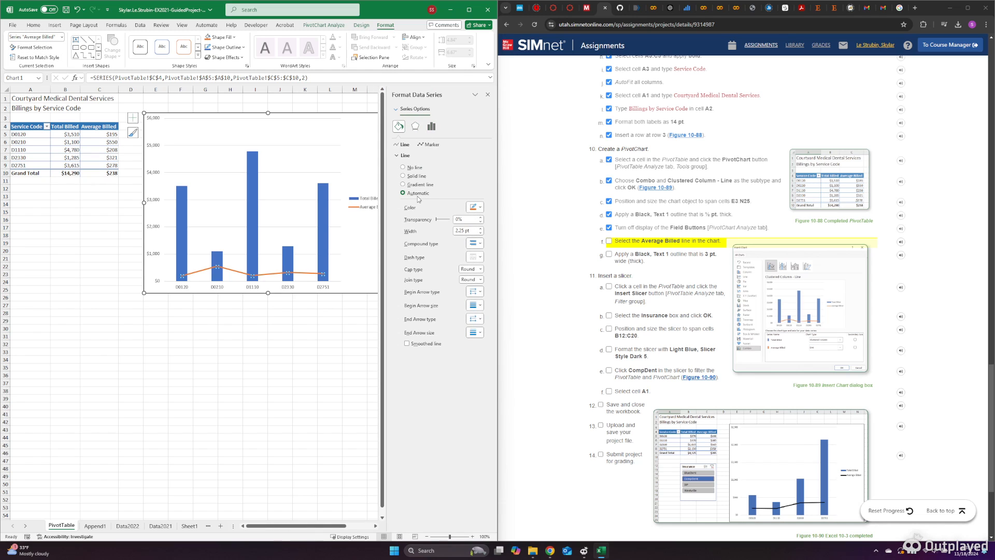
left_click(480, 208)
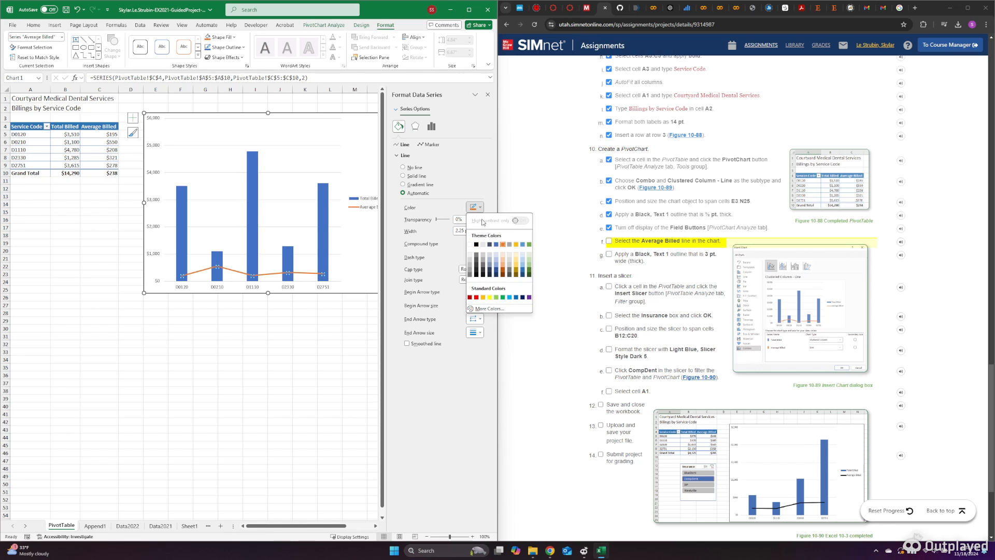
left_click(476, 244)
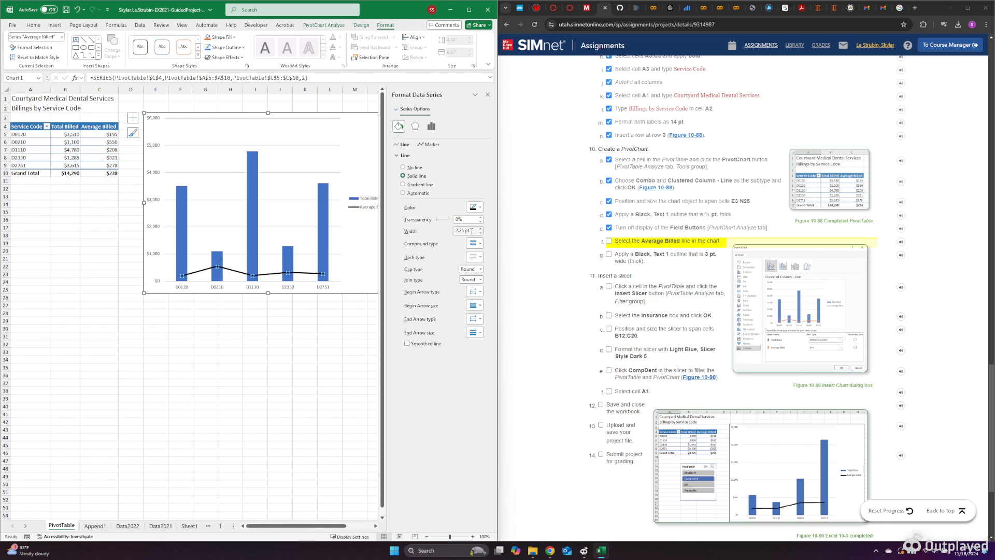
left_click(452, 231)
type("3")
left_click(488, 95)
left_click(413, 251)
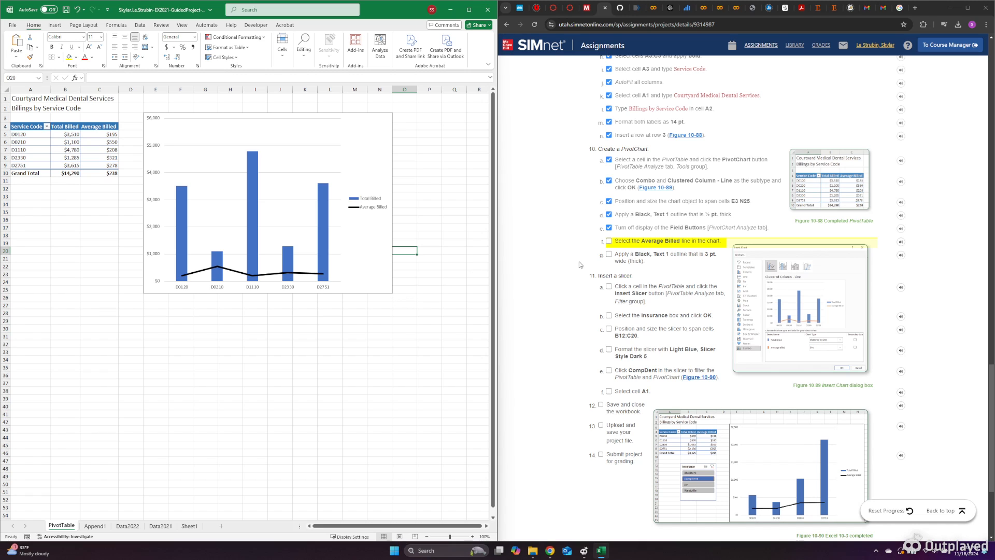
- Mark instructions 10f and 10g as complete and bring the slicer instructions into view
left_click(608, 241)
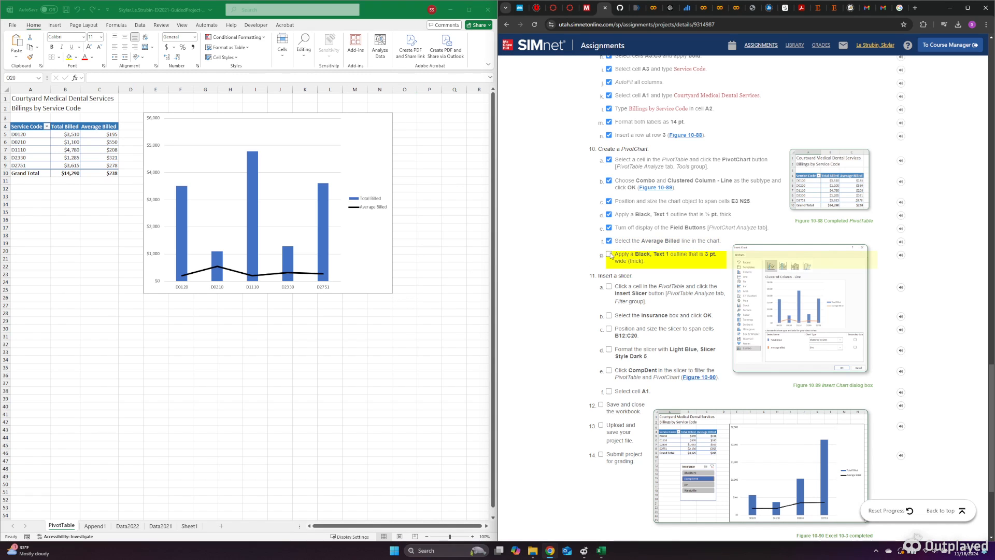
left_click(609, 254)
scroll(669, 301, "down", 3)
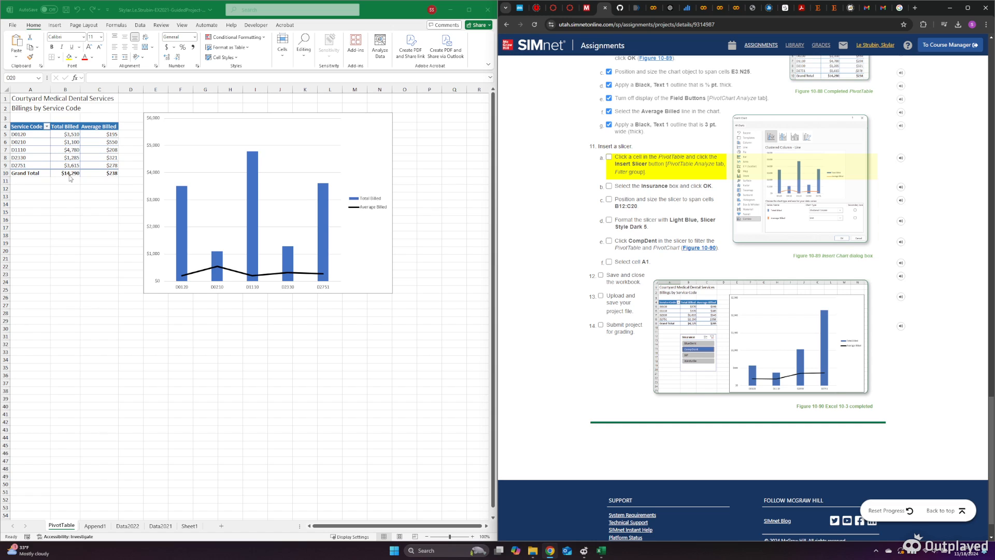
- Insert a slicer for the Insurance field from the PivotTable
left_click(31, 137)
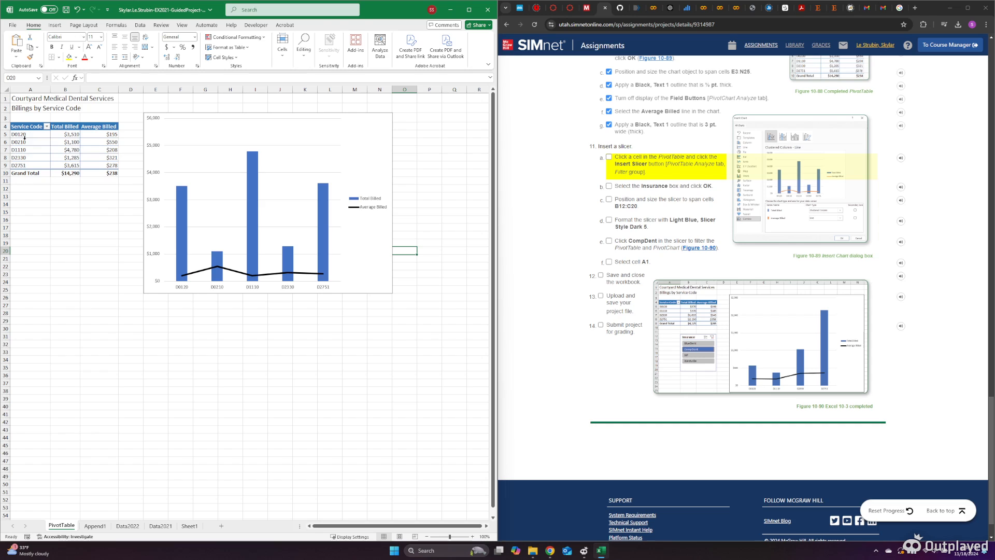
left_click(25, 137)
left_click(25, 136)
key("Right")
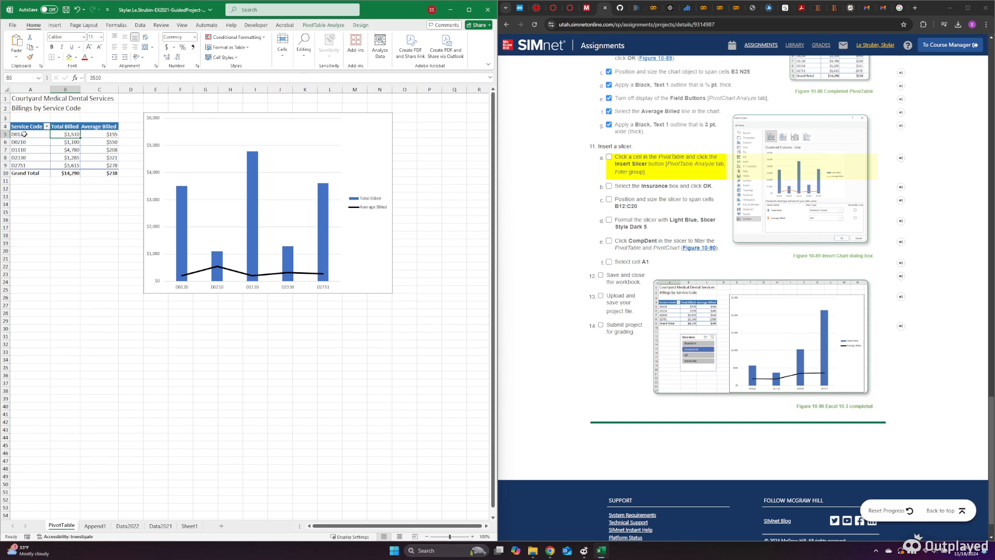
left_click(332, 27)
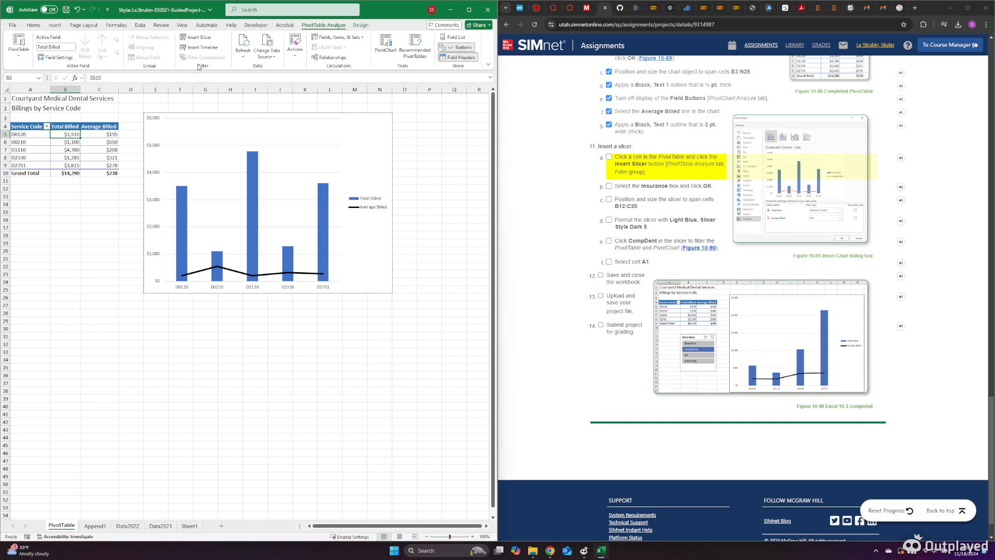
left_click(200, 37)
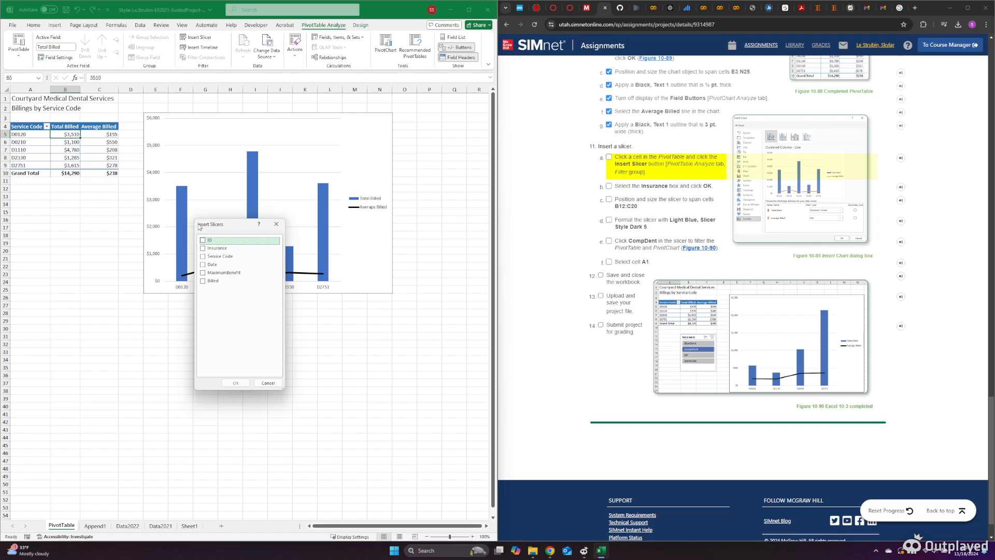
left_click(203, 248)
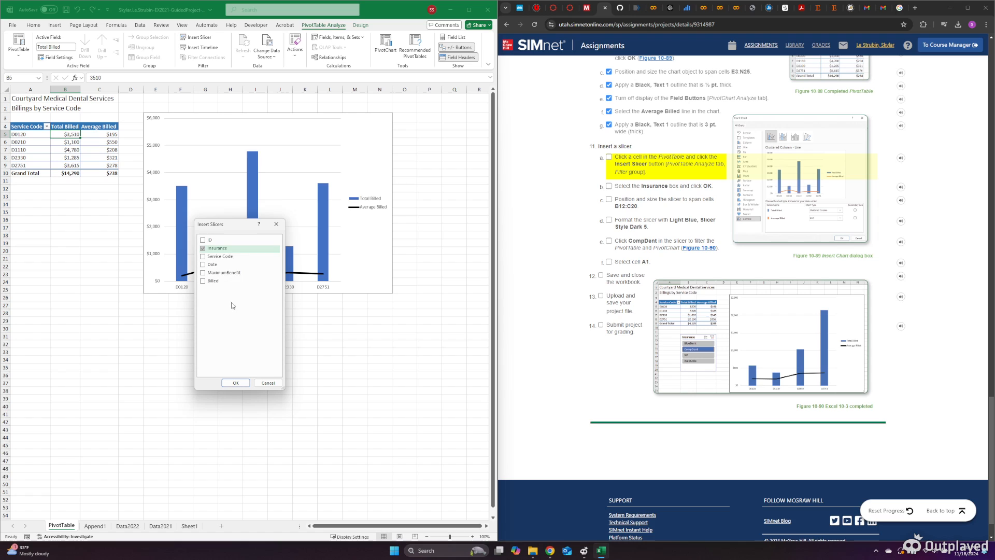
left_click(236, 383)
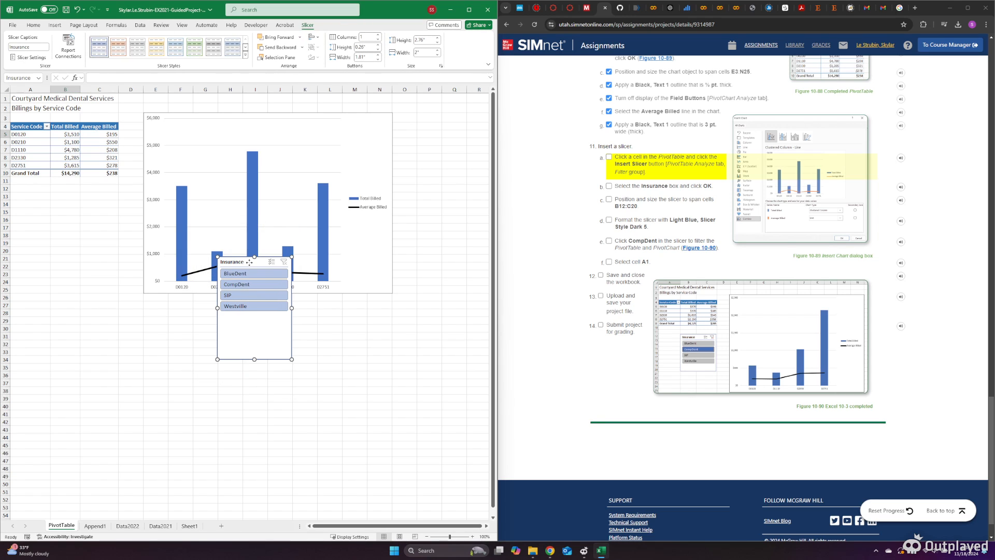
- Position and resize the Insurance slicer so that it spans cells B12 to C20
left_click_drag(249, 262, 92, 198)
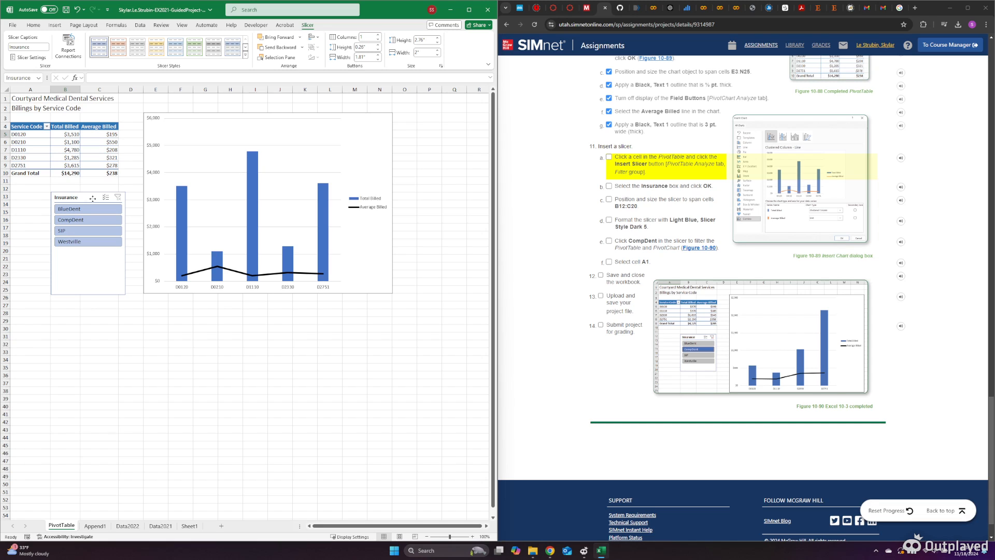
left_click_drag(92, 198, 92, 193)
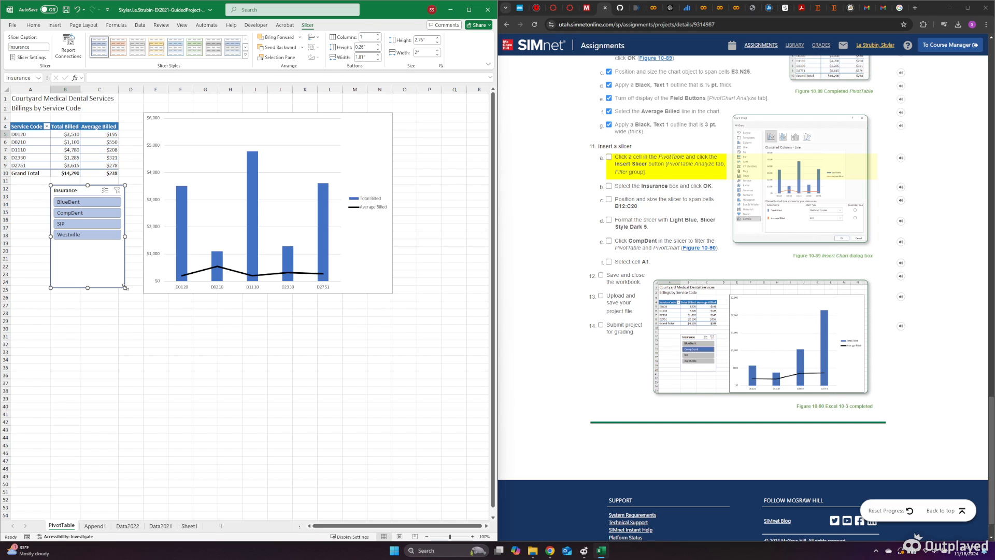
left_click_drag(125, 286, 119, 254)
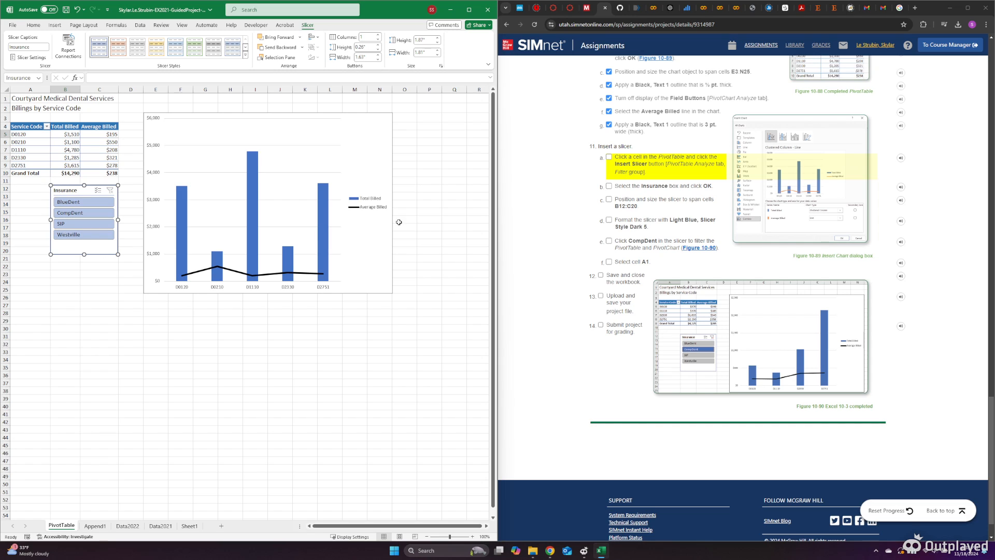
- Mark slicer instructions 11a to 11c as complete on the SIMnet assignment page
left_click(609, 187)
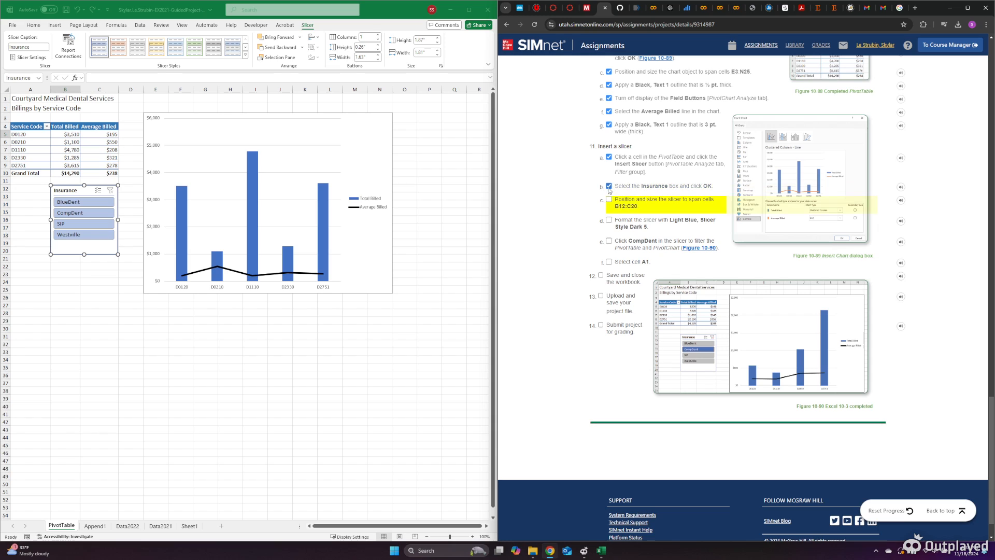
left_click(609, 199)
- Format the Insurance slicer with Light Blue, Slicer Style Dark 5 and filter the PivotTable and PivotChart to CompDent
left_click(96, 248)
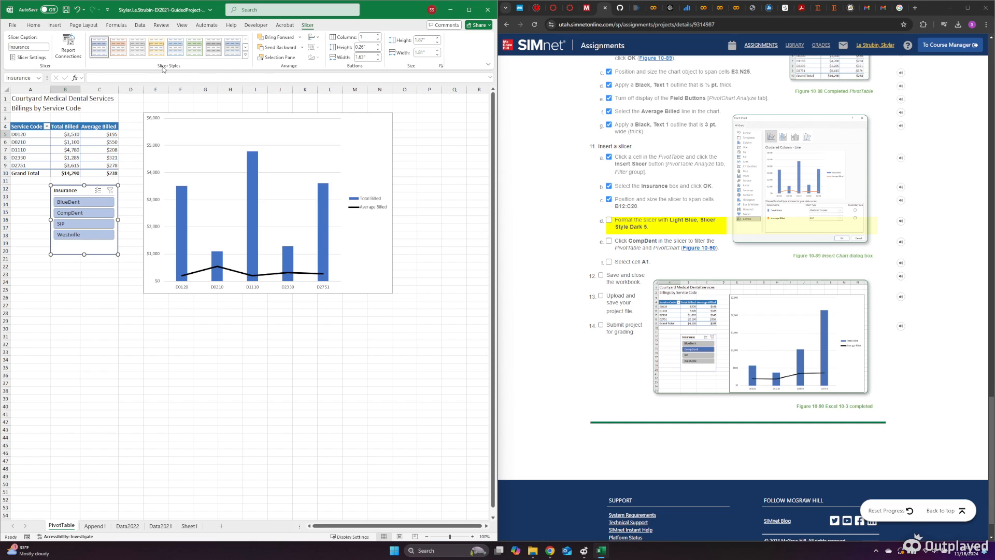
left_click(245, 55)
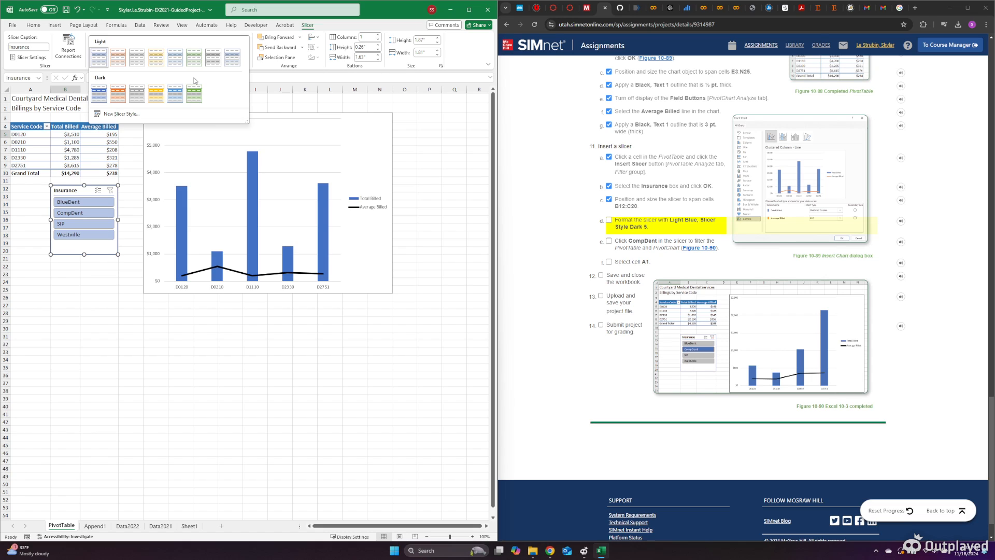
left_click(173, 95)
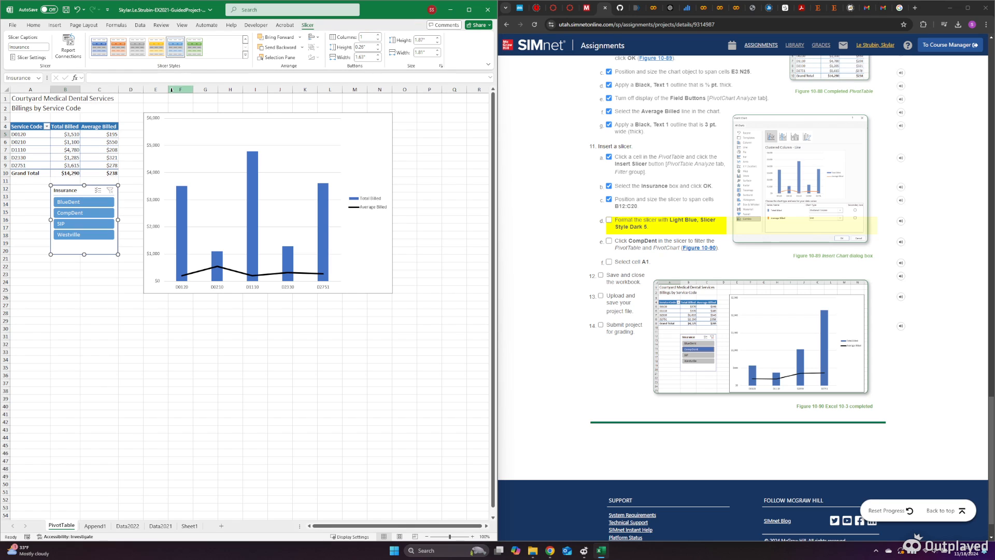
left_click(114, 281)
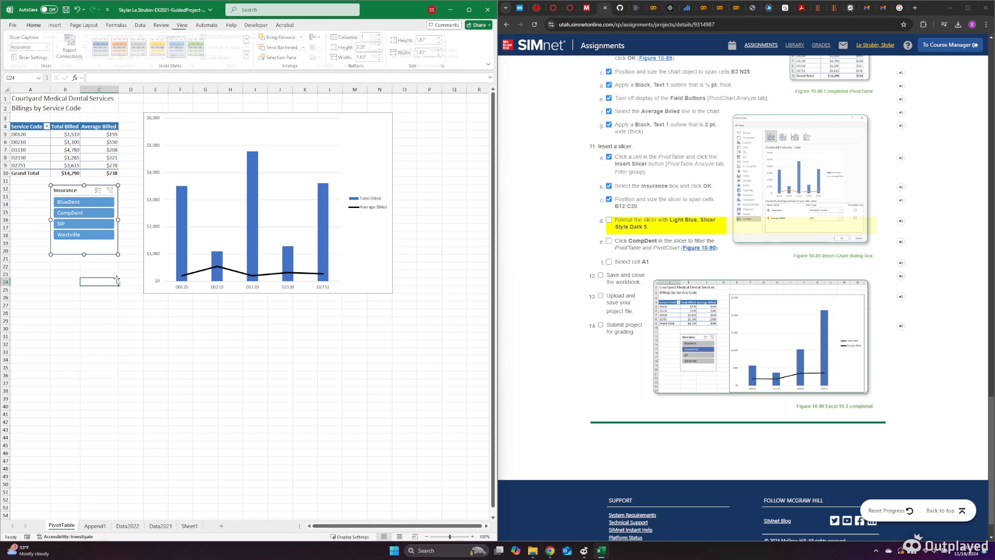
left_click(81, 214)
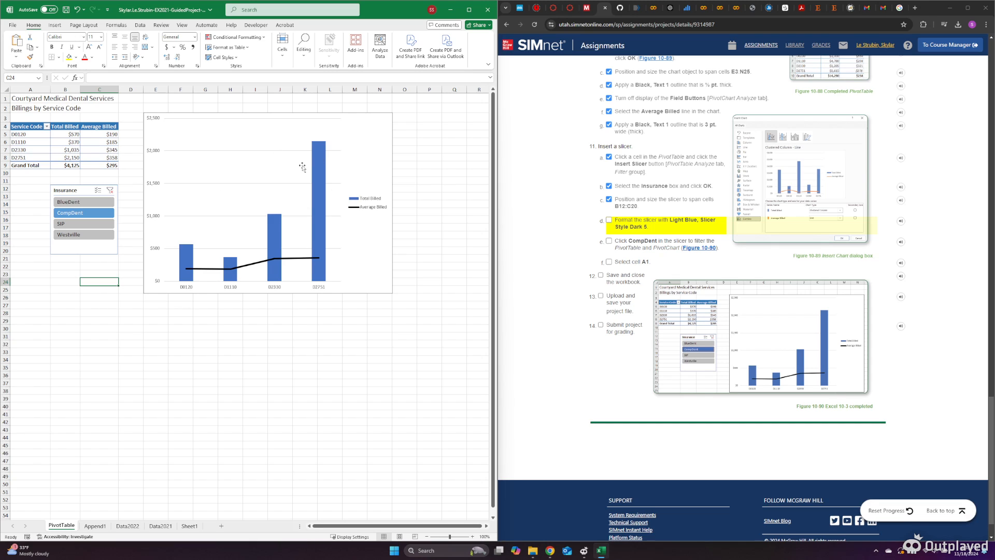
left_click(124, 151)
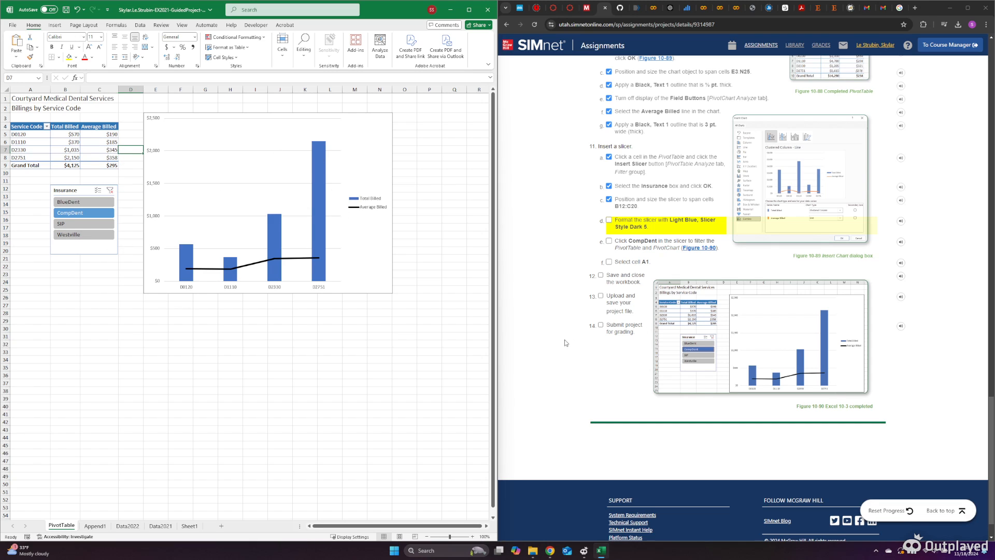
- Mark instructions 11d to 11f and steps 12 to 14 as complete on the assignment page
left_click(609, 220)
left_click(609, 241)
left_click(609, 262)
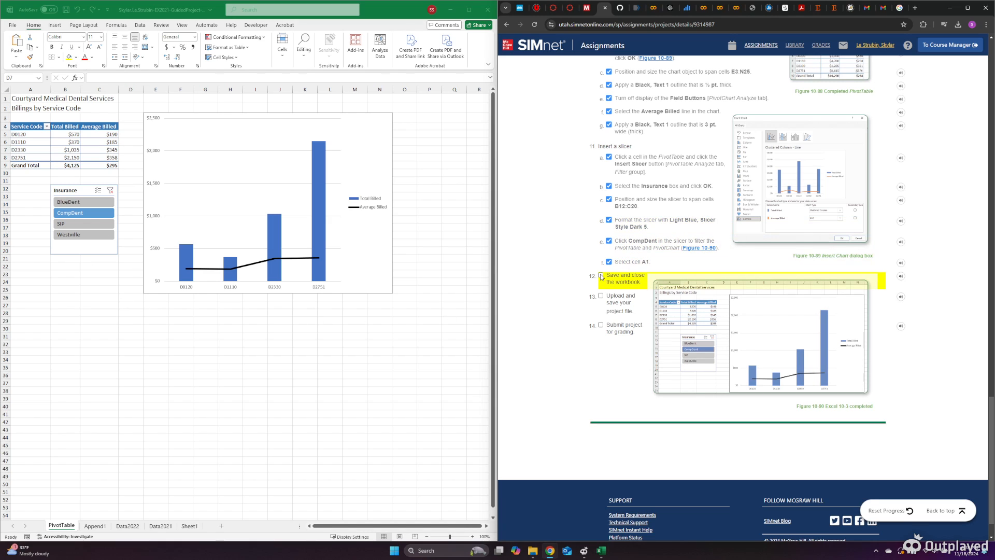
left_click(601, 275)
left_click(601, 295)
left_click(600, 325)
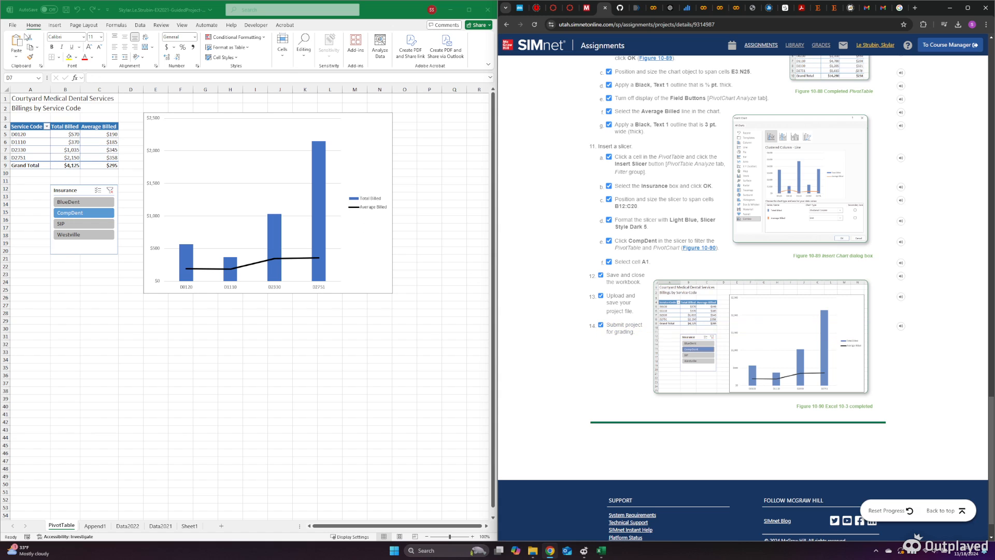
- Save the Guided Project 10-3 workbook as an Excel Workbook in the Documents folder and close it
left_click(12, 25)
left_click(26, 144)
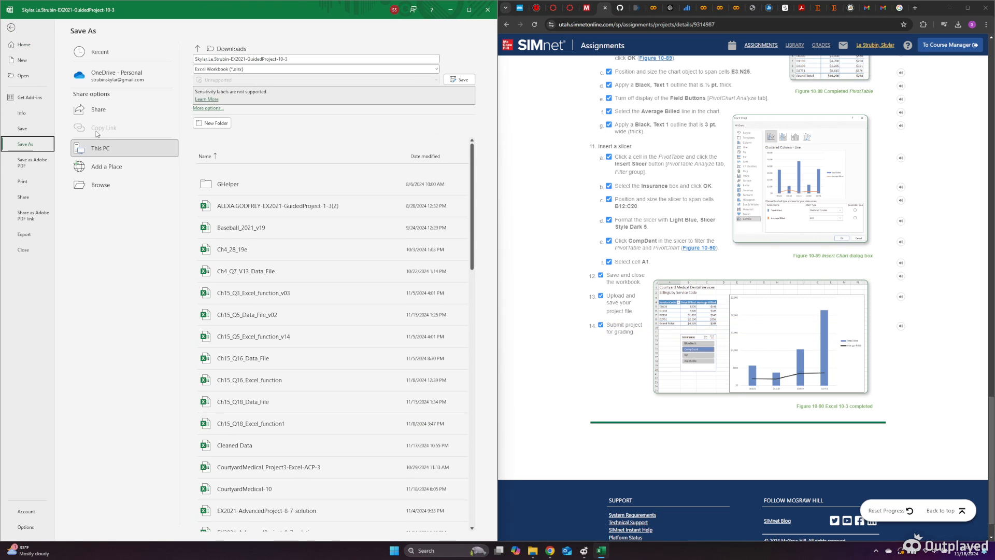
left_click(93, 185)
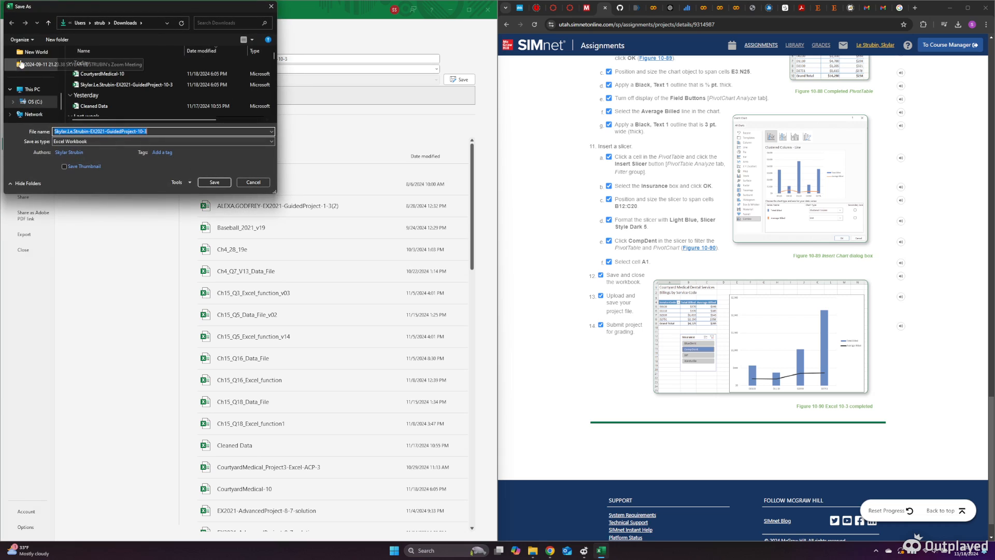
scroll(21, 64, "up", 5)
scroll(29, 69, "down", 3)
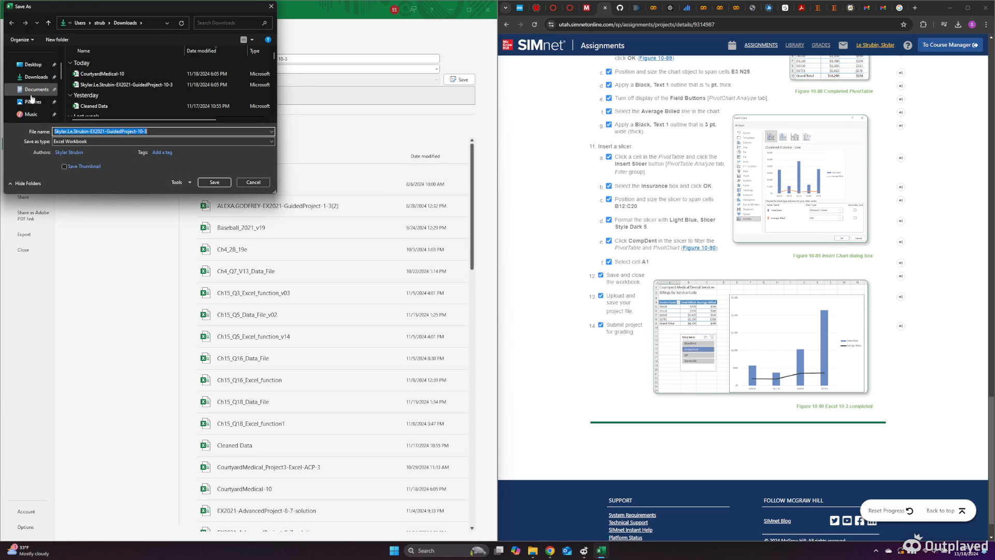
left_click(34, 89)
scroll(143, 91, "up", 3)
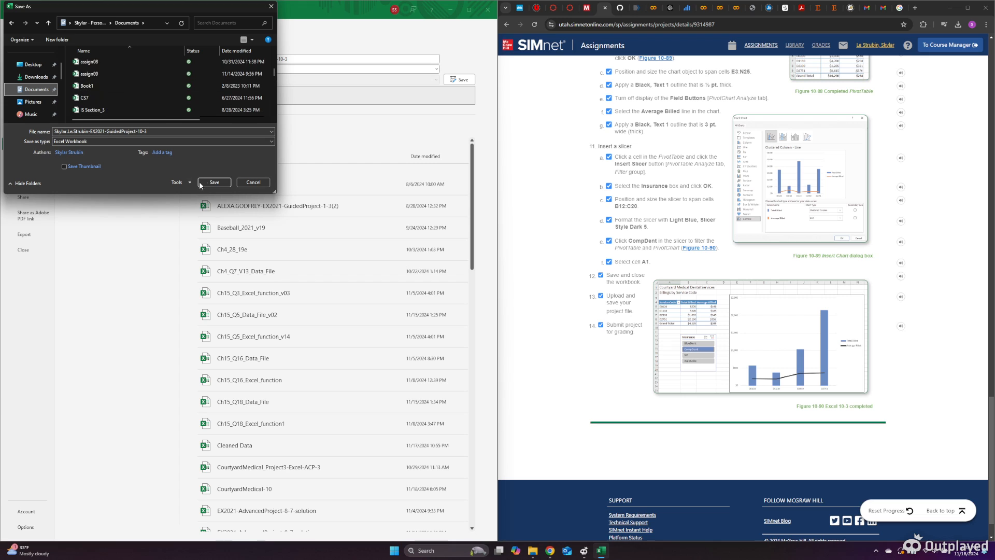
left_click(213, 182)
left_click(528, 274)
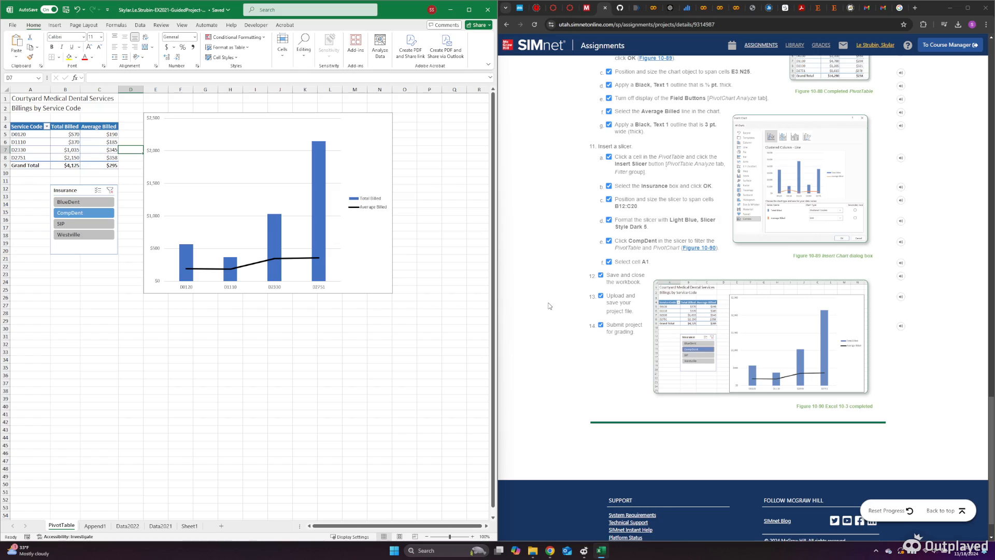
scroll(513, 156, "up", 15)
left_click(488, 9)
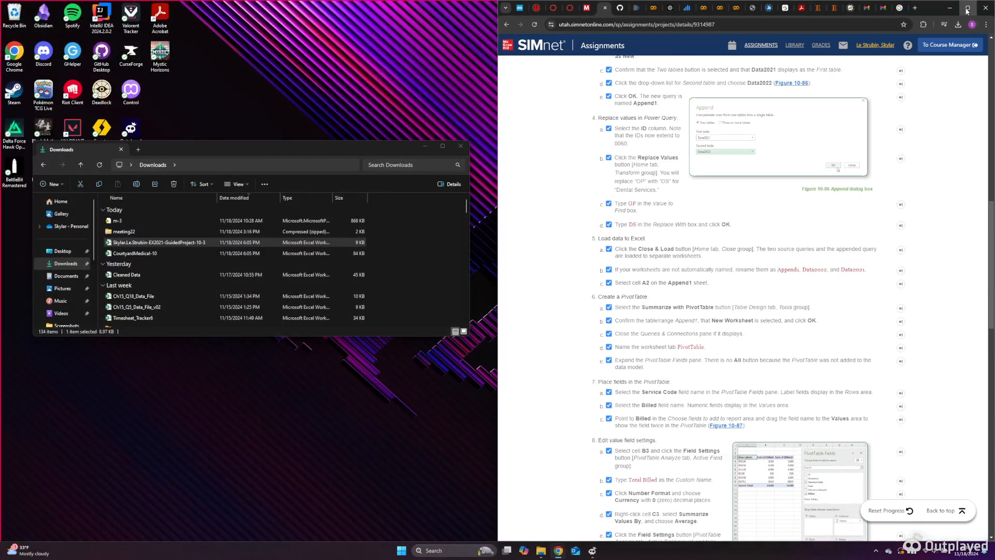
- Upload the saved Guided Project 10-3 workbook from Documents to the SIMnet assignment and submit it for grading
left_click(968, 8)
scroll(558, 307, "up", 10)
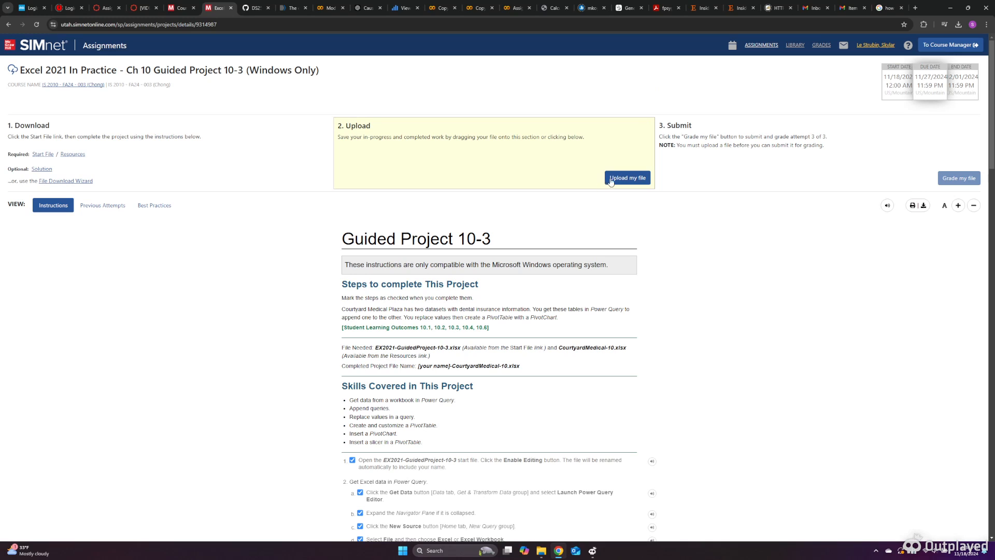
left_click(627, 178)
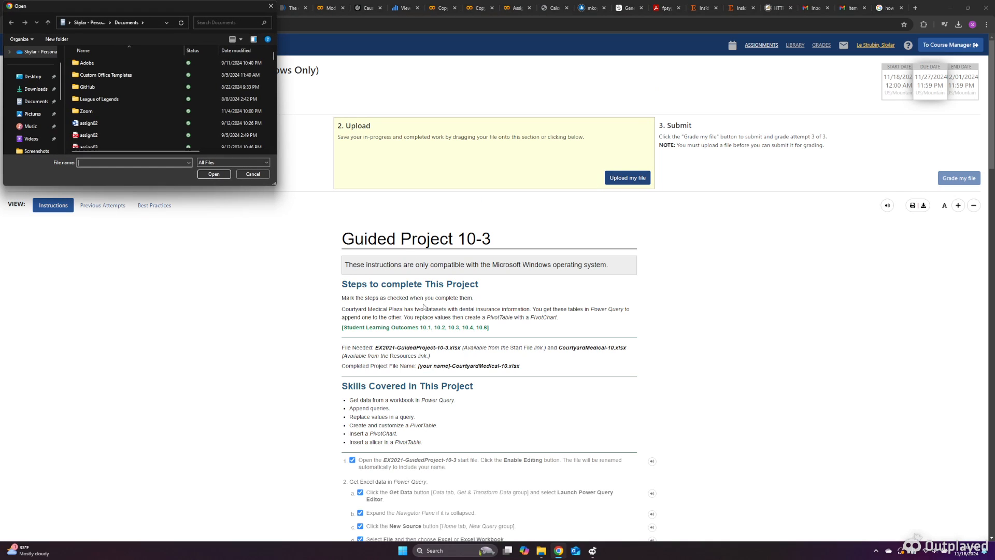
left_click(36, 101)
scroll(159, 120, "down", 10)
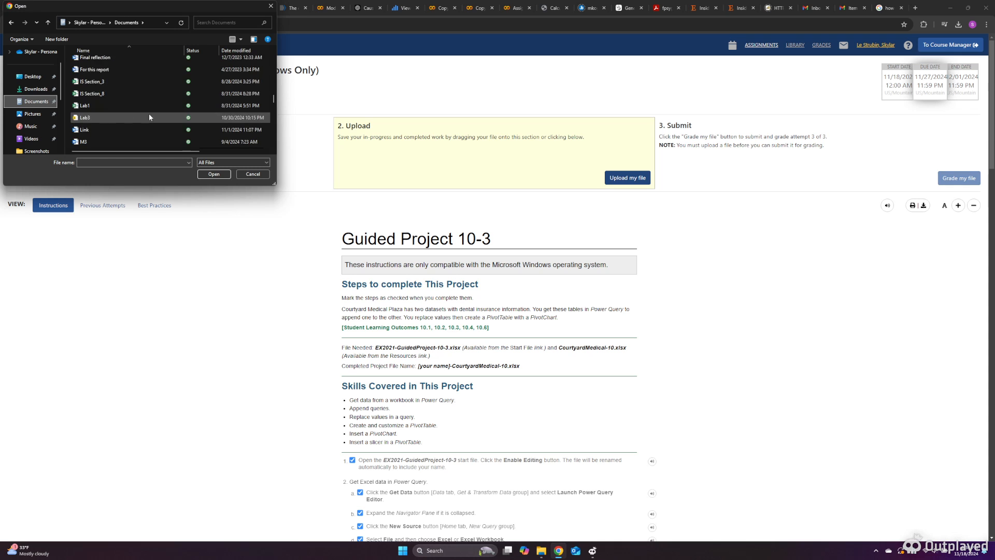
double_click(163, 106)
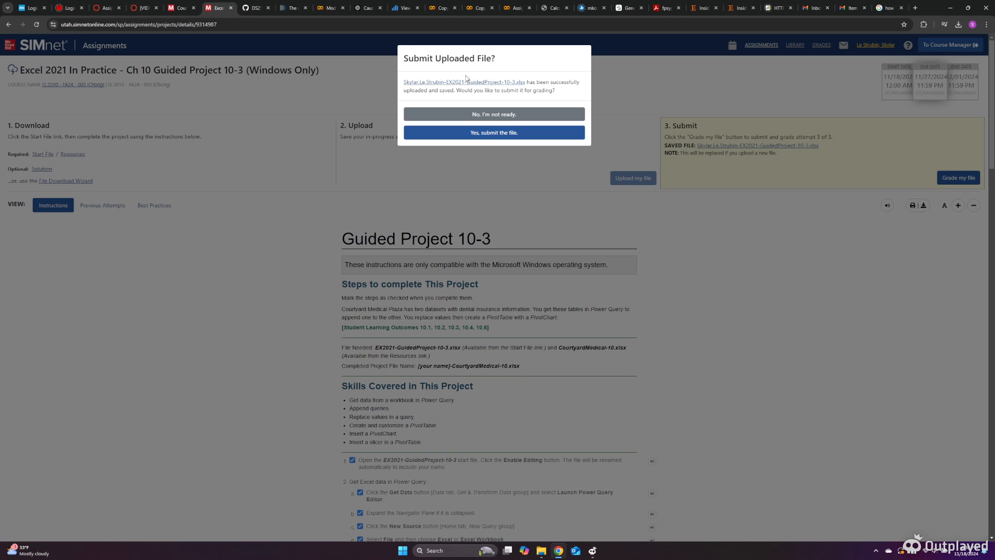
left_click(494, 132)
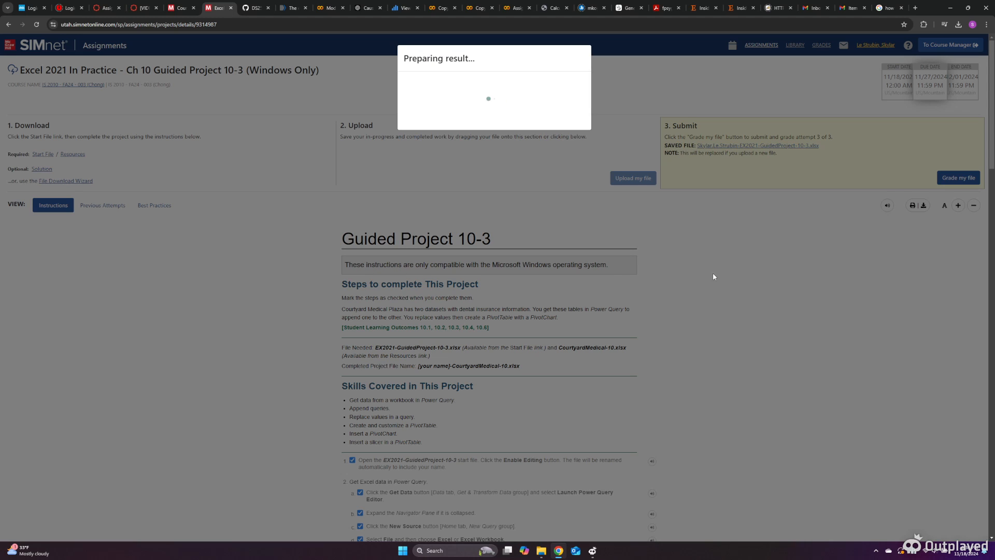